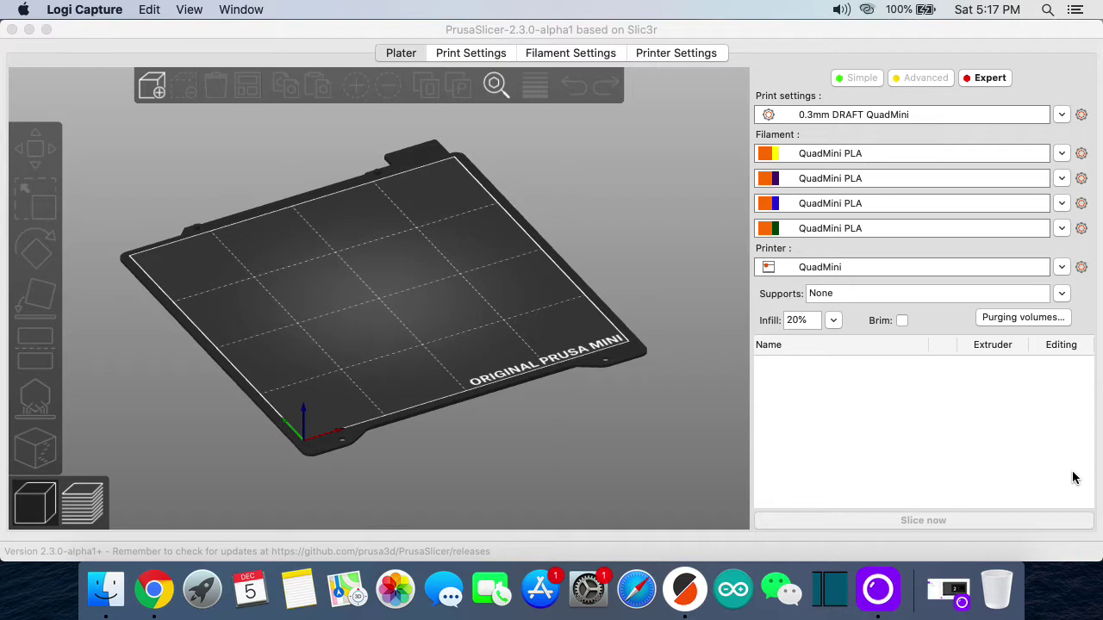
Review the layer heights and available print presets, and check the number of extruders in the printer profile
left_click(796, 32)
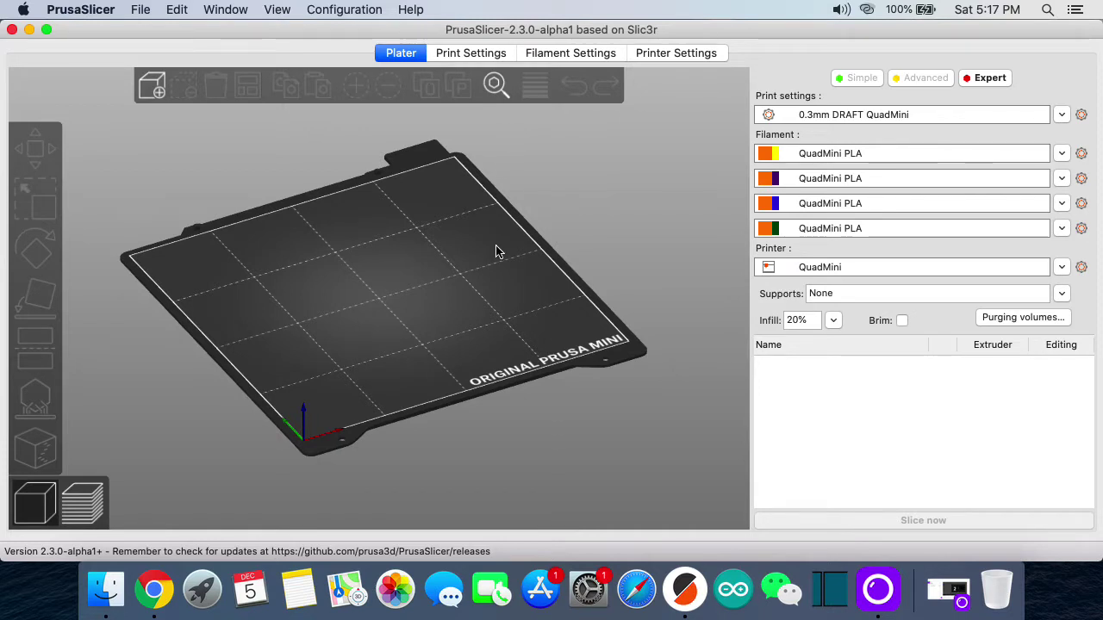
left_click(482, 55)
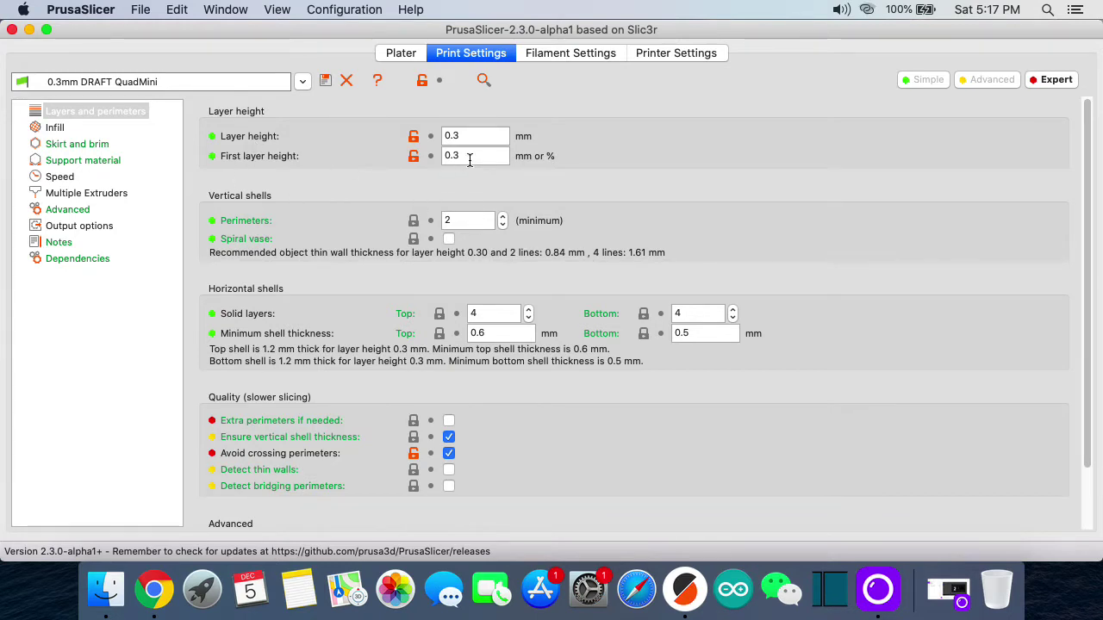
left_click(303, 81)
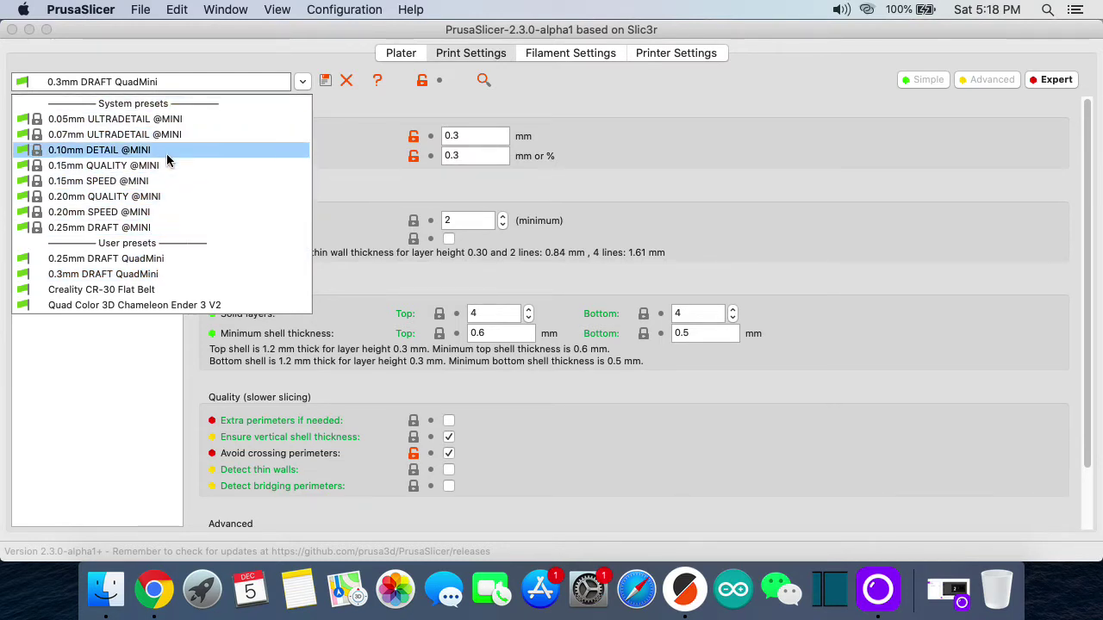
left_click(357, 174)
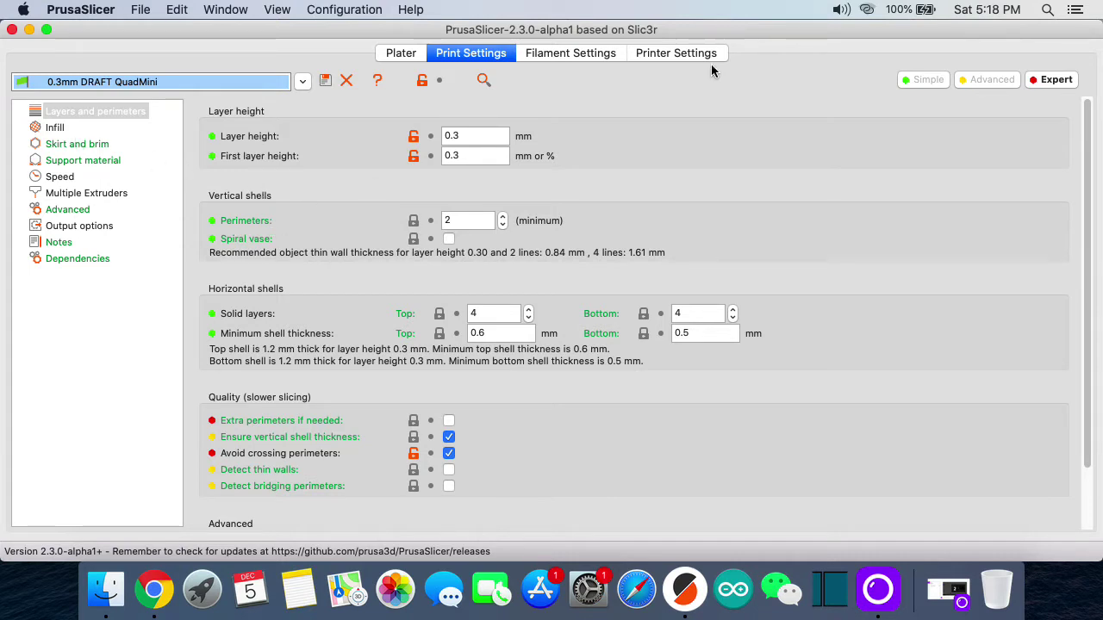
left_click(689, 53)
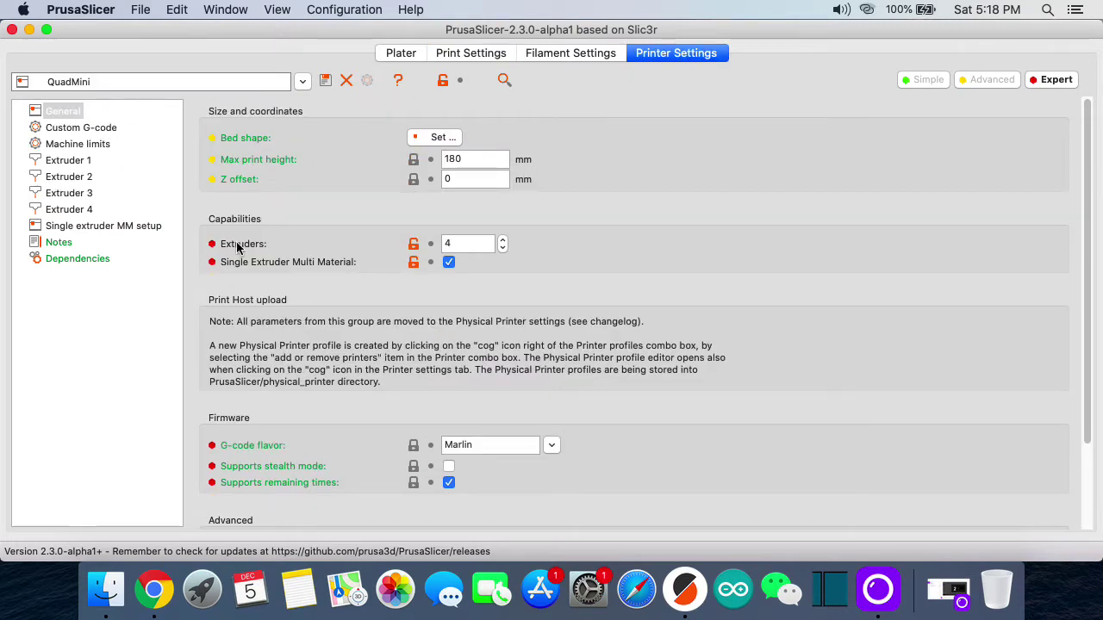
left_click(457, 244)
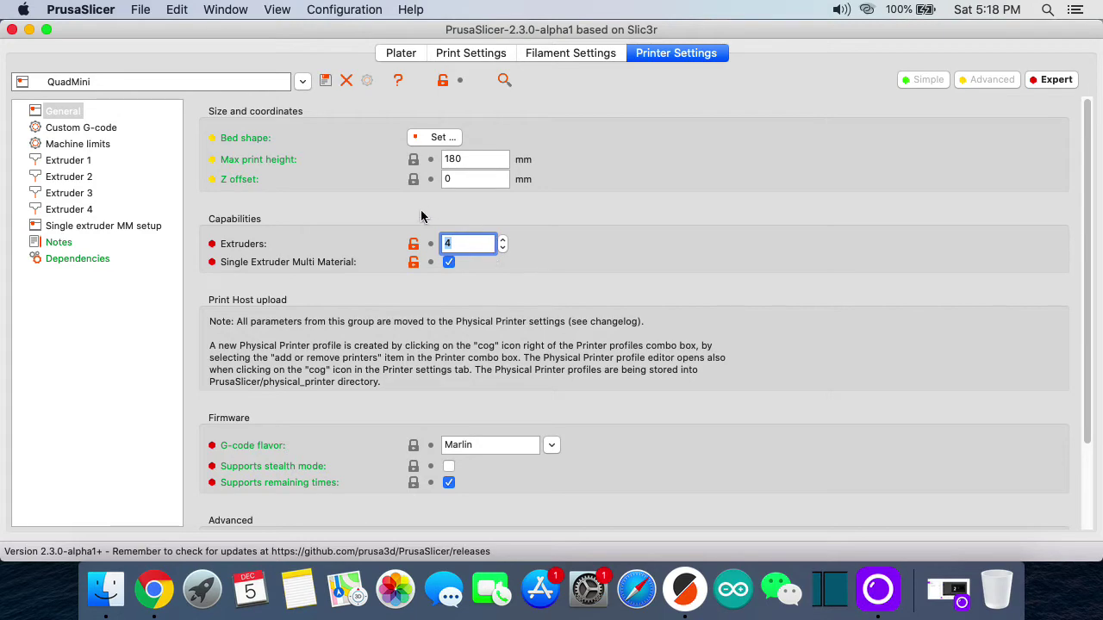
Review the infill, ironing and advanced infill options of the 0.3mm DRAFT QuadMini print profile
left_click(465, 55)
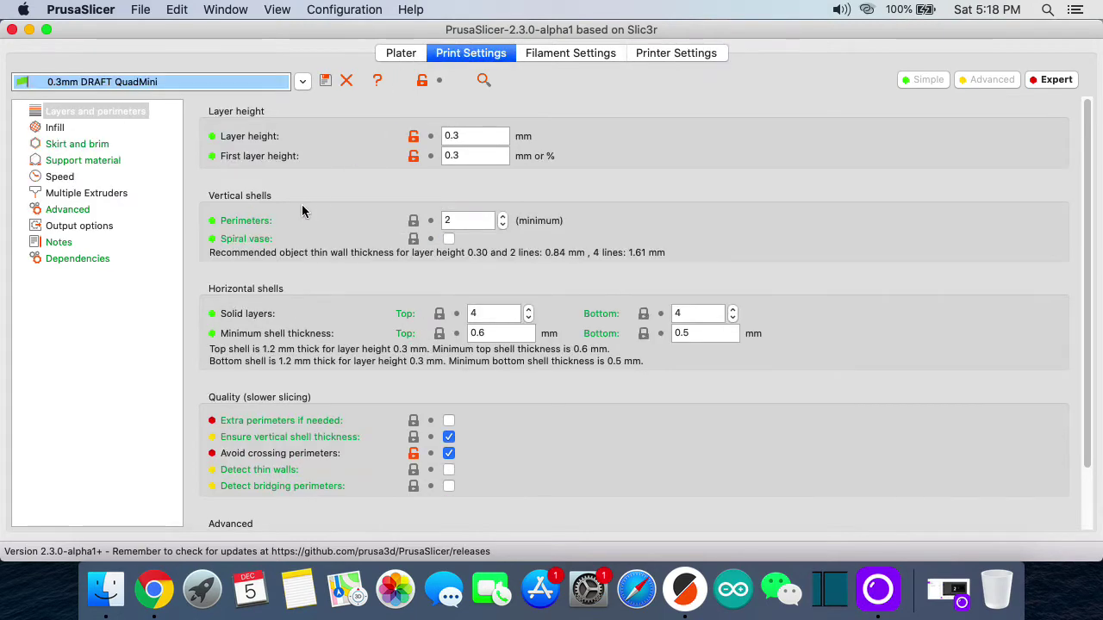
left_click(55, 128)
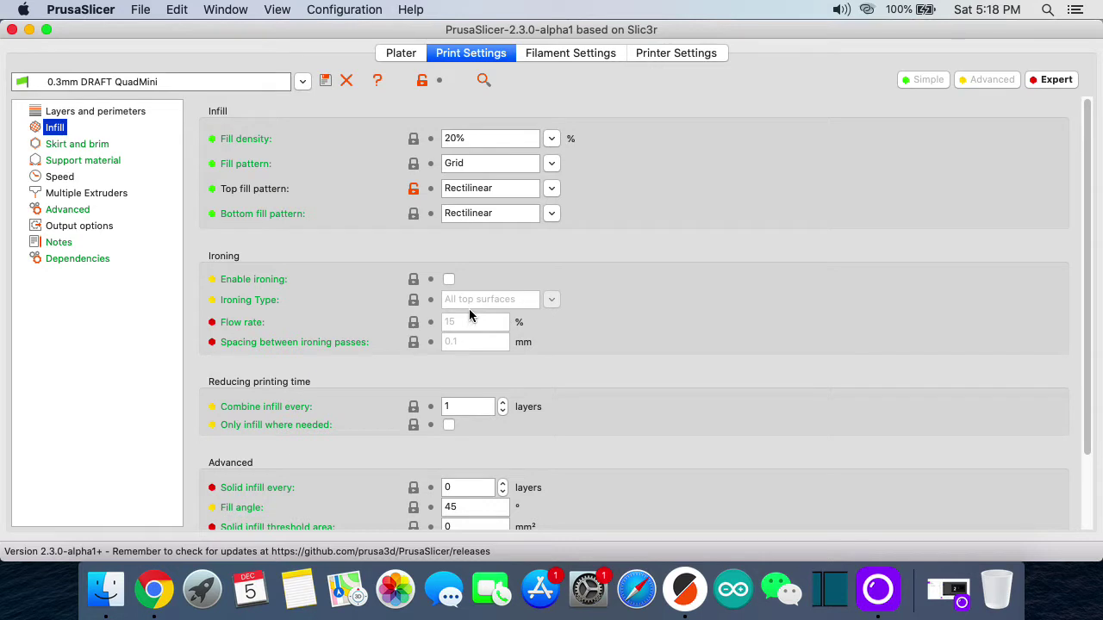
scroll(595, 435, "down", 2)
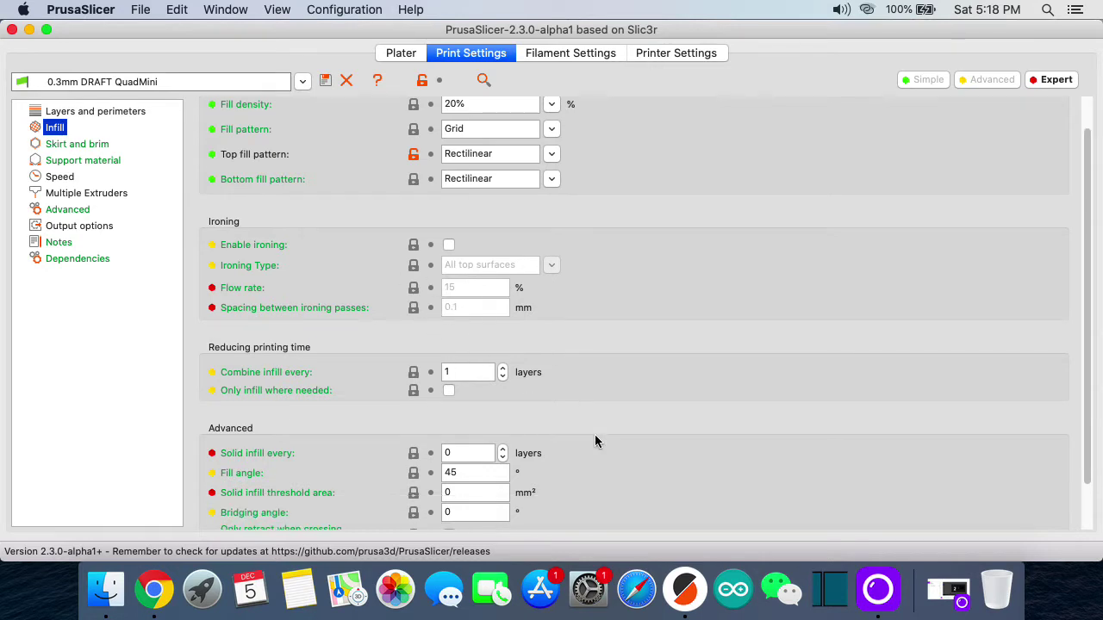
scroll(581, 455, "down", 3)
scroll(581, 455, "up", 5)
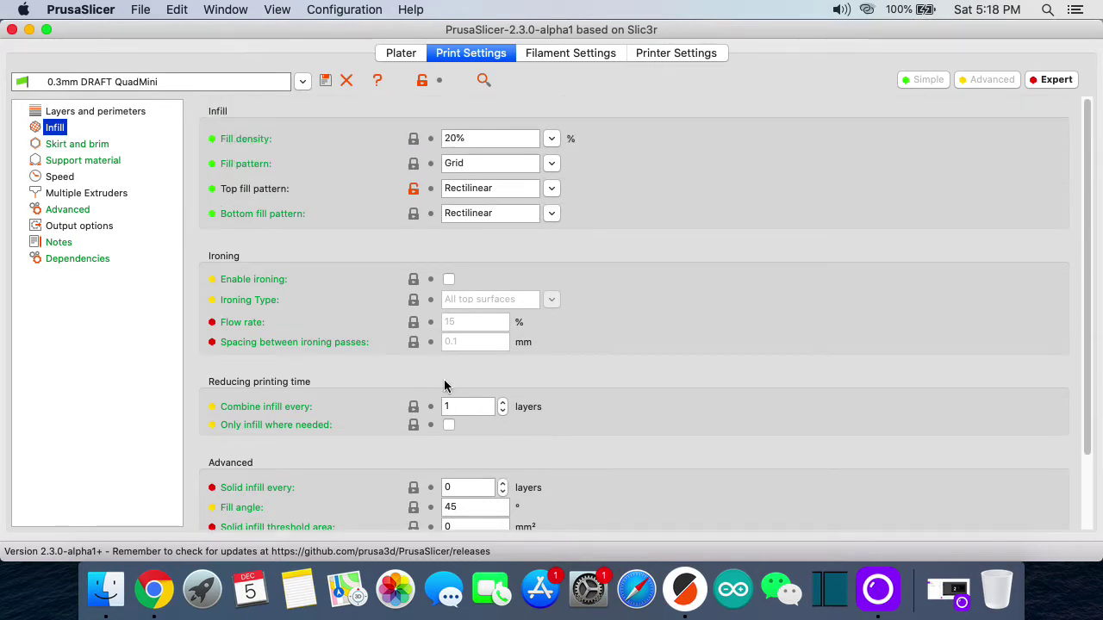
Review the print profile's skirt and brim settings and its support material options
left_click(77, 144)
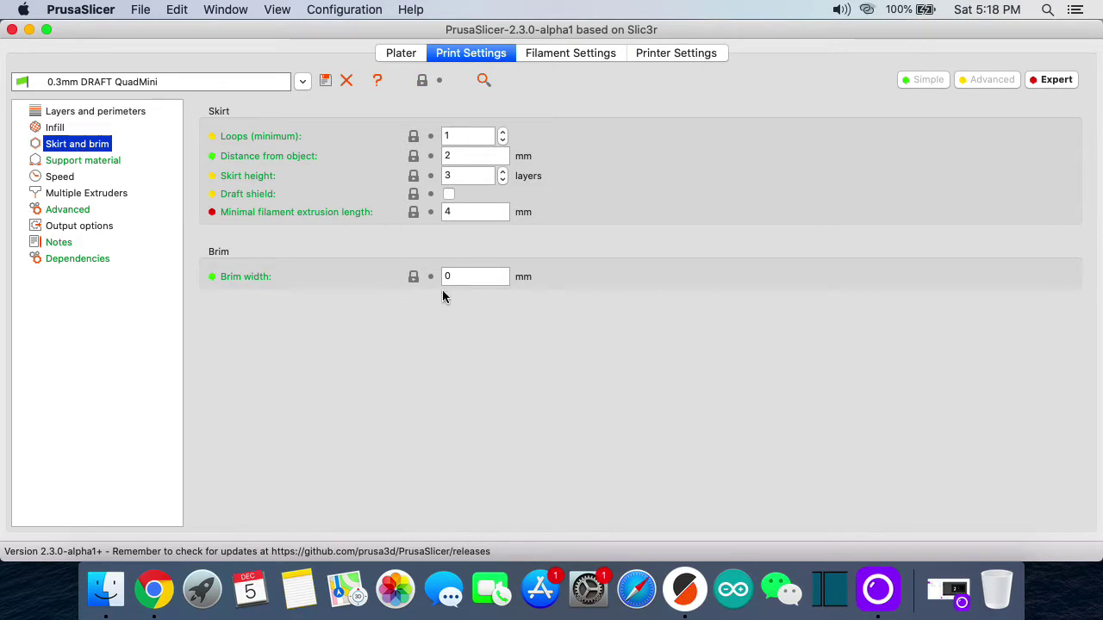
left_click(96, 164)
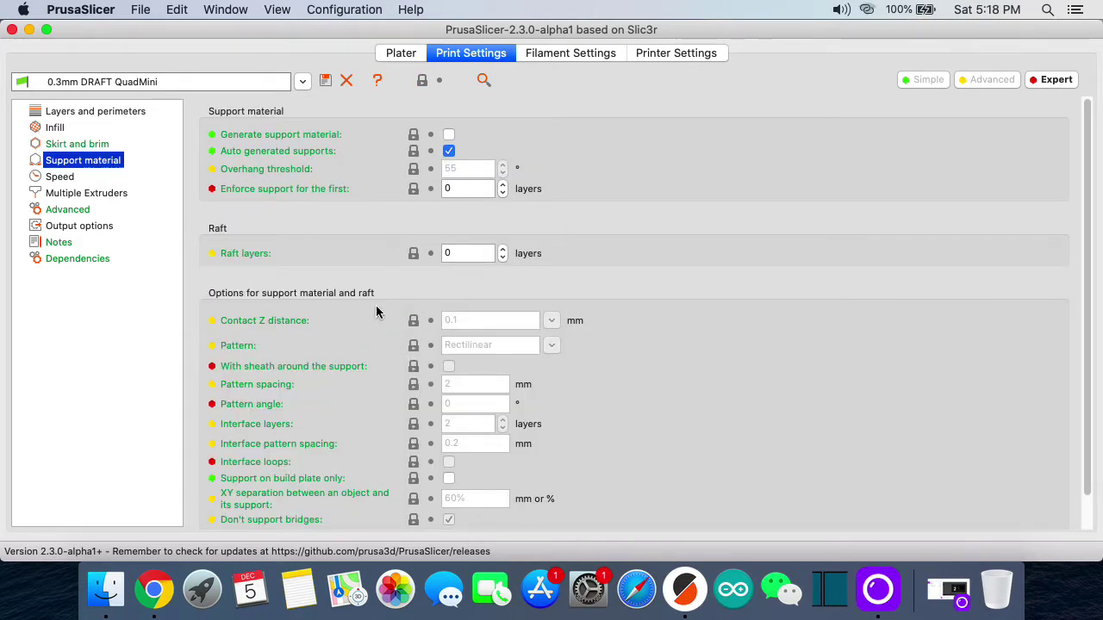
scroll(621, 362, "down", 2)
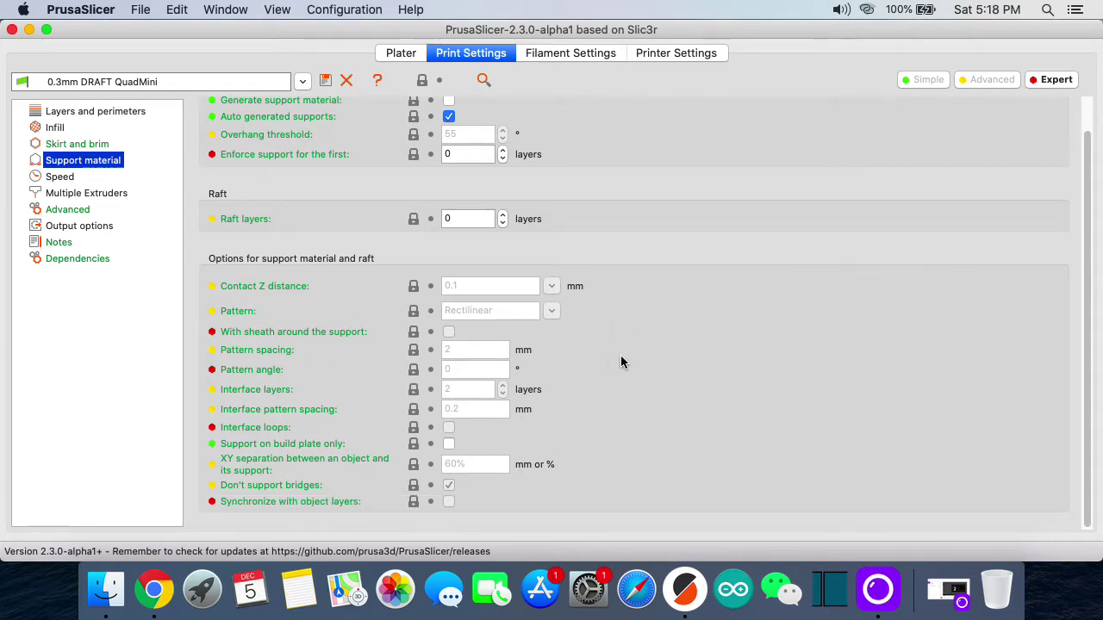
scroll(621, 362, "up", 2)
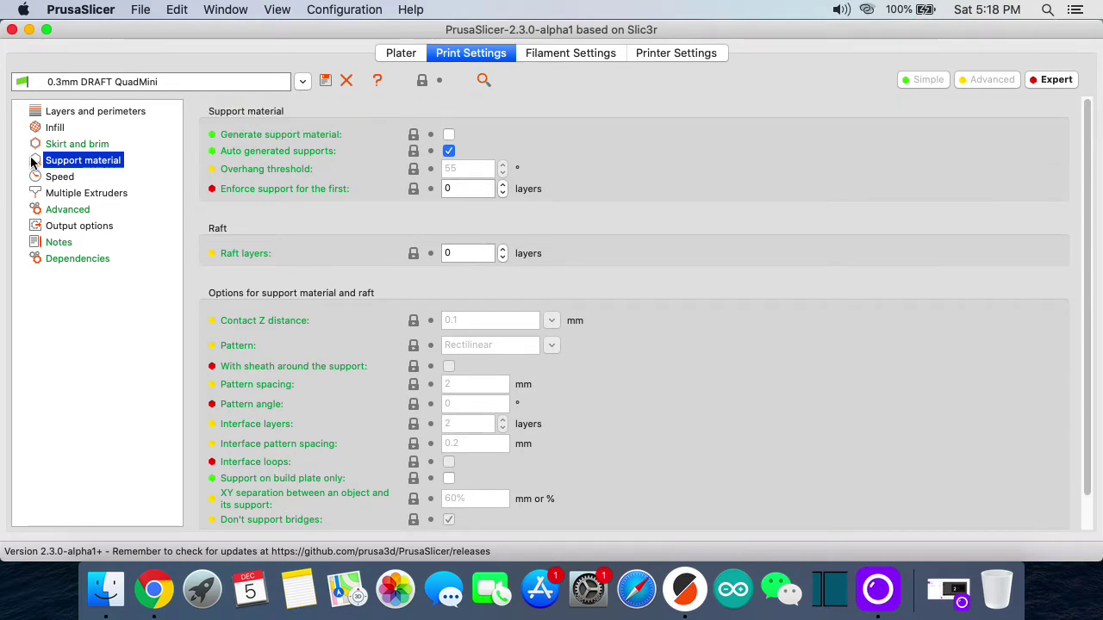
Look through all of the print profile's speed and acceleration settings
left_click(60, 177)
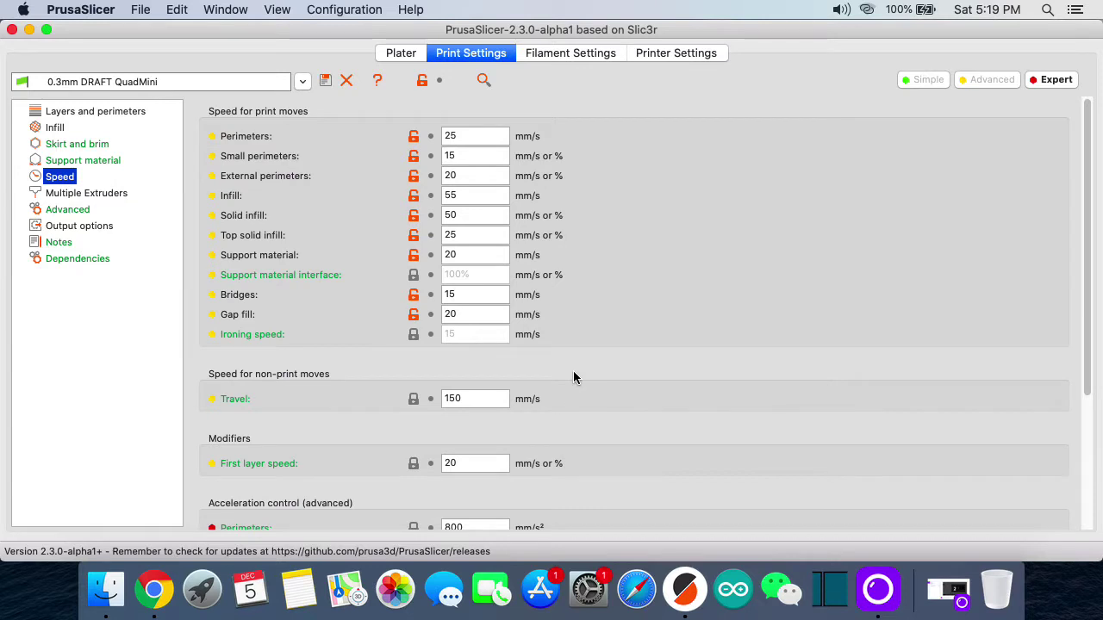
scroll(575, 377, "down", 4)
scroll(578, 374, "down", 1)
scroll(577, 375, "up", 5)
Examine the wipe tower's enable, position and rotation settings and compare them with the print bed's layout
left_click(96, 194)
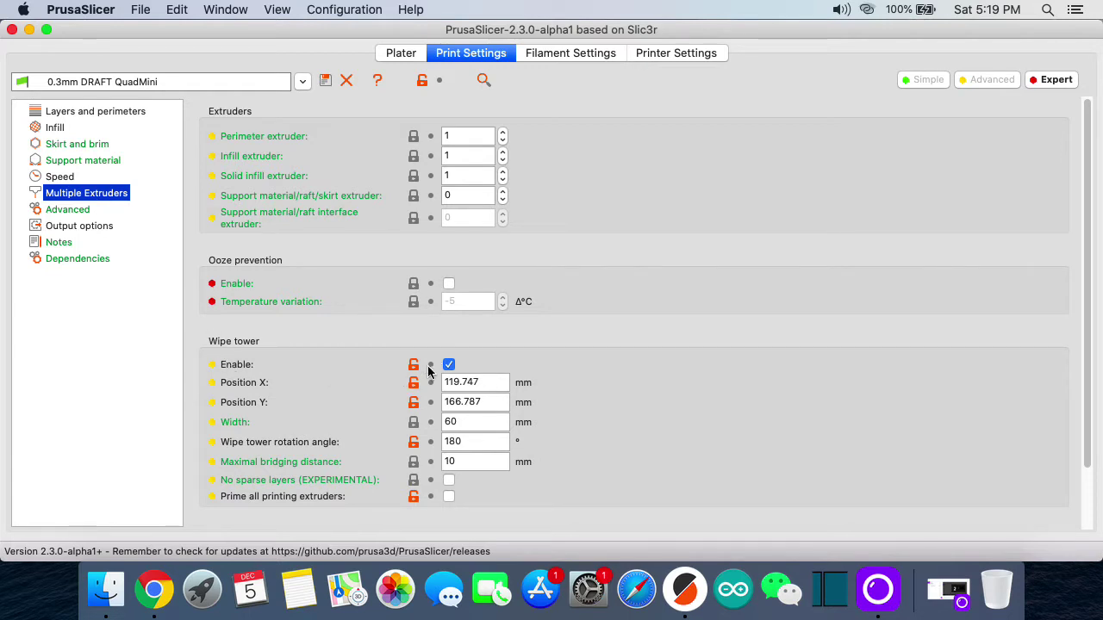
mouse_move(451, 369)
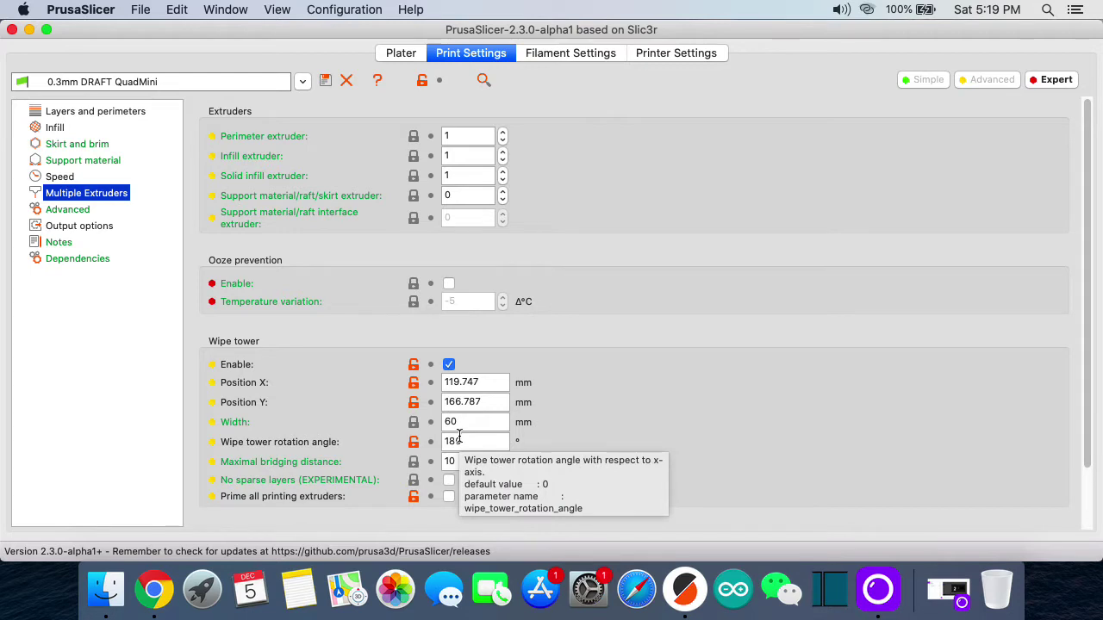
left_click(399, 52)
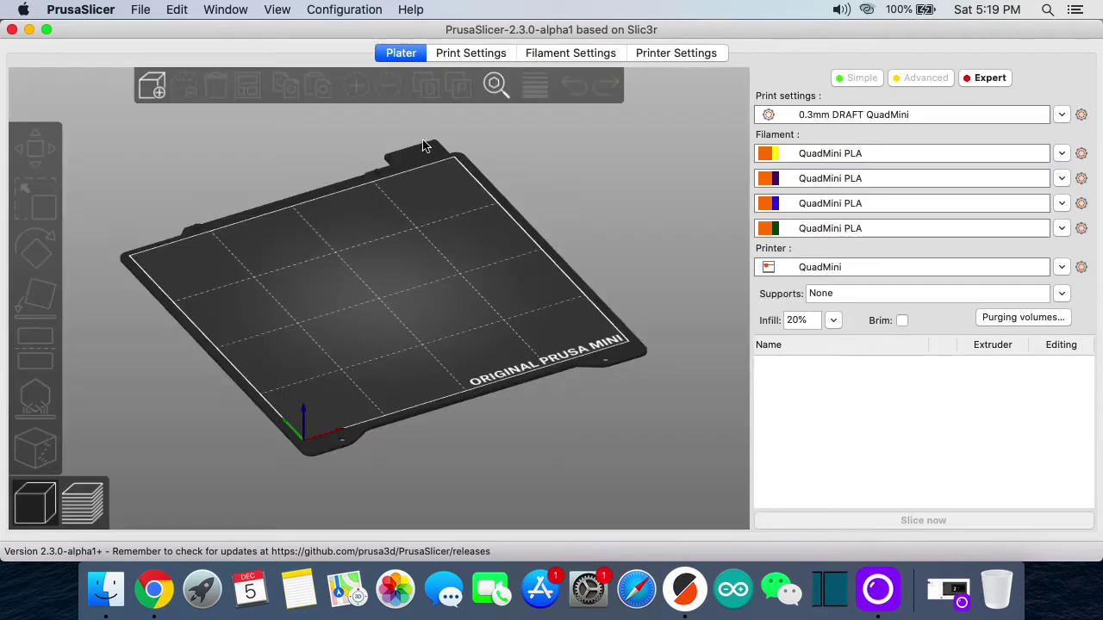
left_click_drag(491, 336, 407, 228)
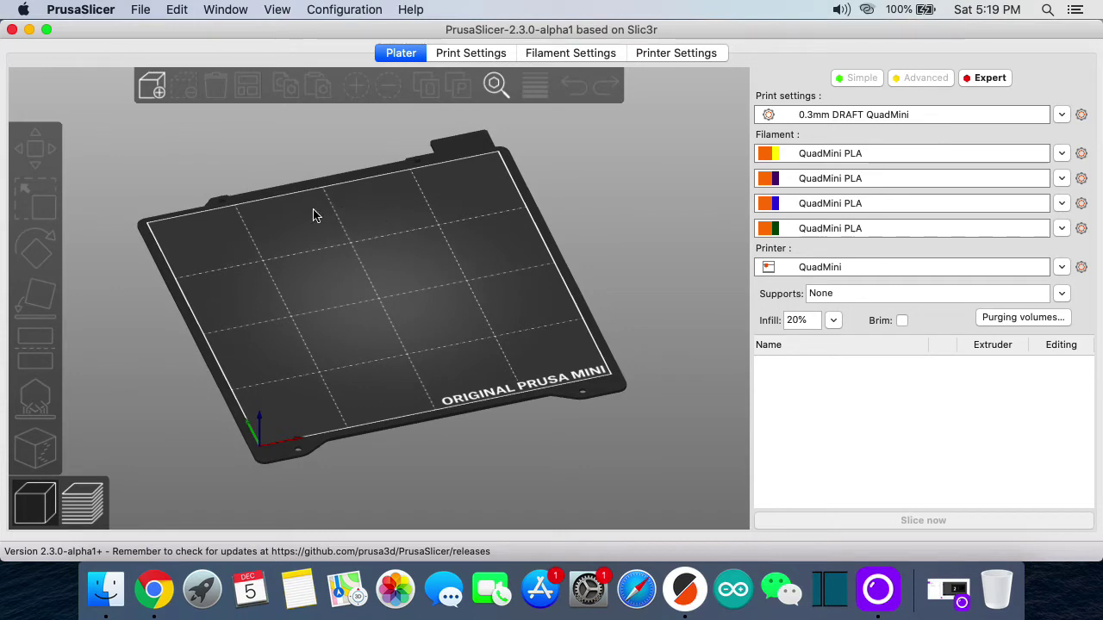
left_click(449, 53)
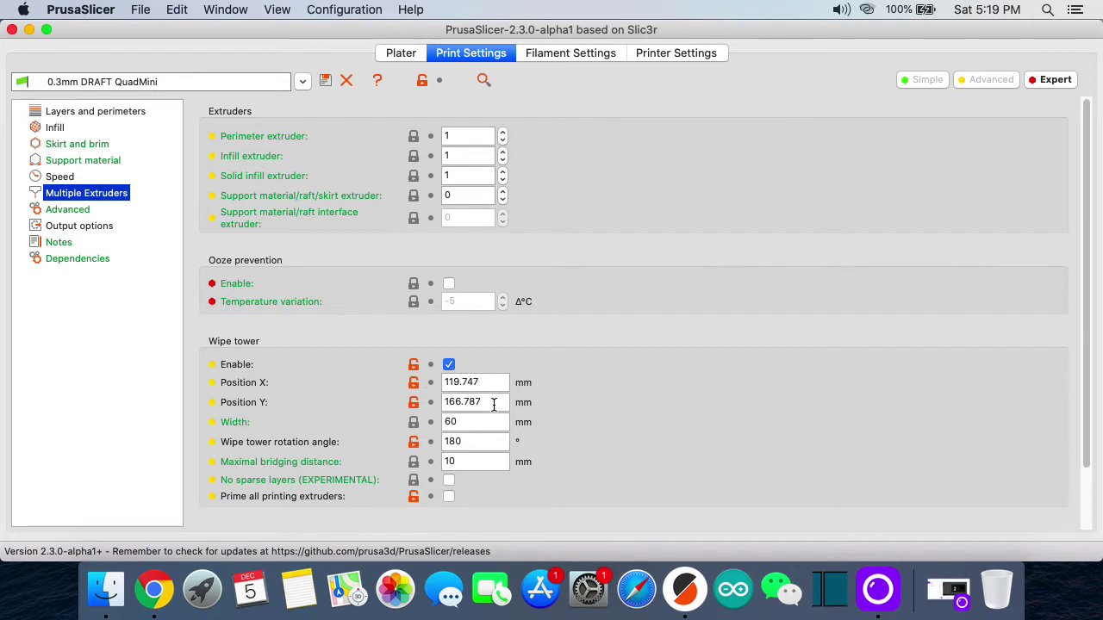
Check the wipe tower's width, and switch the experimental No sparse layers option on and off again
left_click(479, 421)
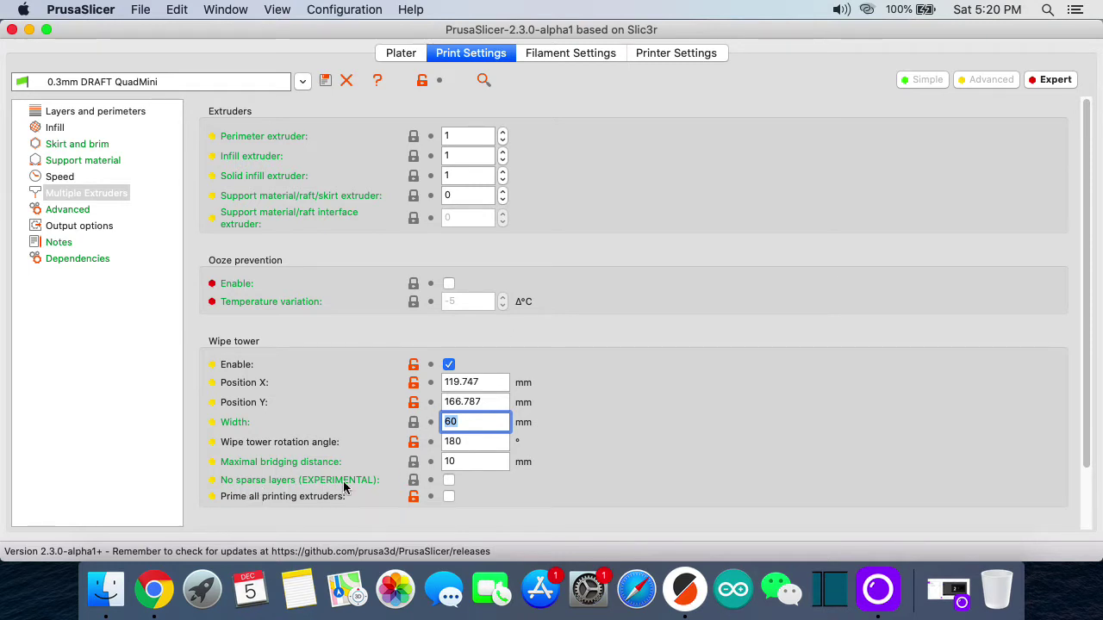
left_click(447, 482)
left_click(448, 481)
mouse_move(447, 485)
Review the print profile's advanced settings for extrusion width, overlap, flow and slicing
left_click(69, 211)
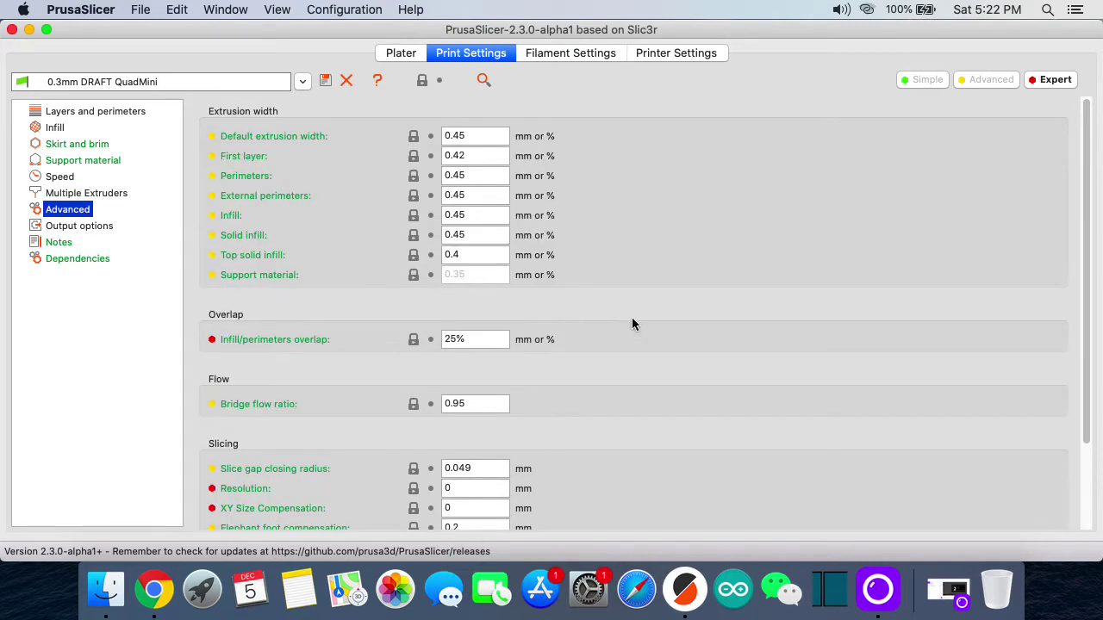
scroll(670, 284, "down", 3)
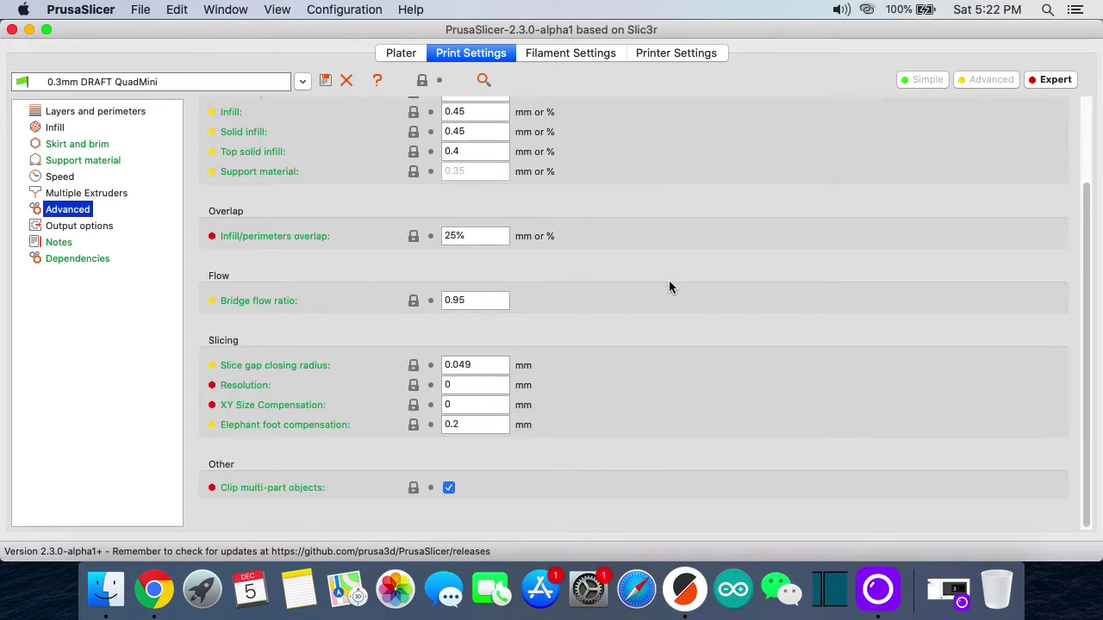
scroll(620, 318, "up", 3)
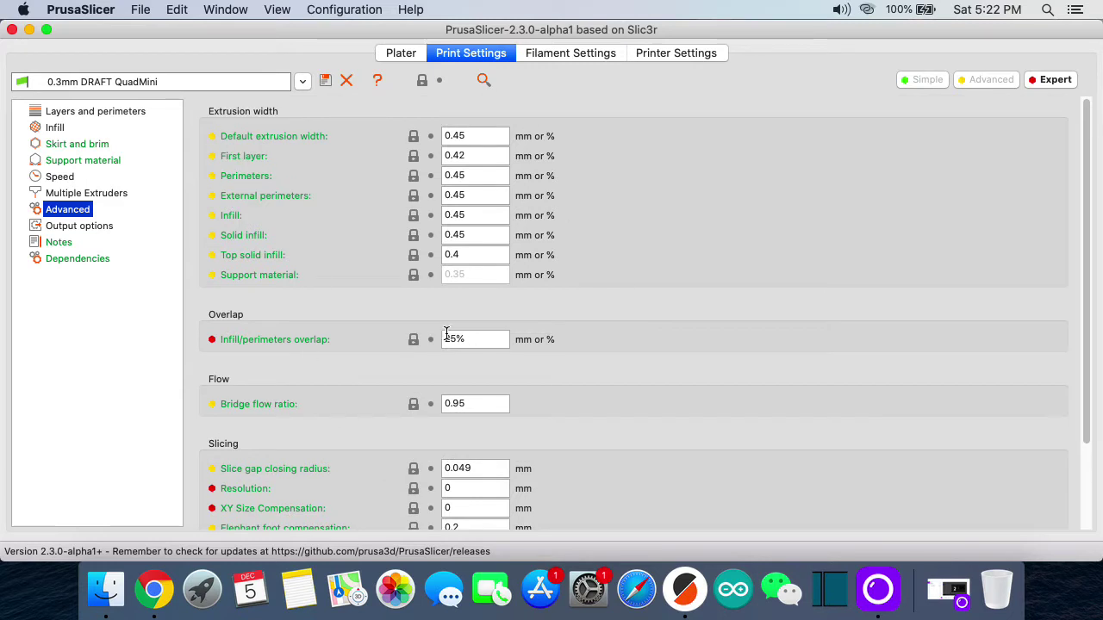
Examine the reversedrive.py post-processing script entry in the output options, and glance over the profile's notes and dependencies
left_click(91, 227)
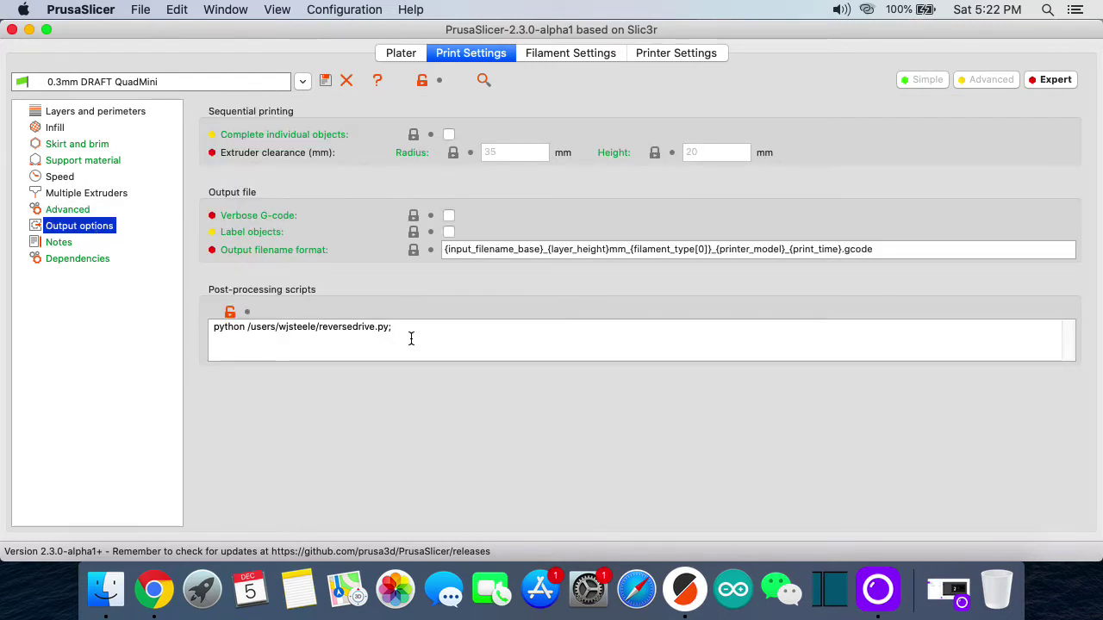
left_click_drag(414, 334, 193, 329)
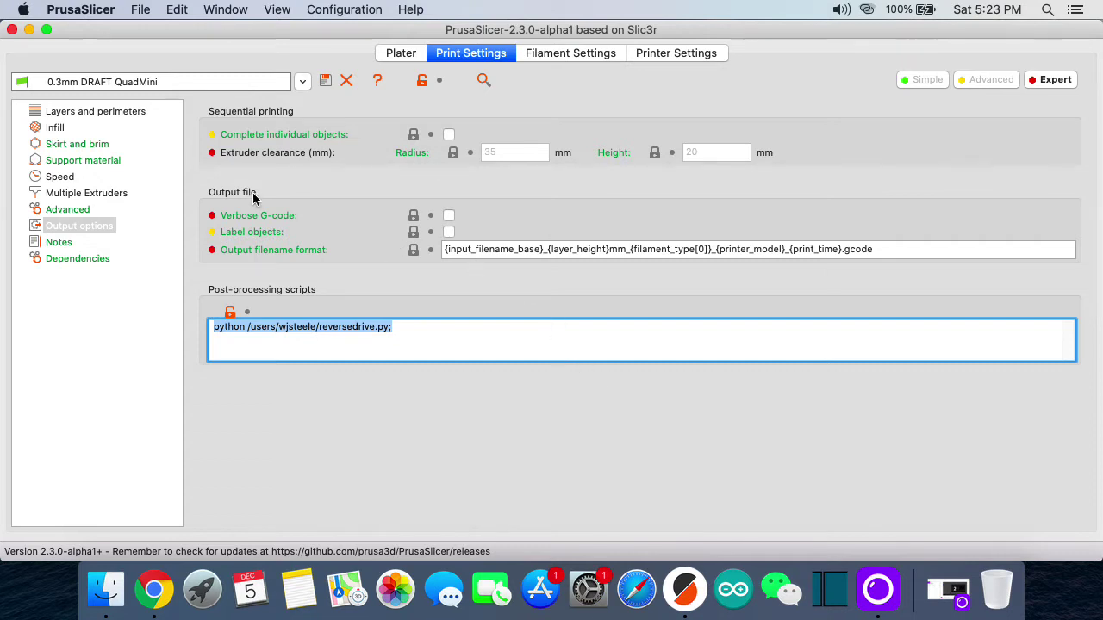
left_click(66, 244)
left_click(76, 261)
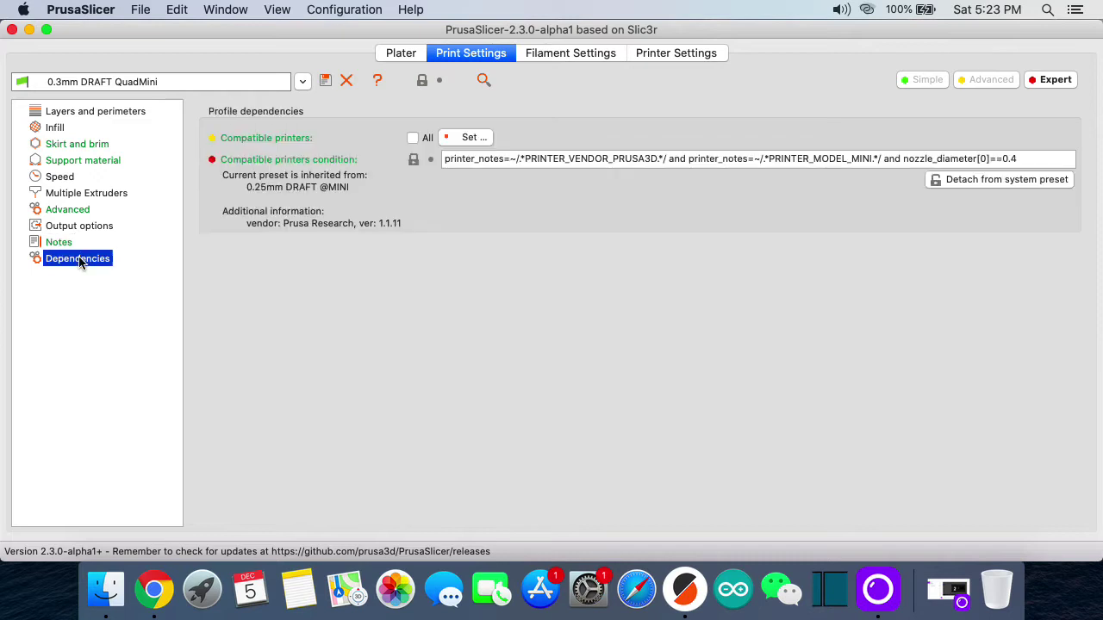
left_click(90, 111)
Examine the QuadMini printer's general settings, covering extruder count, Single Extruder Multi Material, firmware and advanced options
left_click(674, 53)
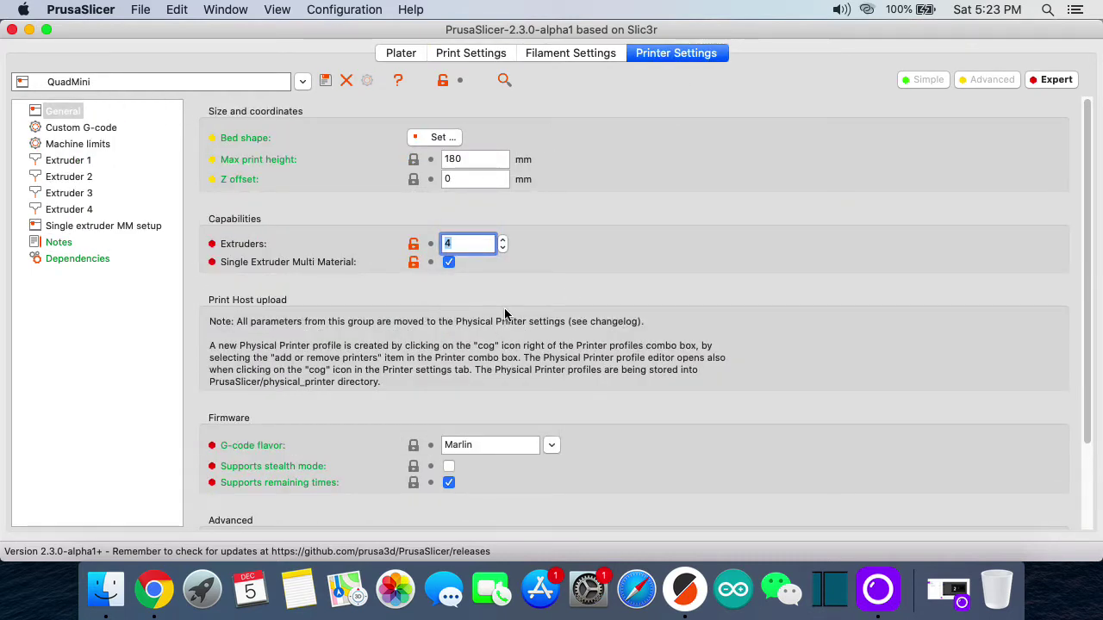
left_click(567, 293)
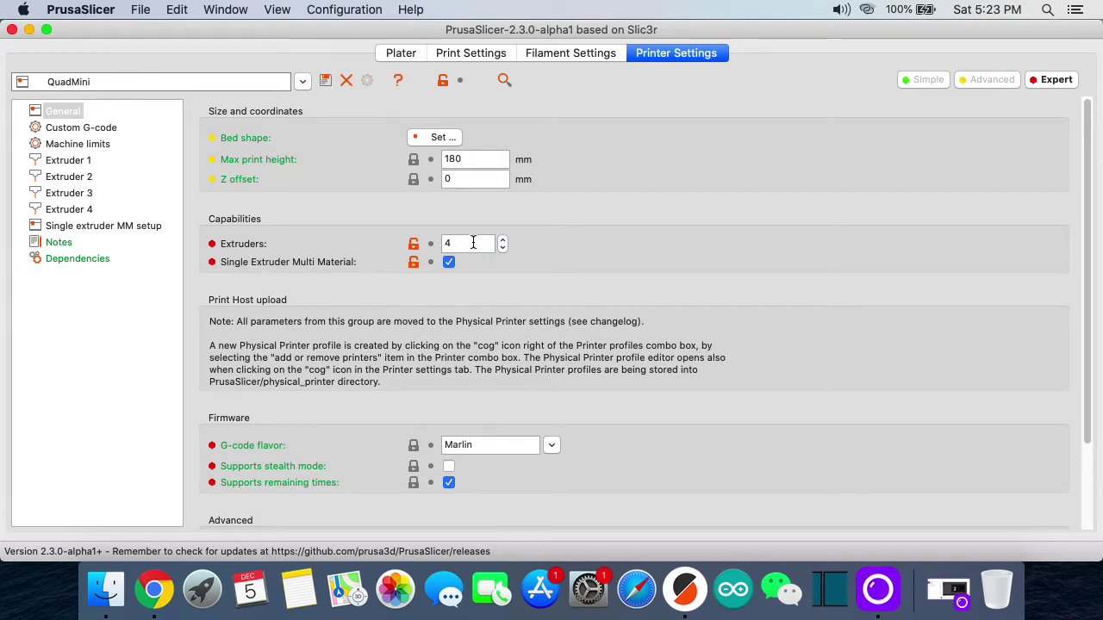
left_click(447, 242)
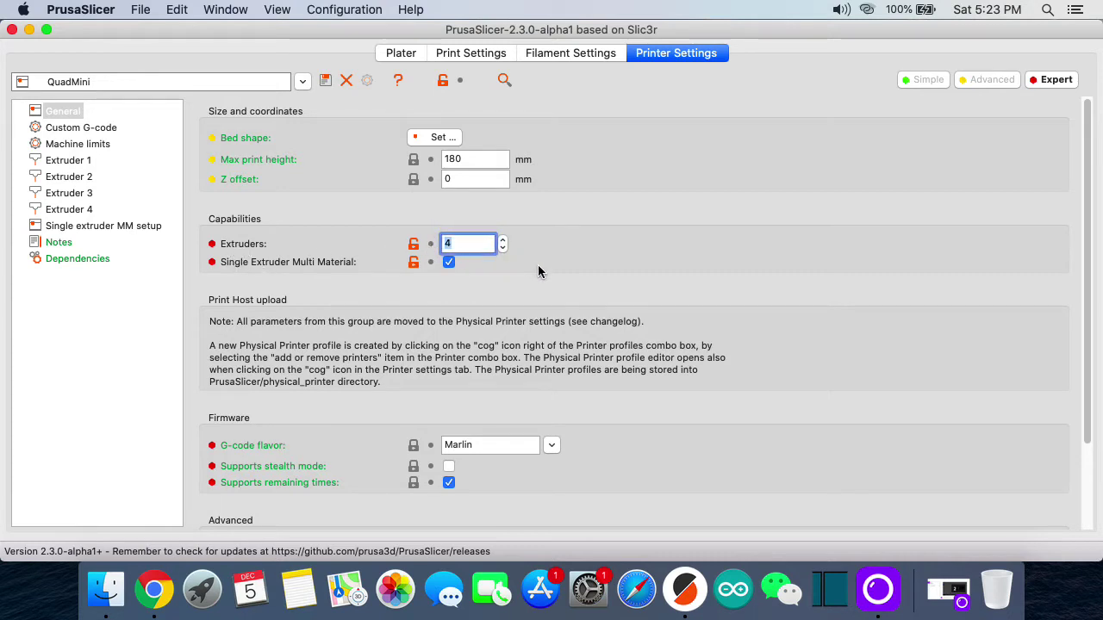
scroll(641, 284, "down", 2)
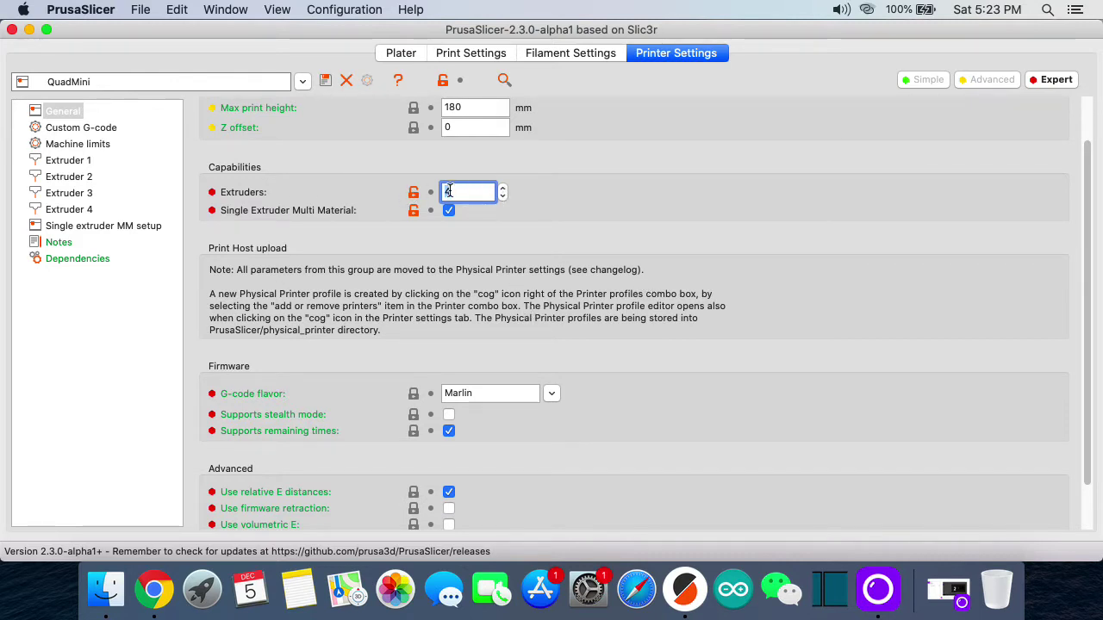
scroll(611, 326, "down", 2)
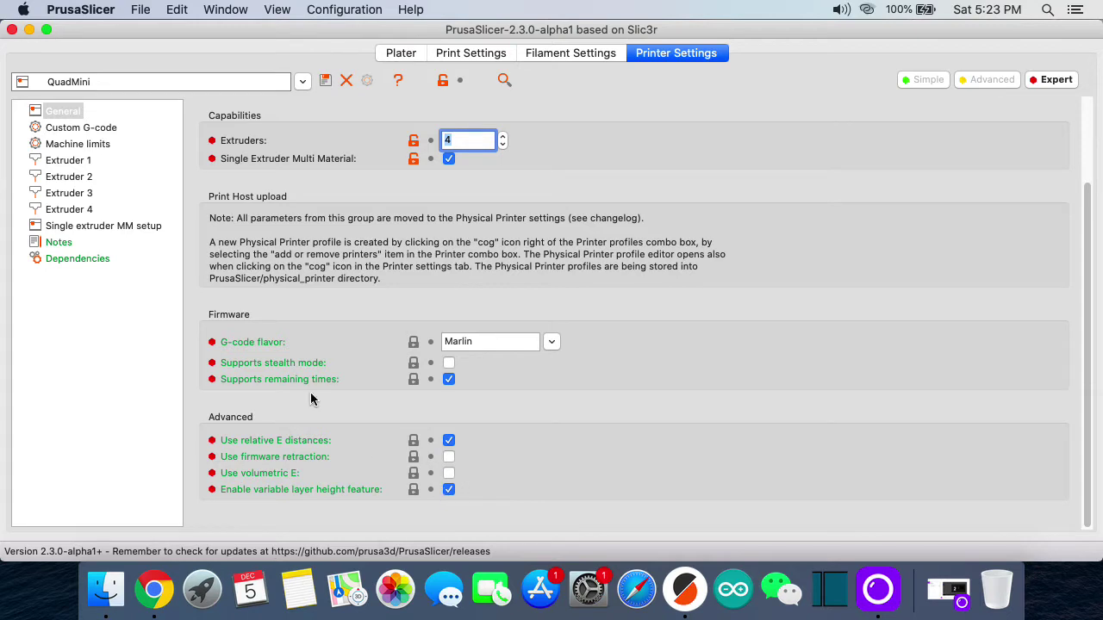
scroll(352, 450, "up", 3)
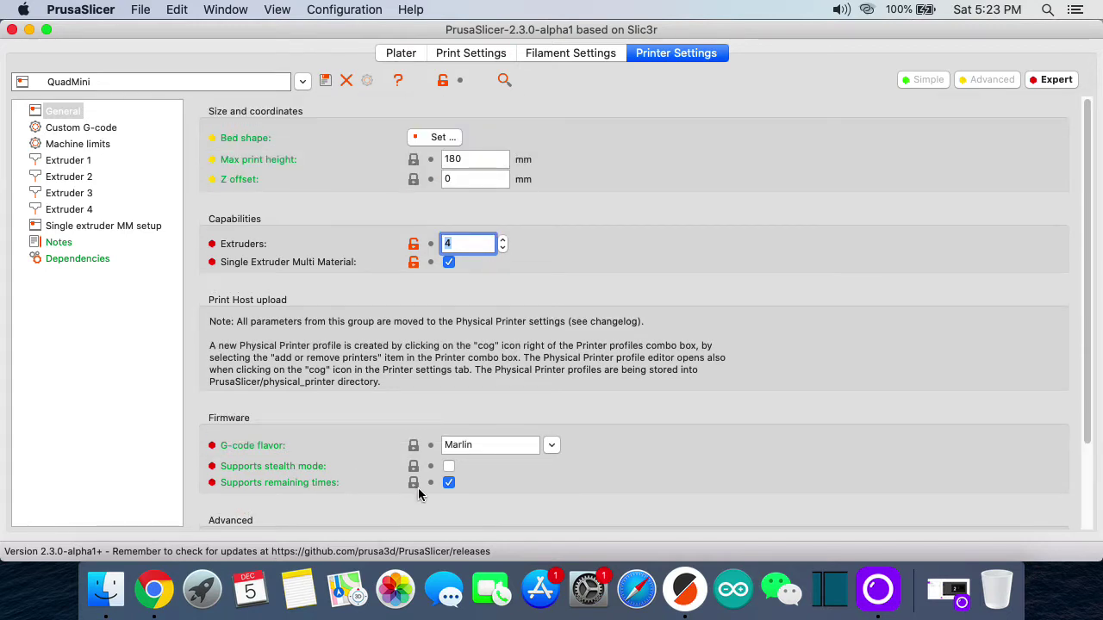
Review the start and end G-code in the QuadMini printer's custom G-code settings
left_click(76, 126)
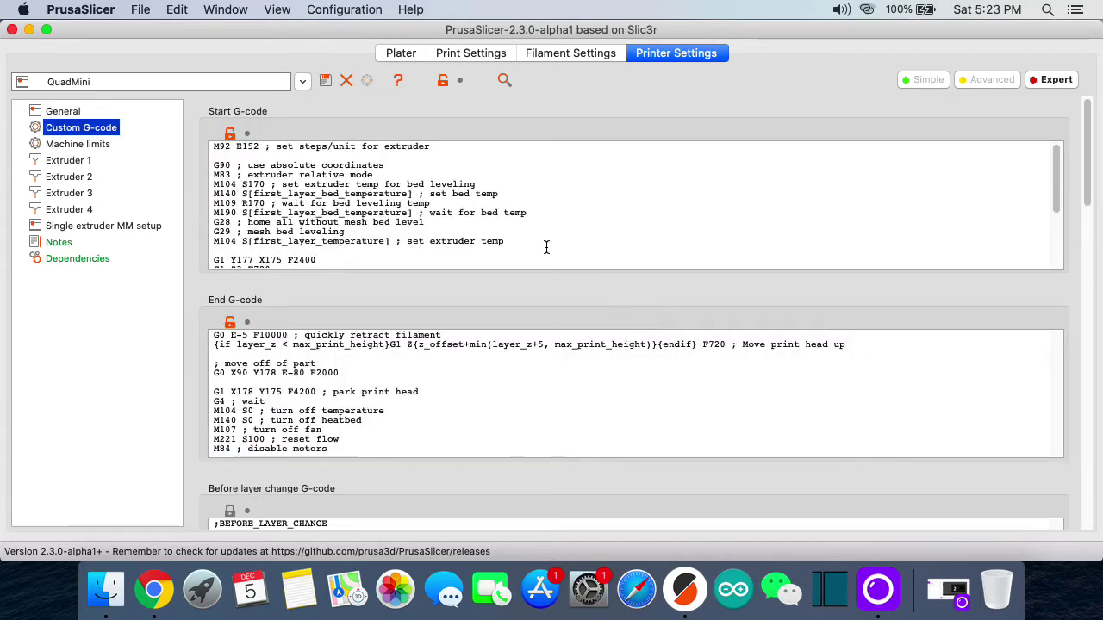
scroll(577, 184, "down", 4)
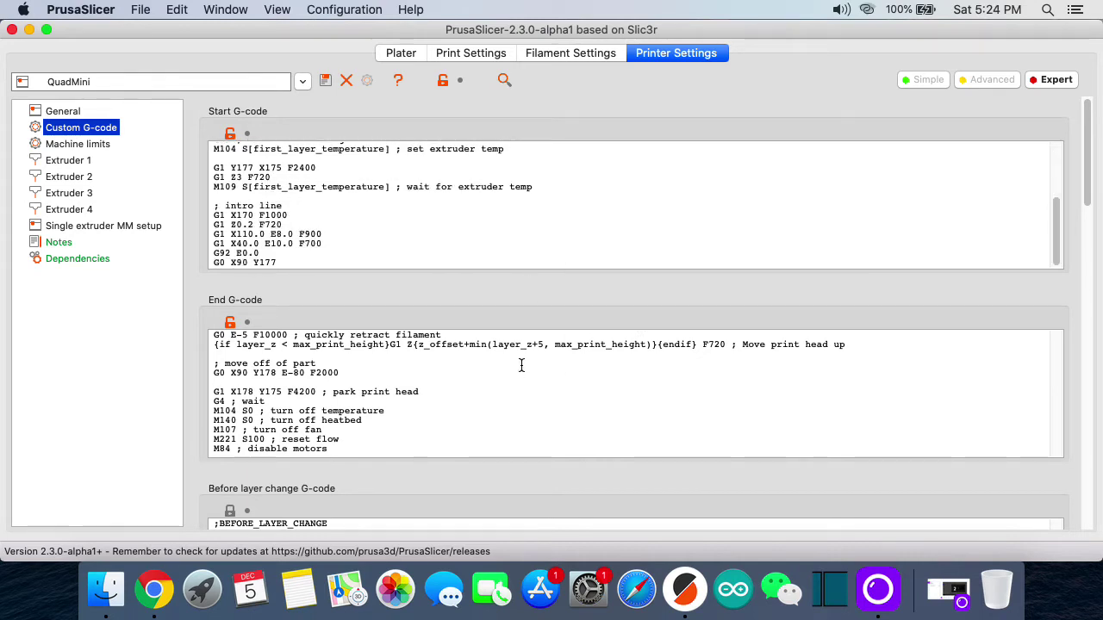
scroll(576, 208, "up", 4)
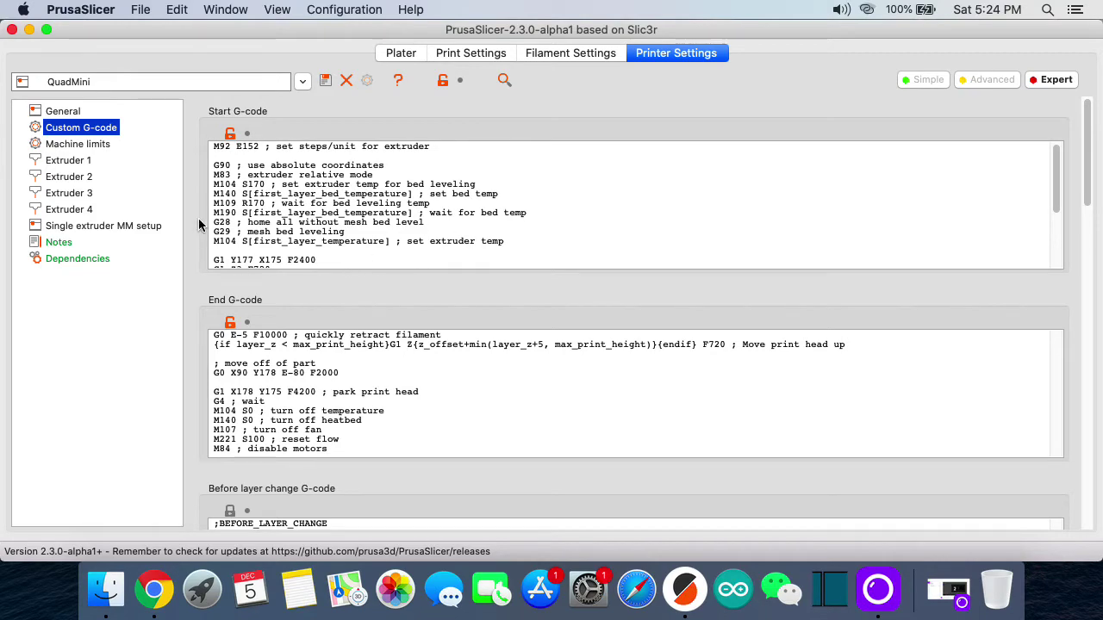
Copy the entire Tool change G-code and paste it into a new TextEdit document
scroll(201, 222, "down", 10)
scroll(197, 222, "down", 6)
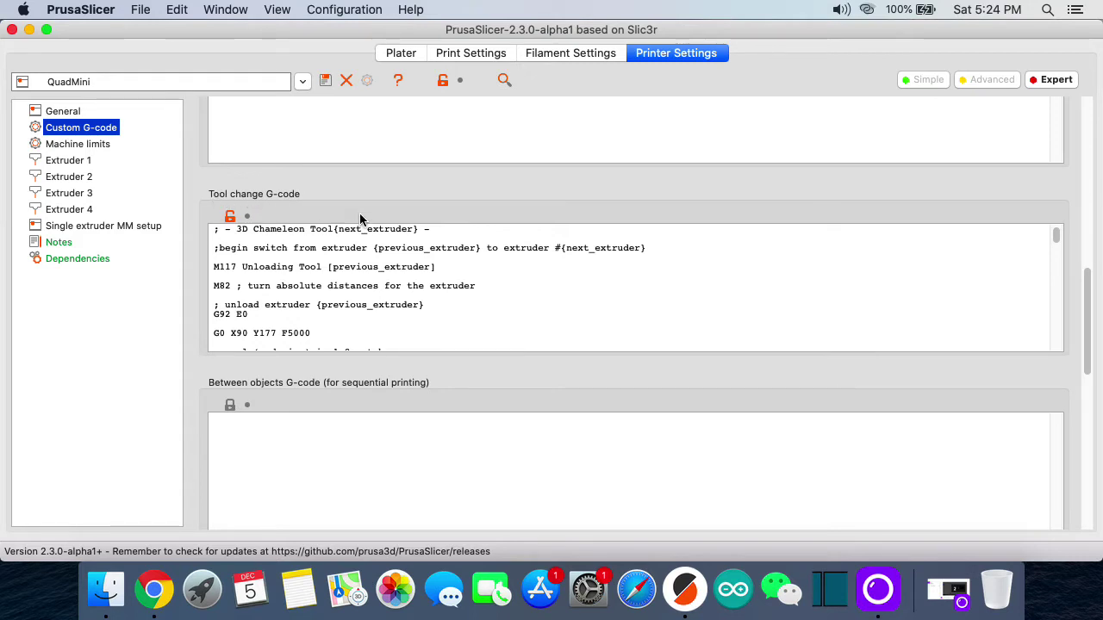
scroll(468, 282, "down", 3)
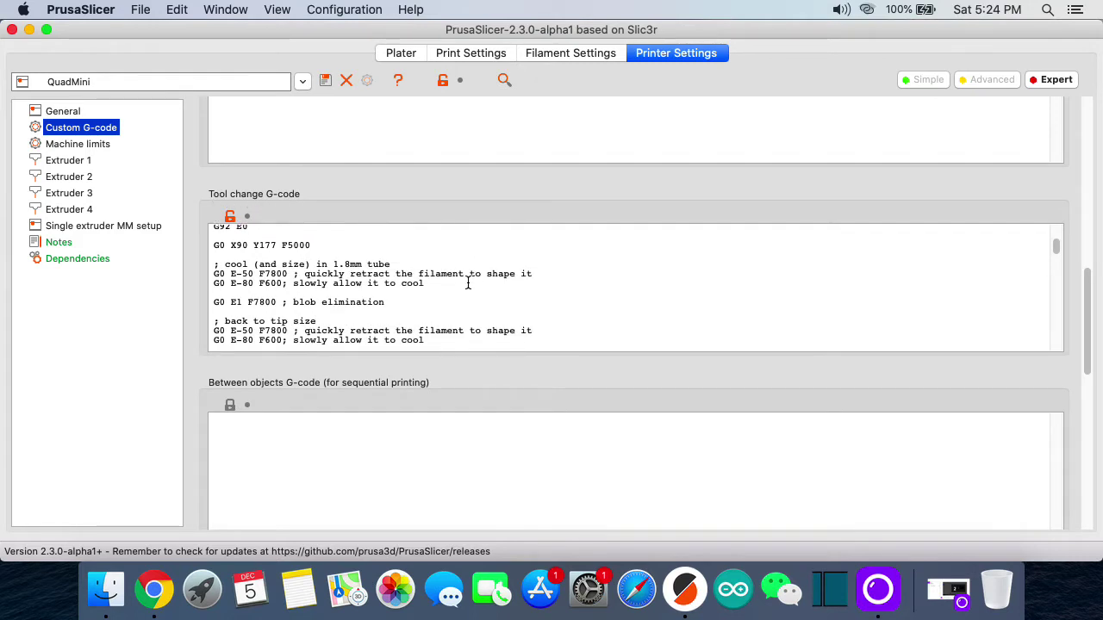
left_click(483, 276)
key("super+a")
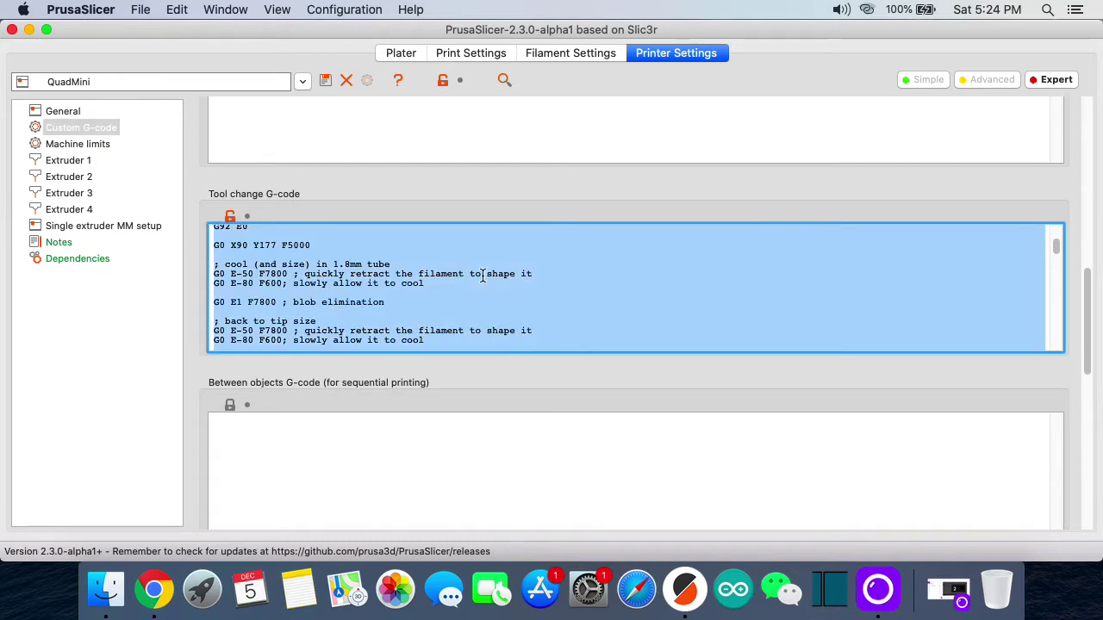
key("super+space")
type("text")
key("Return")
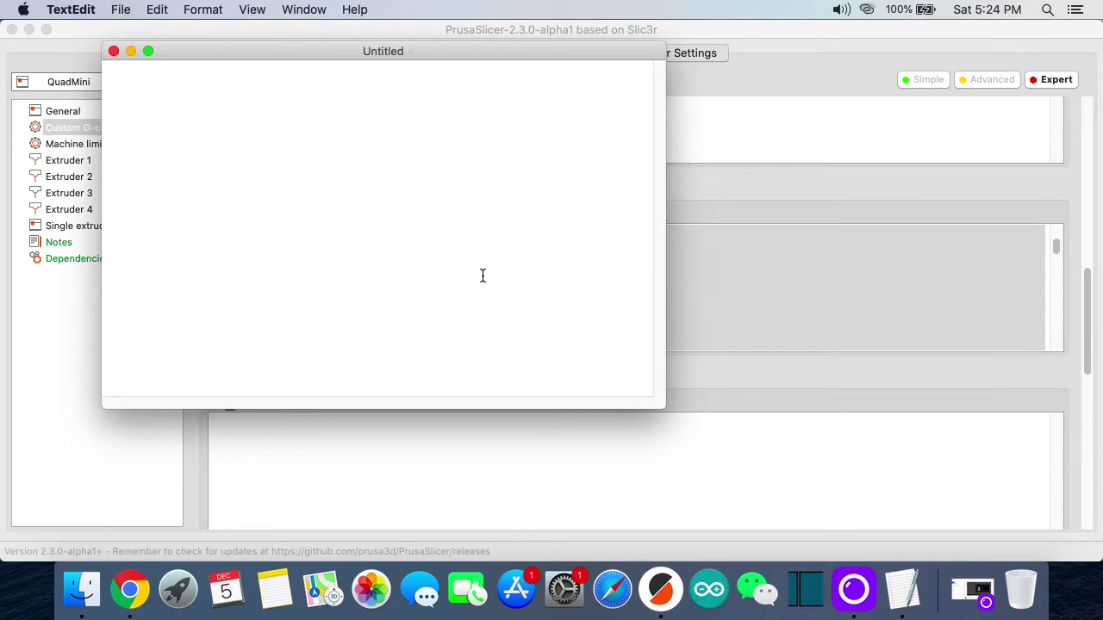
key("super+v")
Return to the start of the pasted G-code and expand the TextEdit window to full screen
scroll(560, 289, "up", 5)
scroll(560, 289, "up", 10)
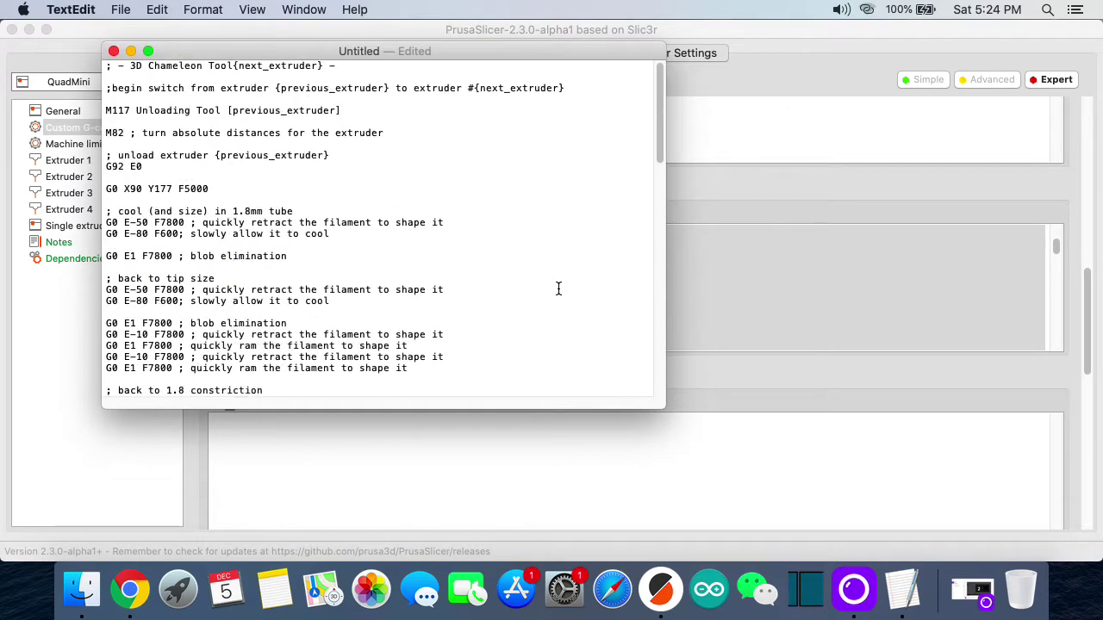
left_click_drag(359, 49, 695, 73)
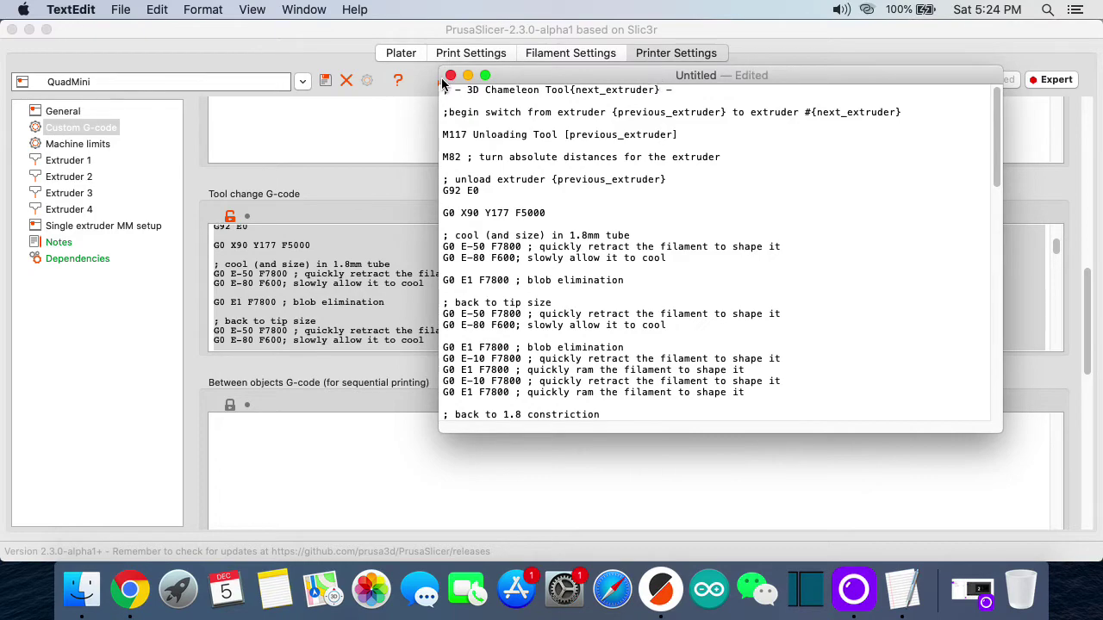
left_click(485, 75)
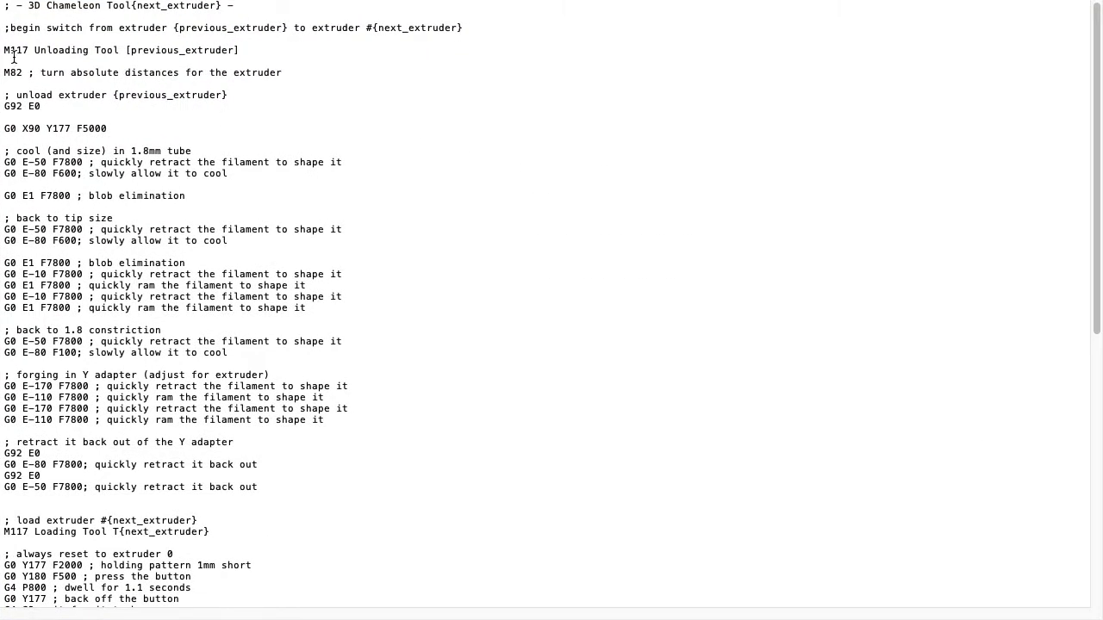
Examine the 3D Chameleon header comment and the next_extruder and previous_extruder placeholders in the opening lines
left_click_drag(234, 6, 3, 6)
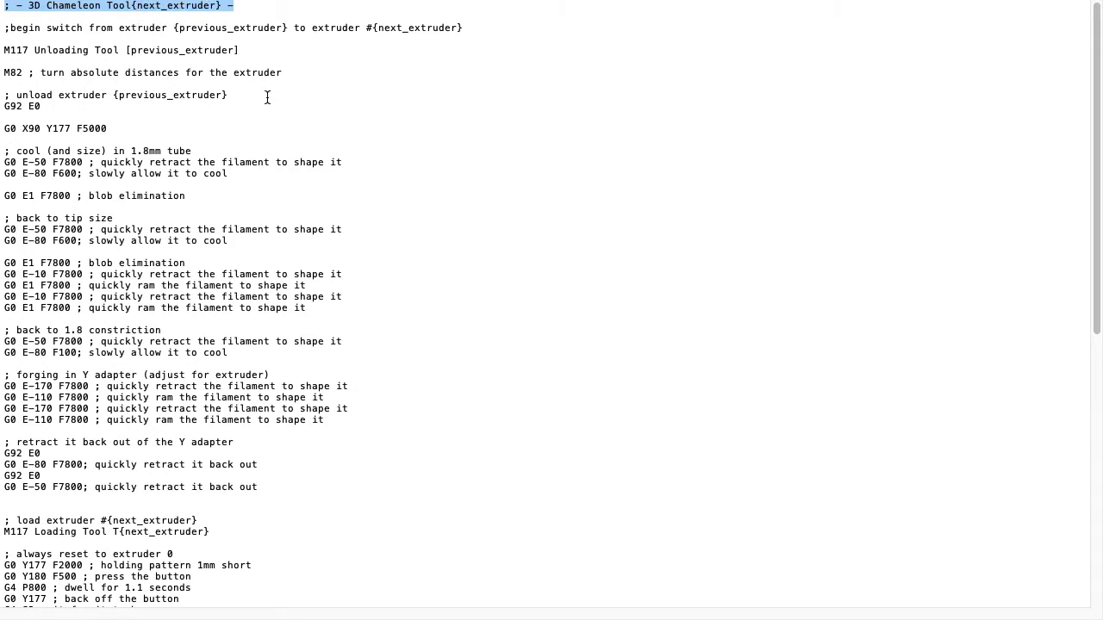
left_click(169, 74)
left_click_drag(131, 5, 222, 7)
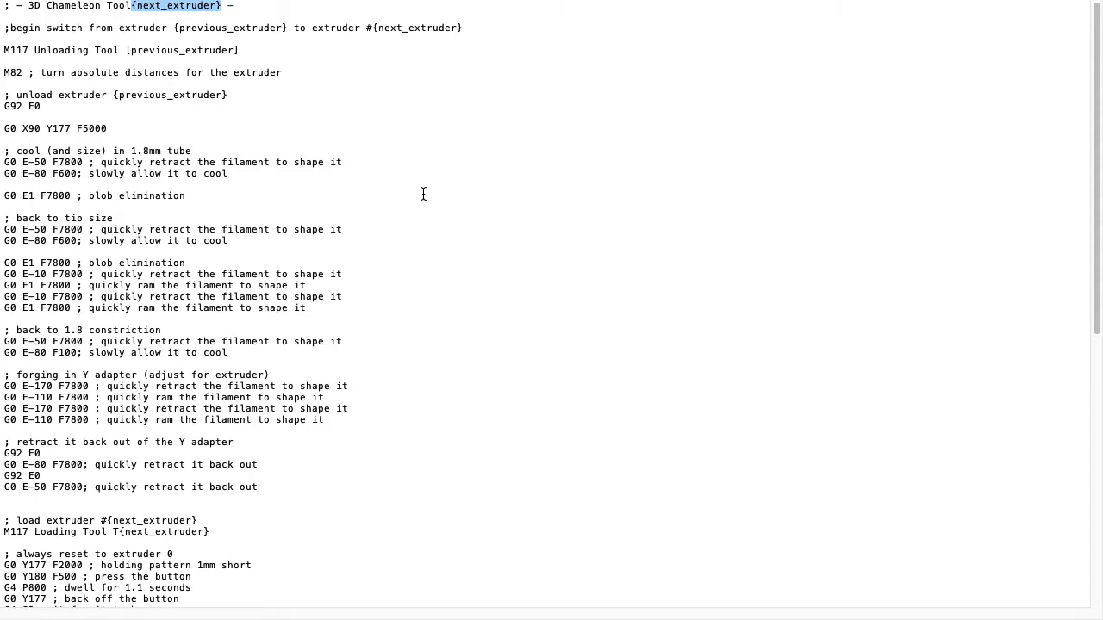
left_click_drag(243, 50, 126, 50)
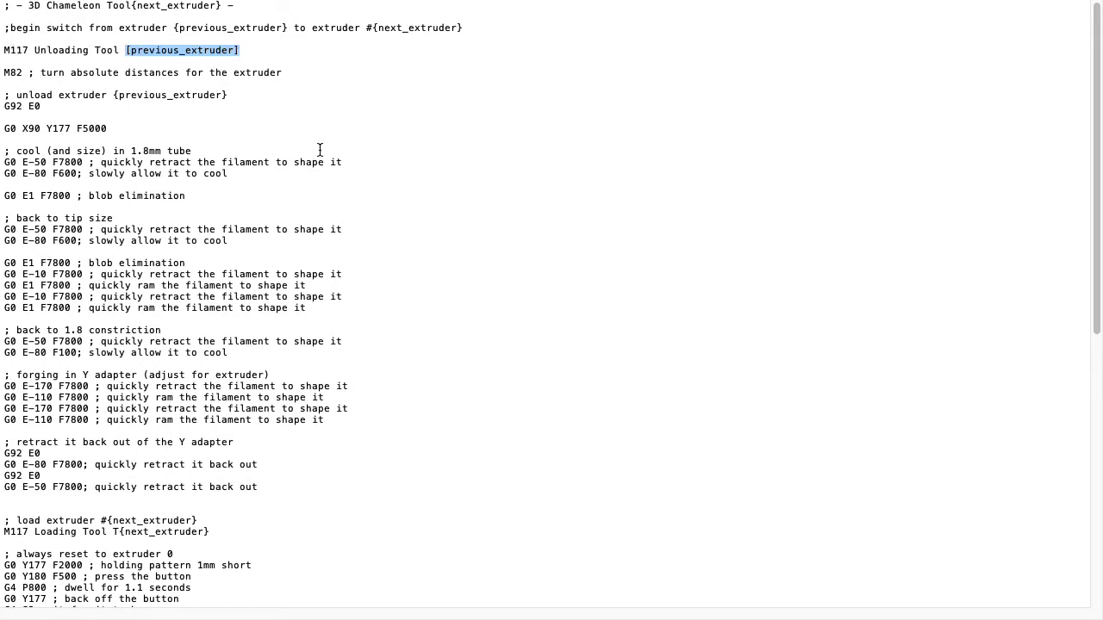
left_click(362, 141)
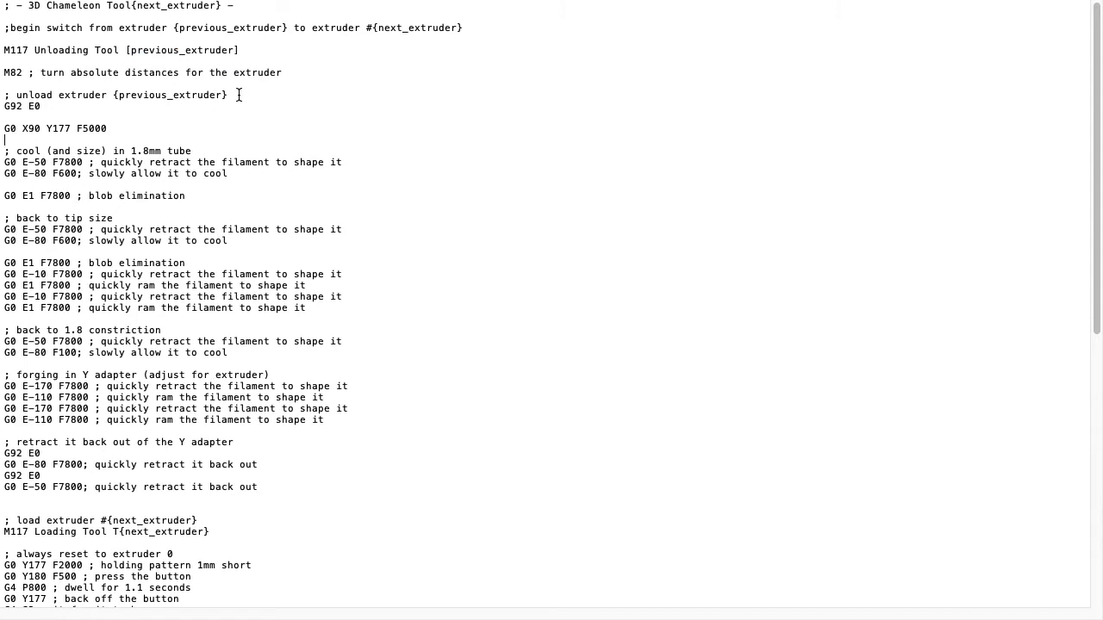
left_click_drag(240, 50, 127, 52)
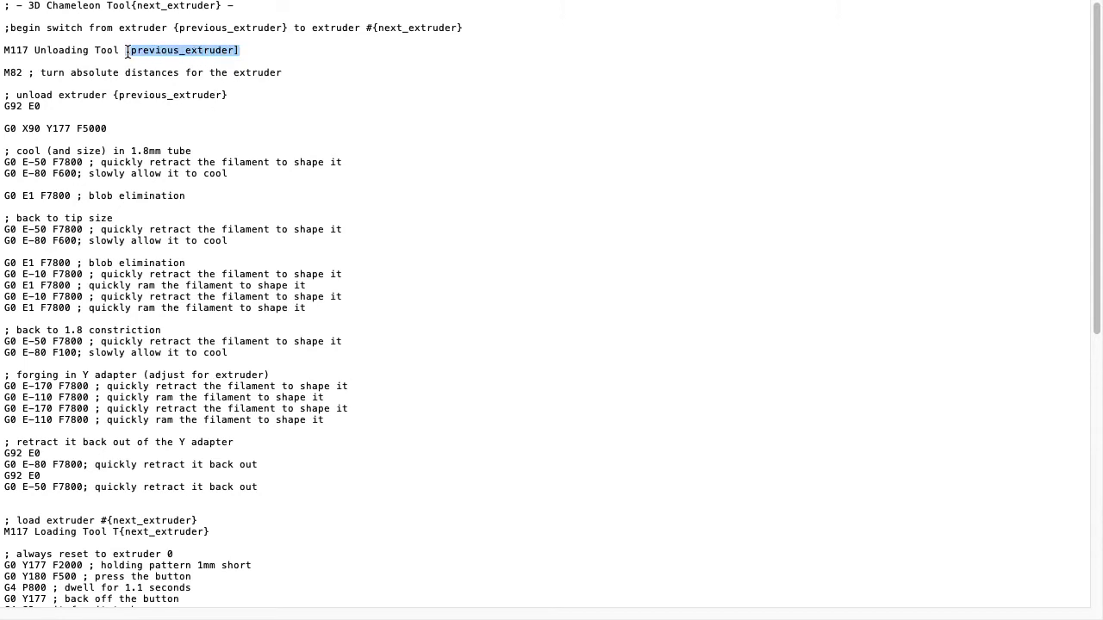
left_click_drag(229, 94, 113, 94)
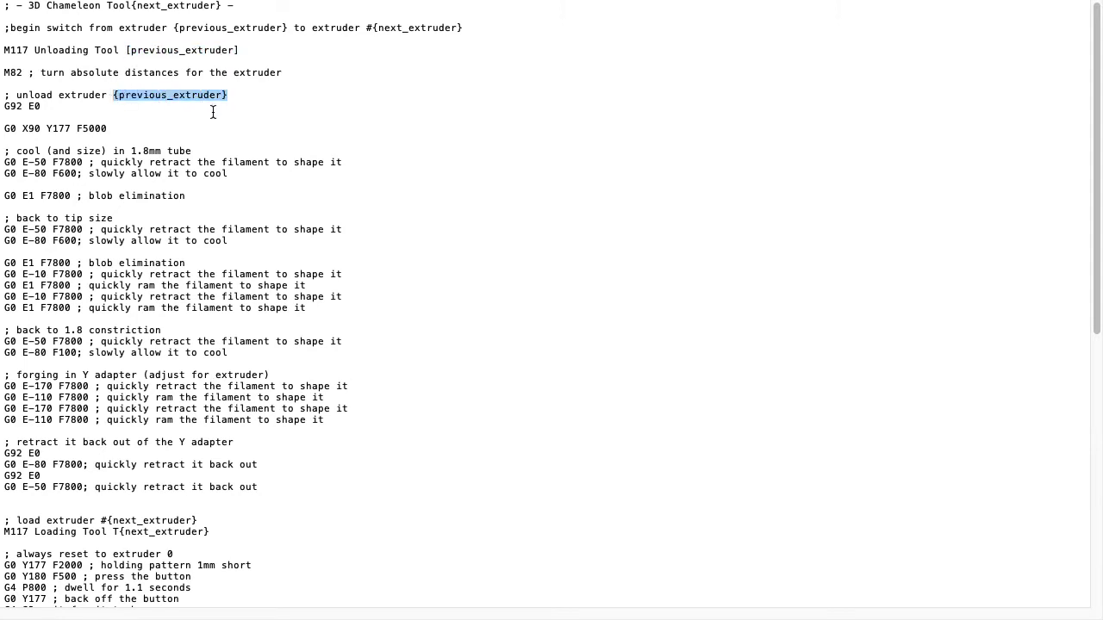
left_click(213, 113)
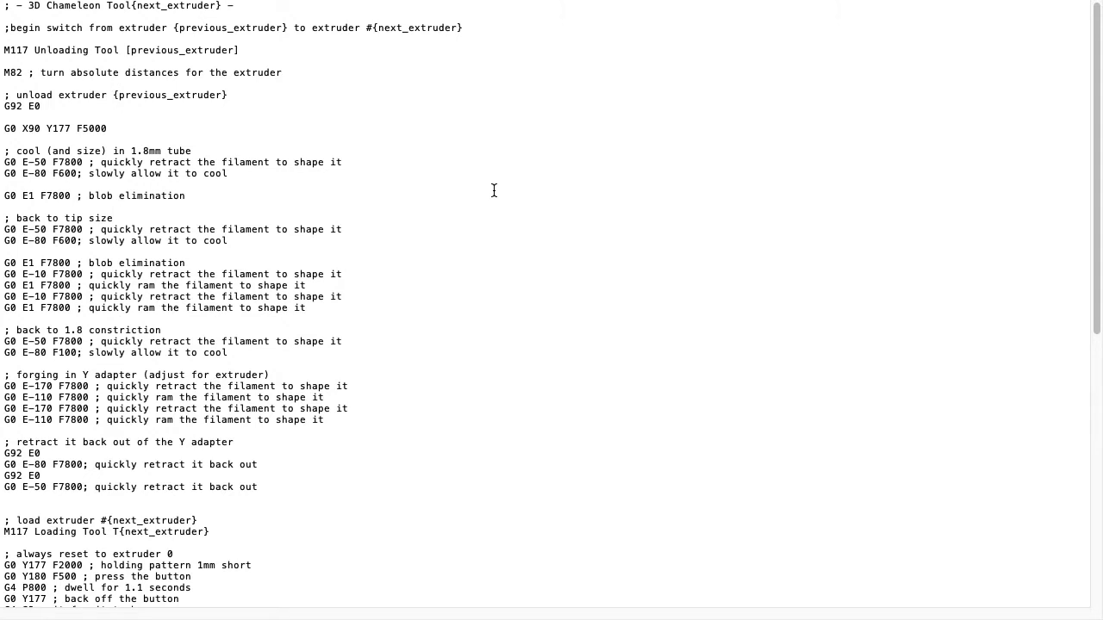
Examine the M82 absolute-distance command, the G92 E0 reset and the G0 X90 Y177 F5000 move before unloading
scroll(457, 191, "down", 2)
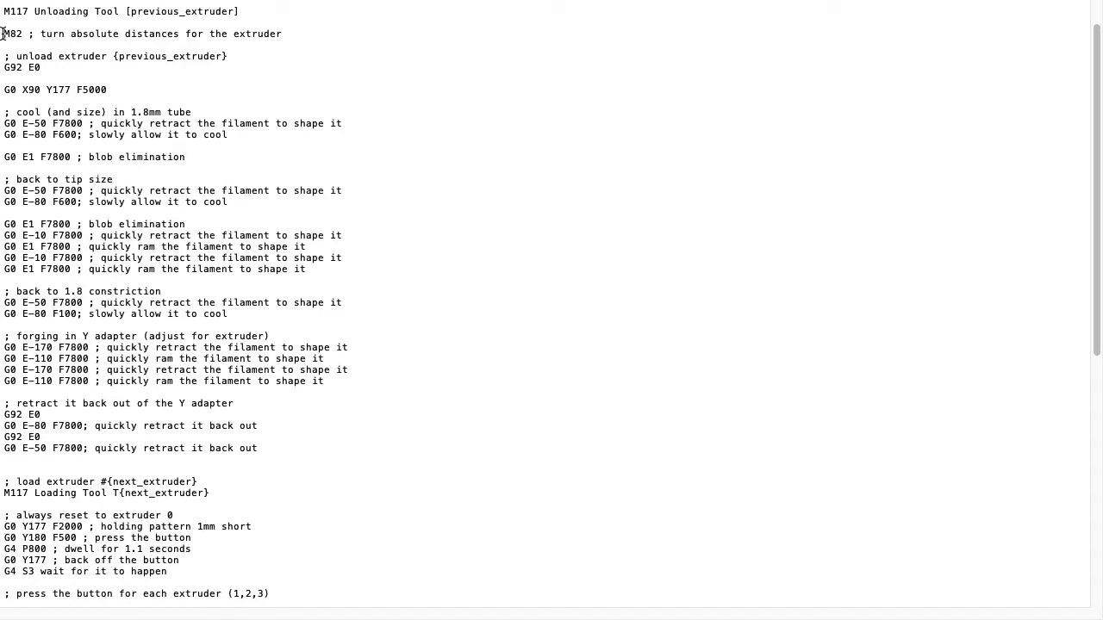
scroll(4, 33, "up", 1)
left_click_drag(4, 45, 22, 45)
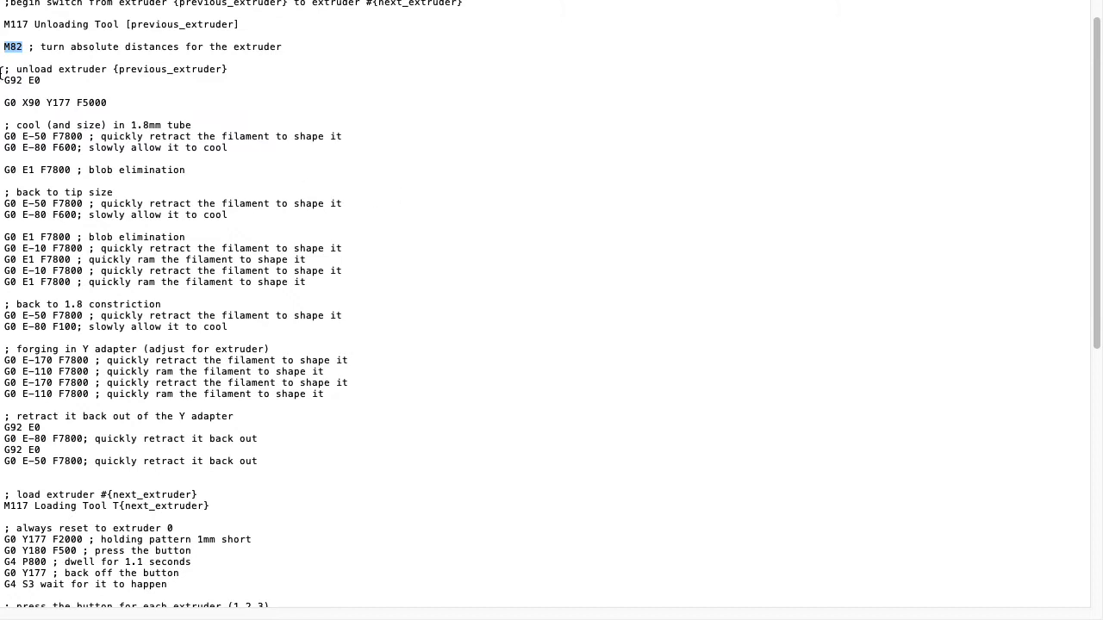
left_click_drag(44, 81, 2, 82)
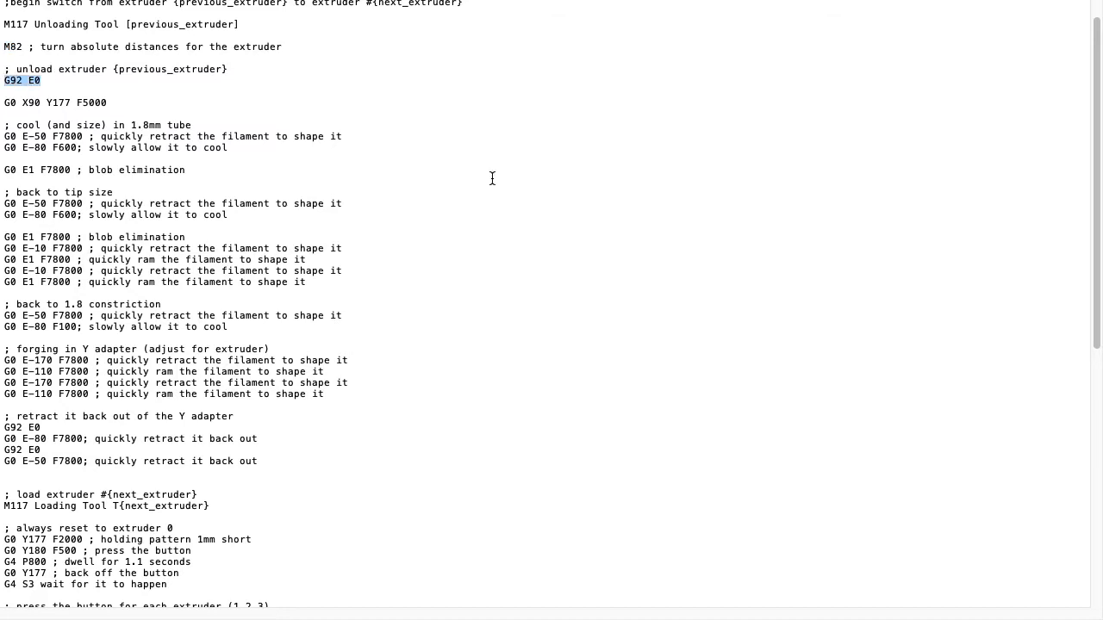
left_click_drag(107, 103, 6, 103)
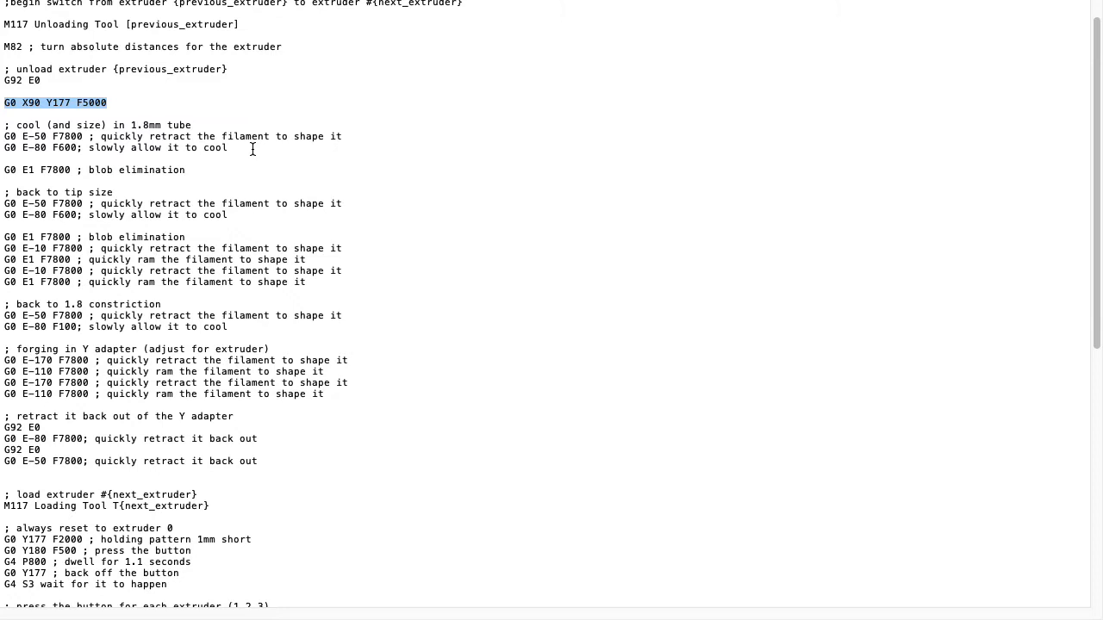
Examine the filament tip-shaping block from cooling in the 1.8mm tube through blob elimination, tip sizing and the E-10/E1 ramming moves
left_click_drag(362, 399, 4, 125)
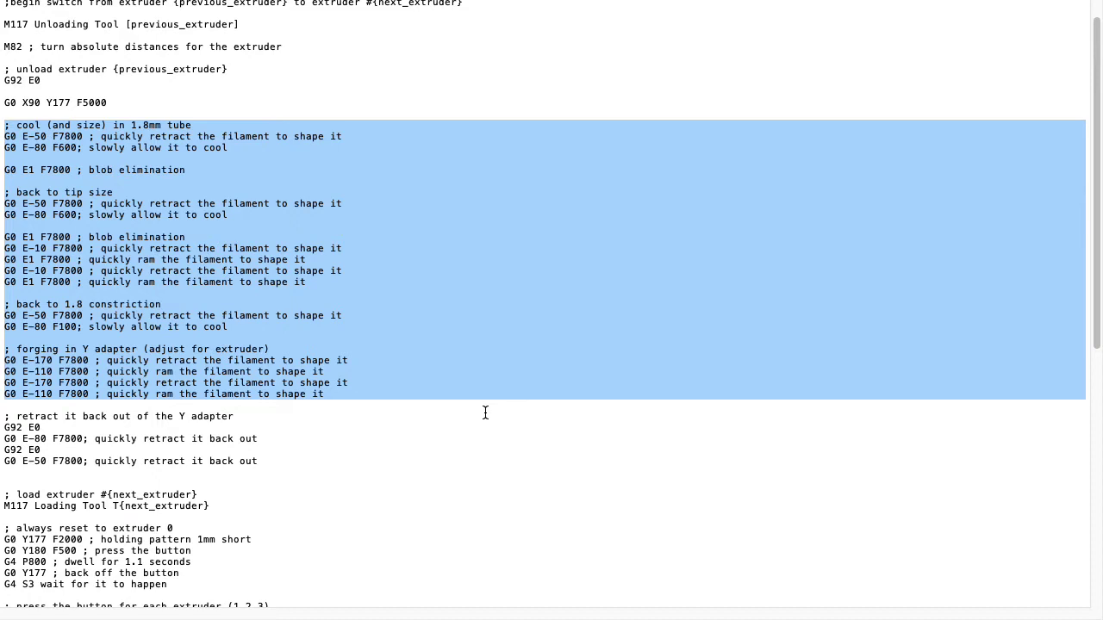
left_click(191, 169)
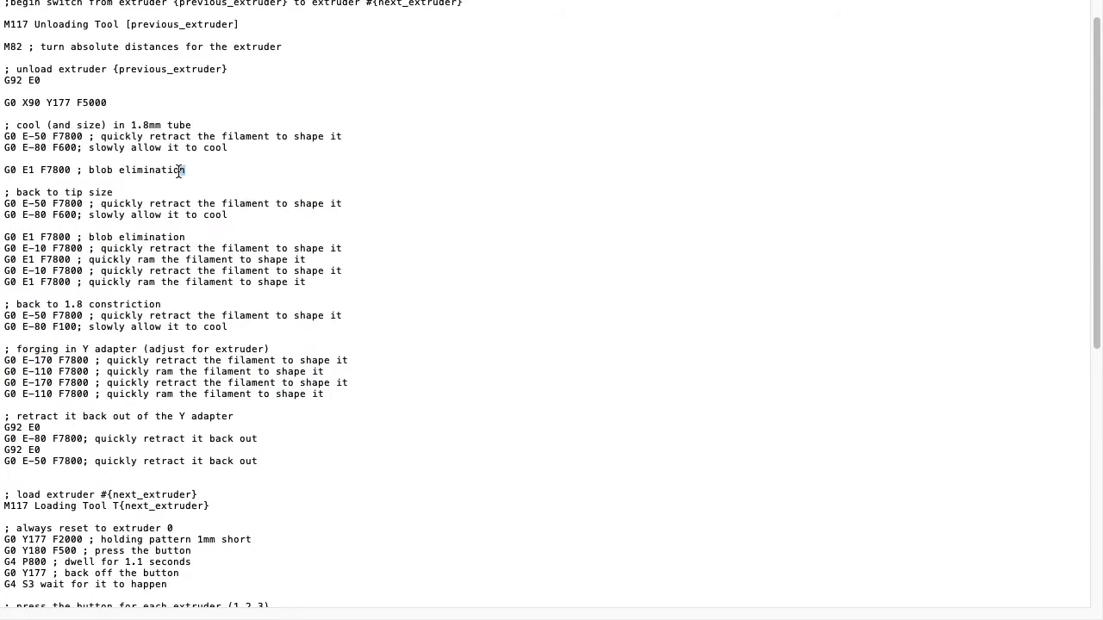
left_click_drag(186, 170, 5, 170)
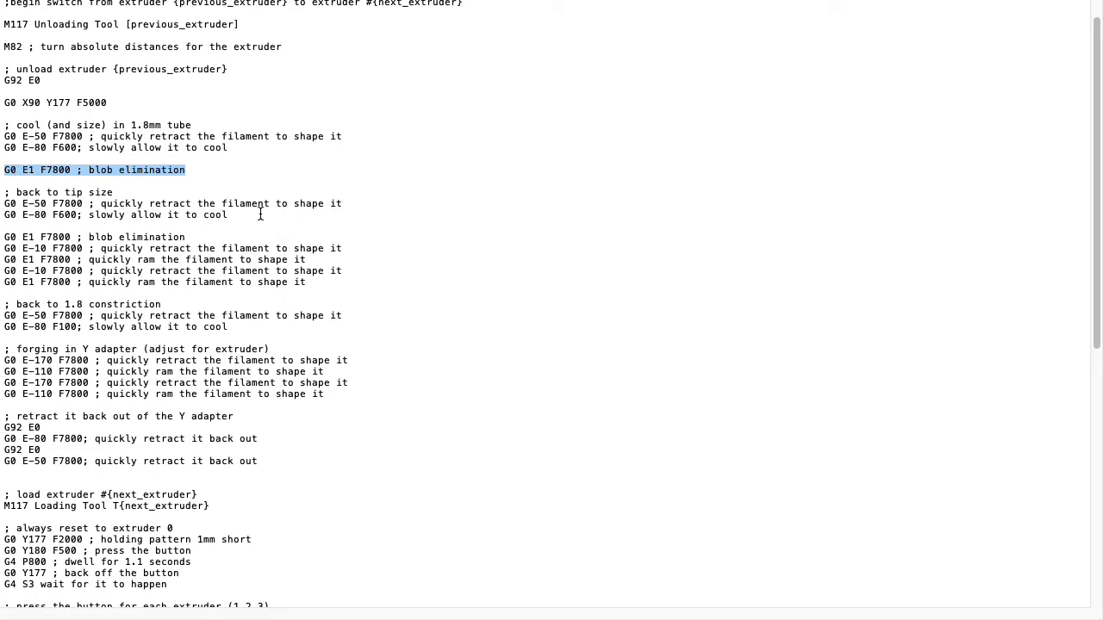
left_click_drag(240, 216, 2, 196)
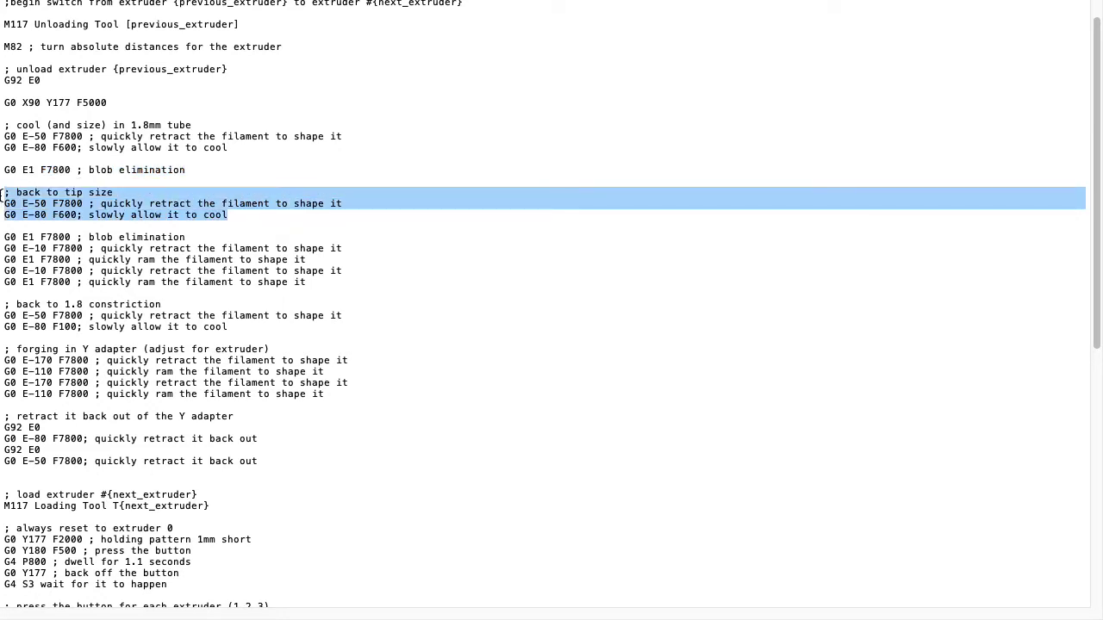
left_click_drag(187, 237, 2, 237)
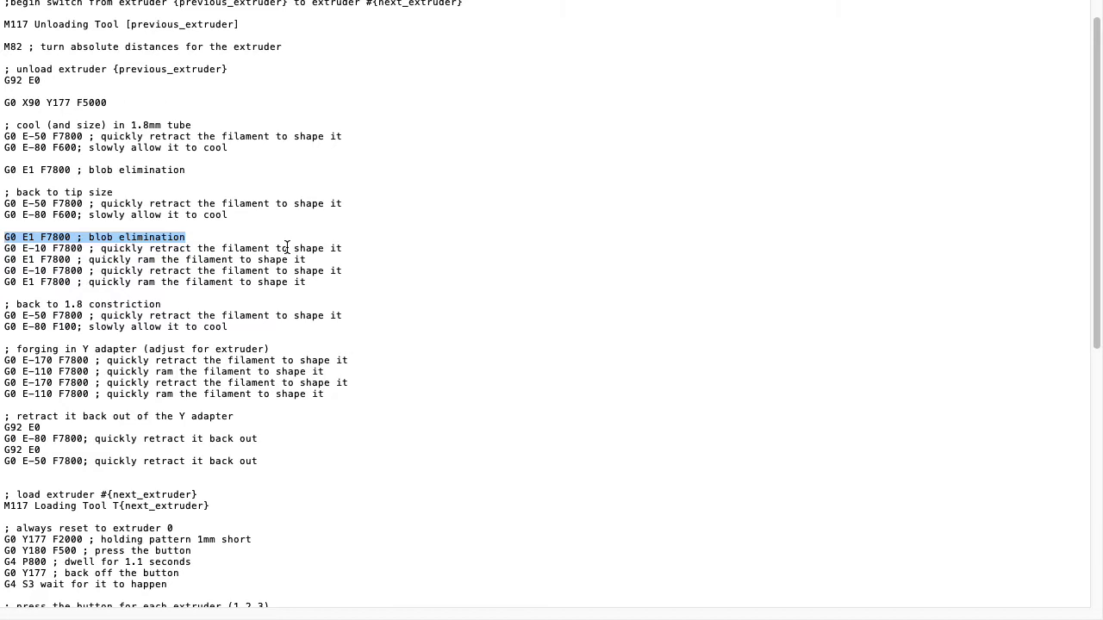
left_click_drag(317, 285, 2, 248)
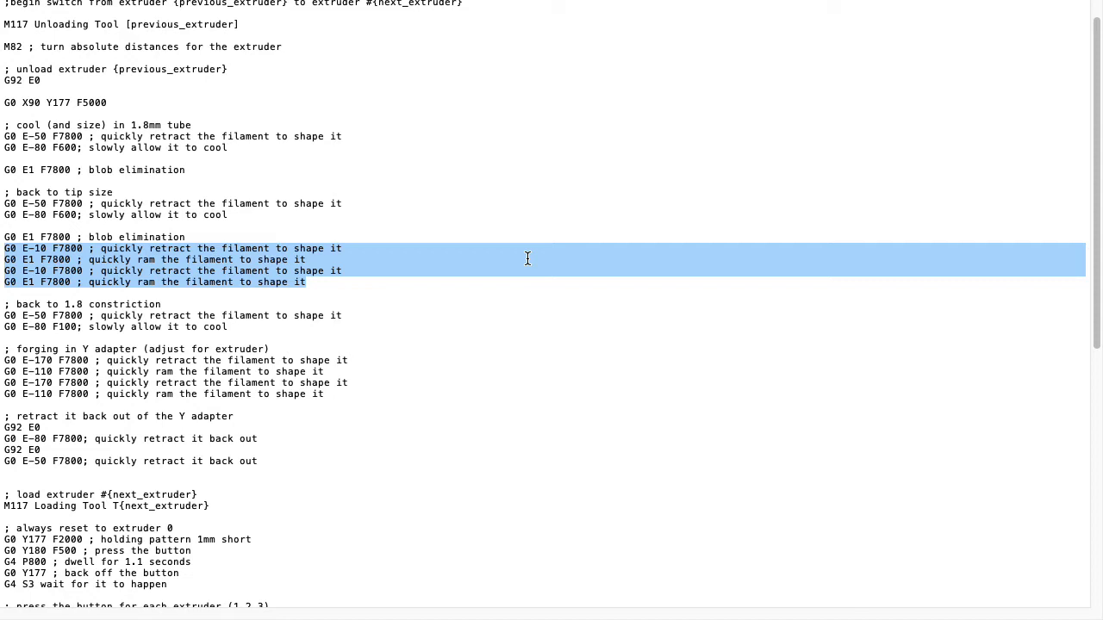
left_click(327, 268)
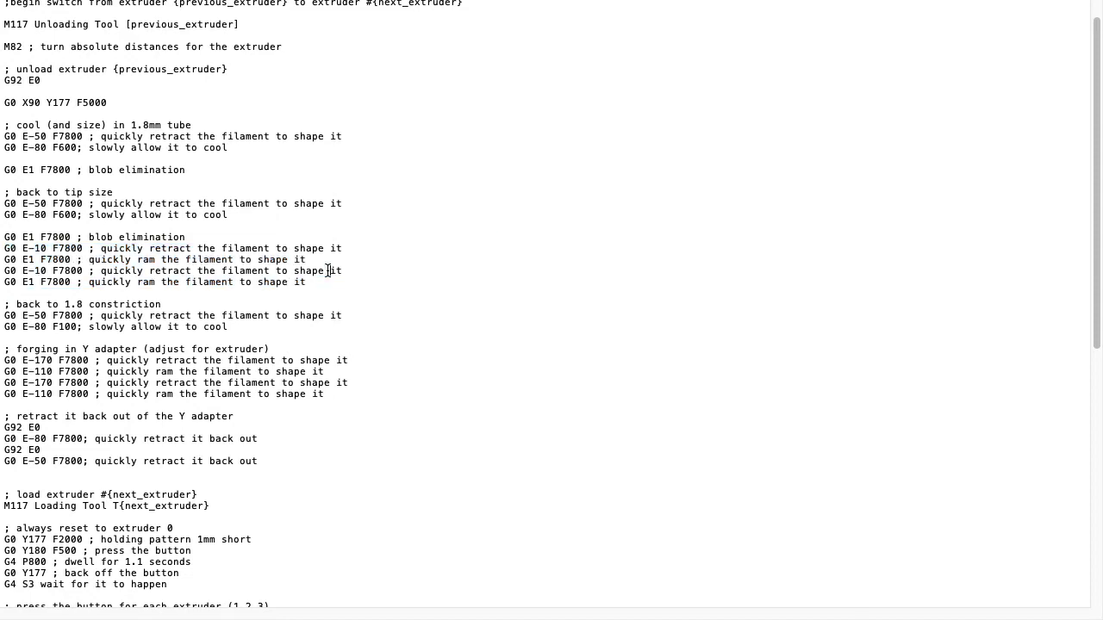
Recheck which tip-shaping lines belong together, from the whole sequence down to the second blob elimination and ramming moves
left_click_drag(317, 285, 3, 124)
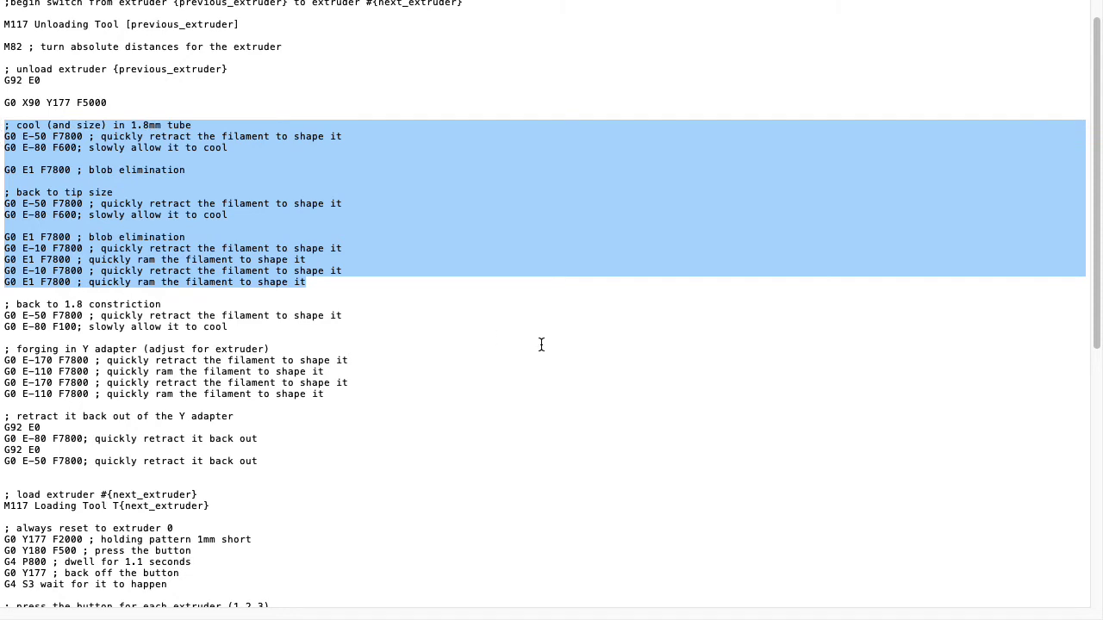
left_click(310, 282)
left_click_drag(310, 282, 4, 194)
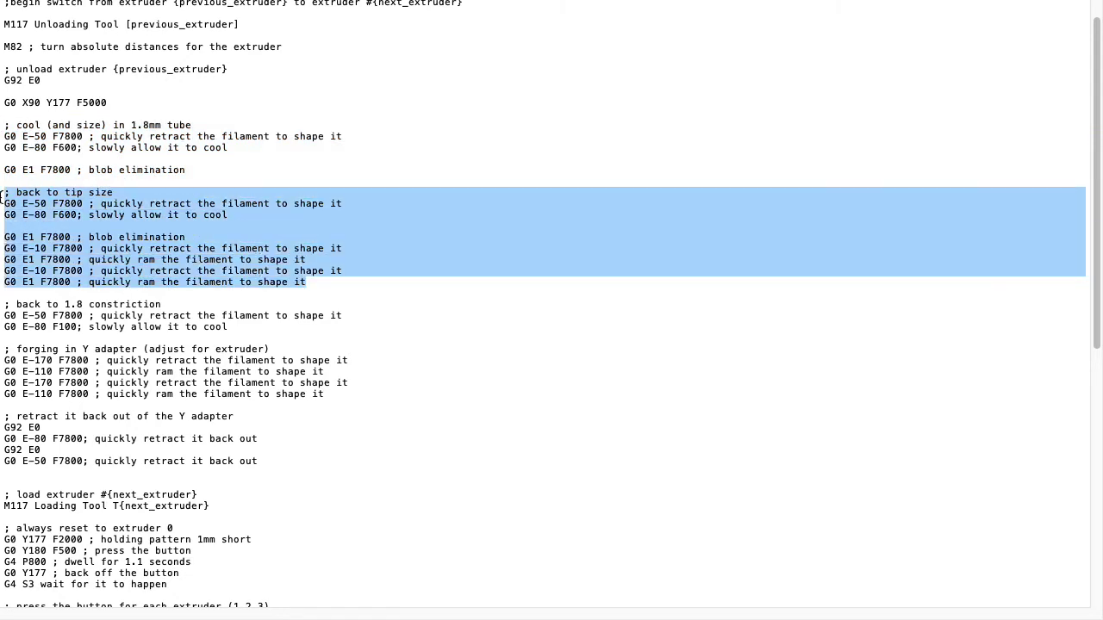
left_click(458, 260)
left_click_drag(310, 282, 2, 226)
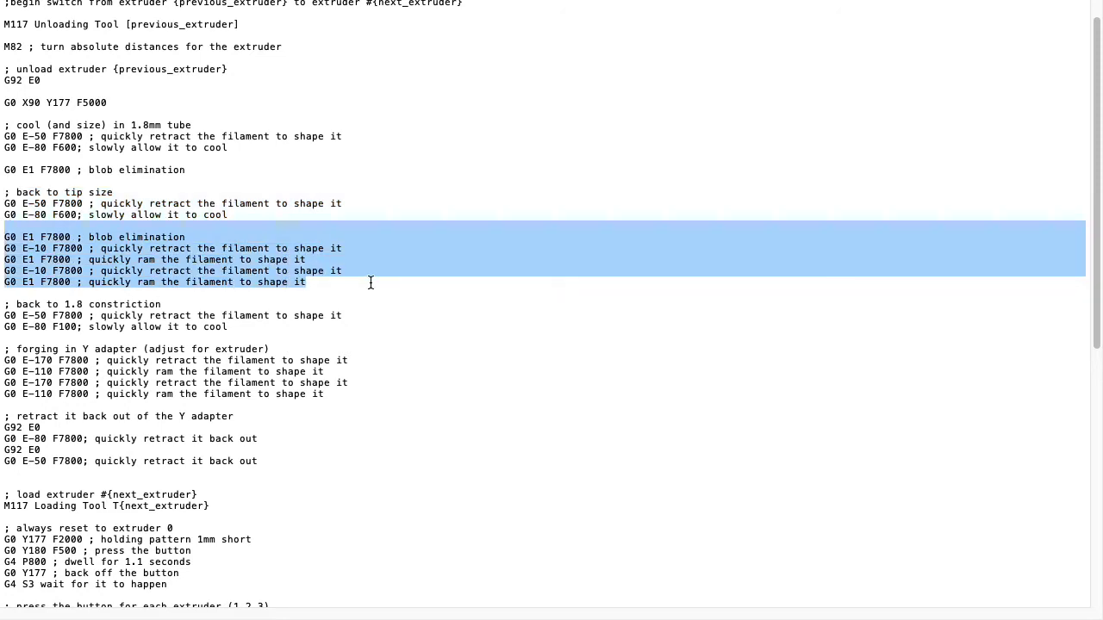
Compare the 1.8 constriction block's cooling speed with the first cooling move, and examine the Y adapter forging lines
left_click_drag(236, 333, 2, 303)
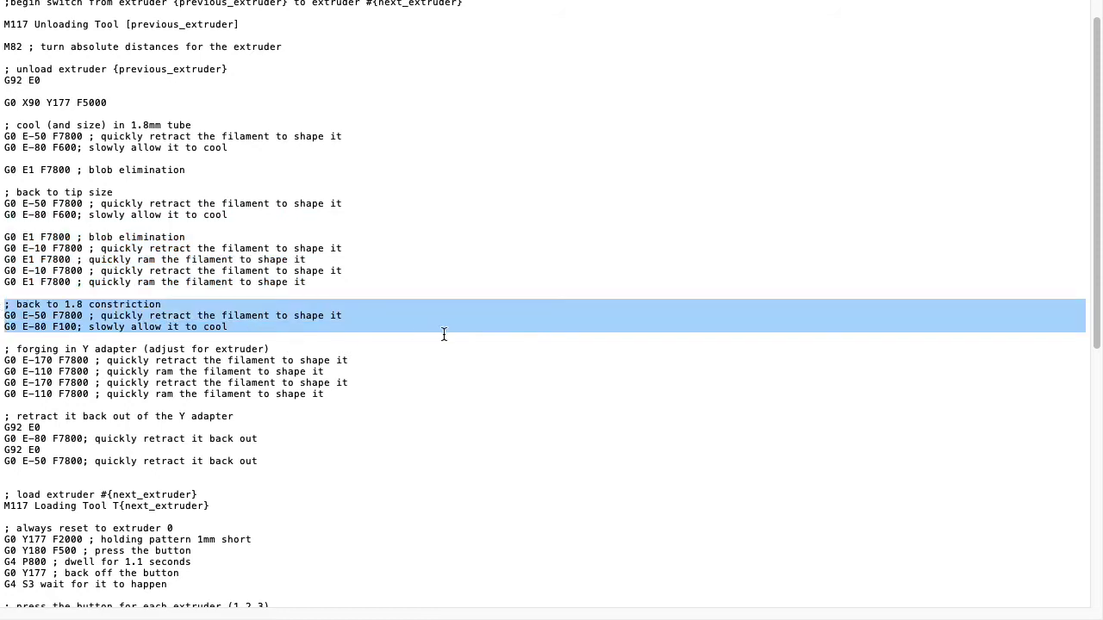
left_click(38, 327)
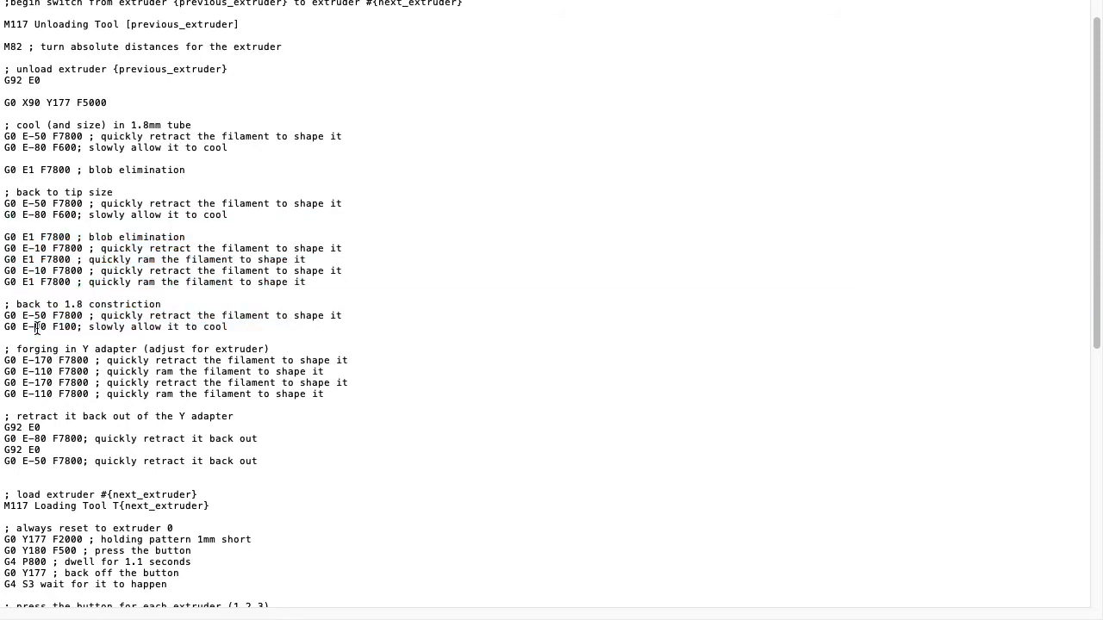
double_click(67, 326)
double_click(65, 147)
double_click(65, 327)
double_click(41, 326)
left_click_drag(244, 327, 2, 299)
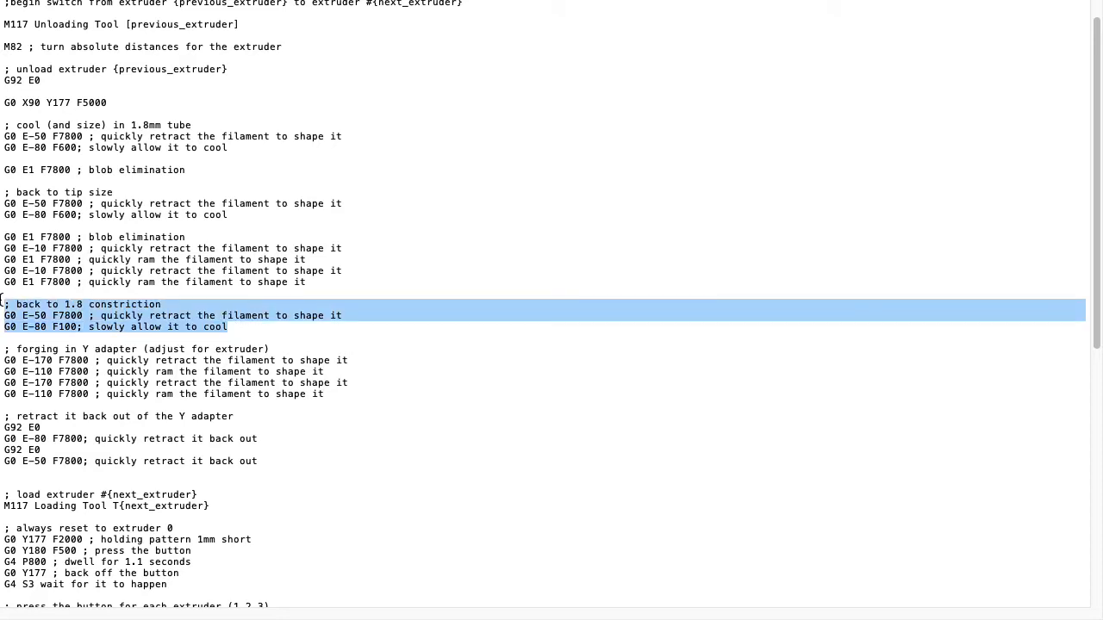
left_click_drag(327, 395, 2, 344)
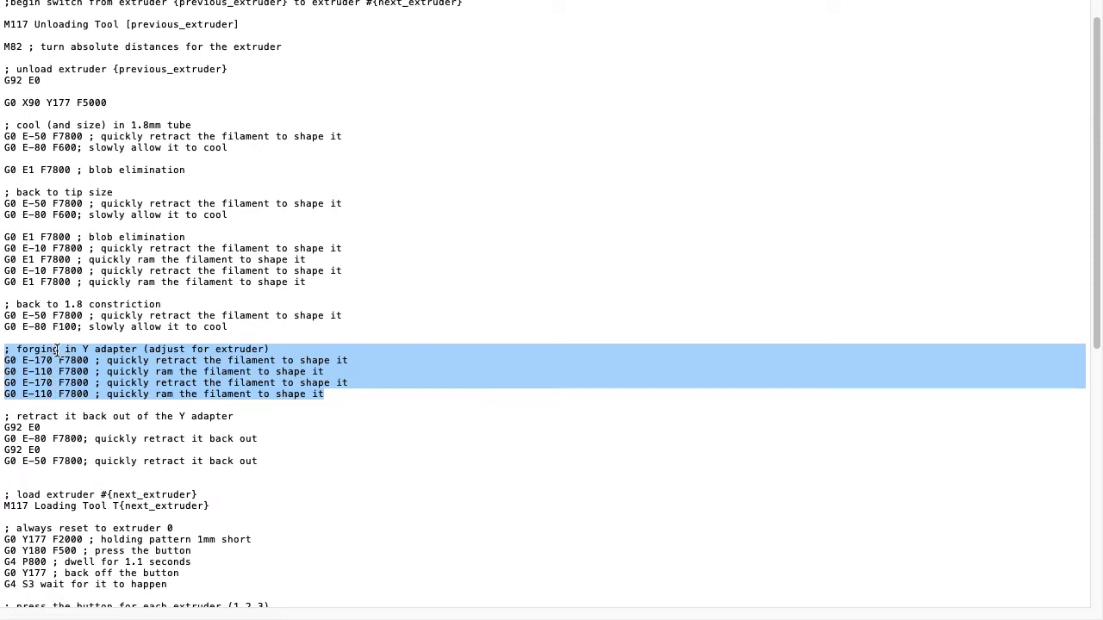
Examine the E-170 retract and E-110 ram moves, then the whole block for forging in the Y adapter
left_click(56, 360)
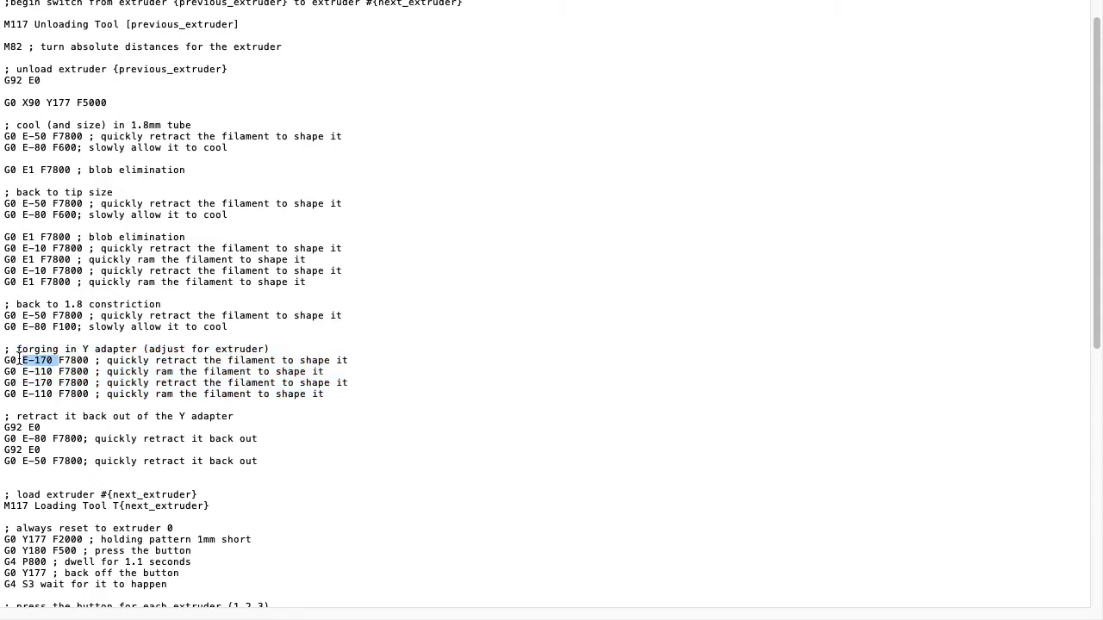
left_click_drag(52, 372, 22, 394)
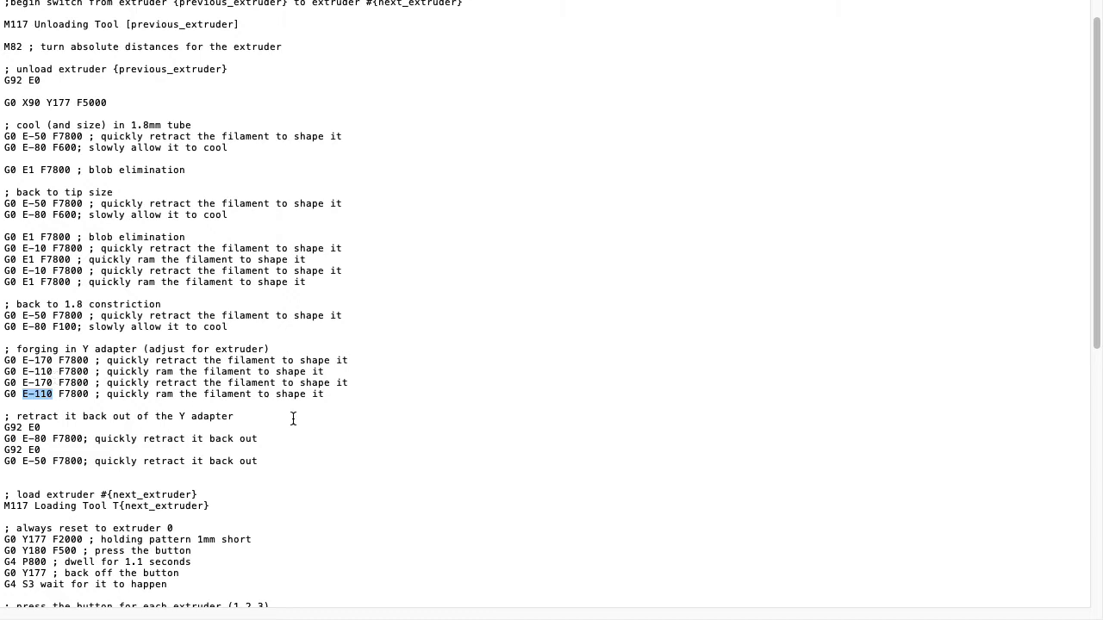
left_click(328, 395)
left_click_drag(336, 397, 1, 348)
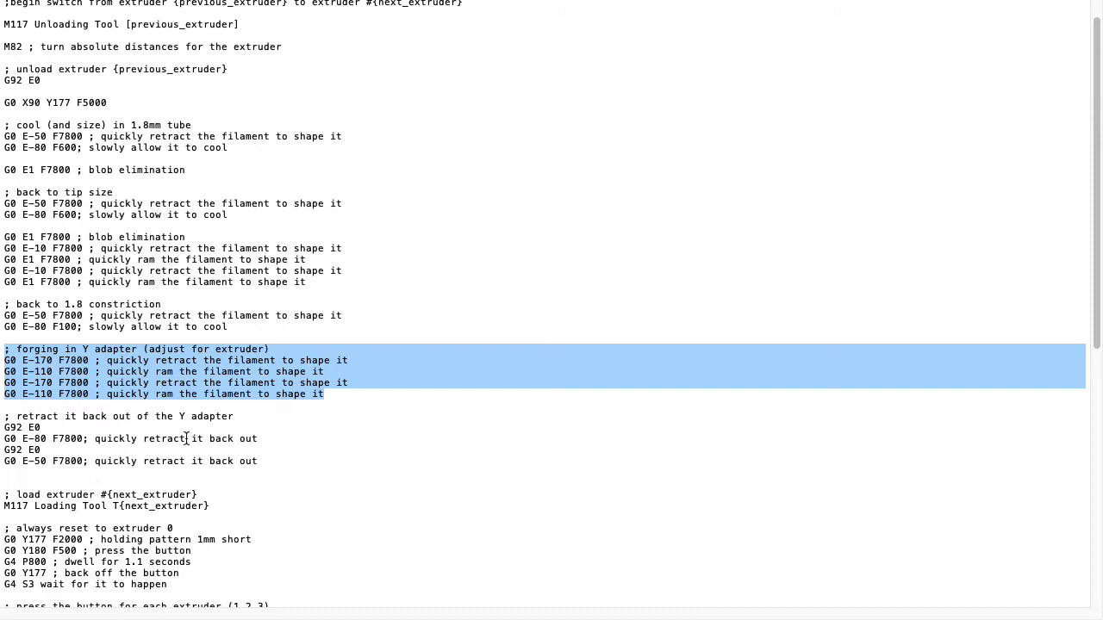
Examine the block retracting filament out of the Y adapter, including its G92 E0 resets and the E-80 and E-50 moves
left_click_drag(277, 463, 4, 420)
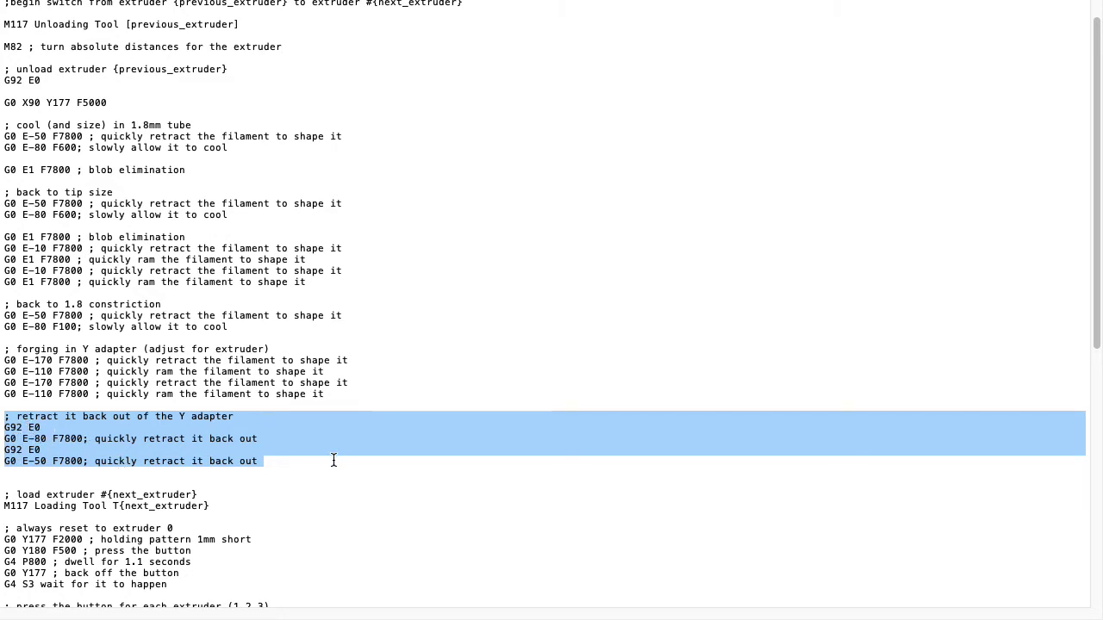
scroll(301, 454, "down", 1)
double_click(40, 410)
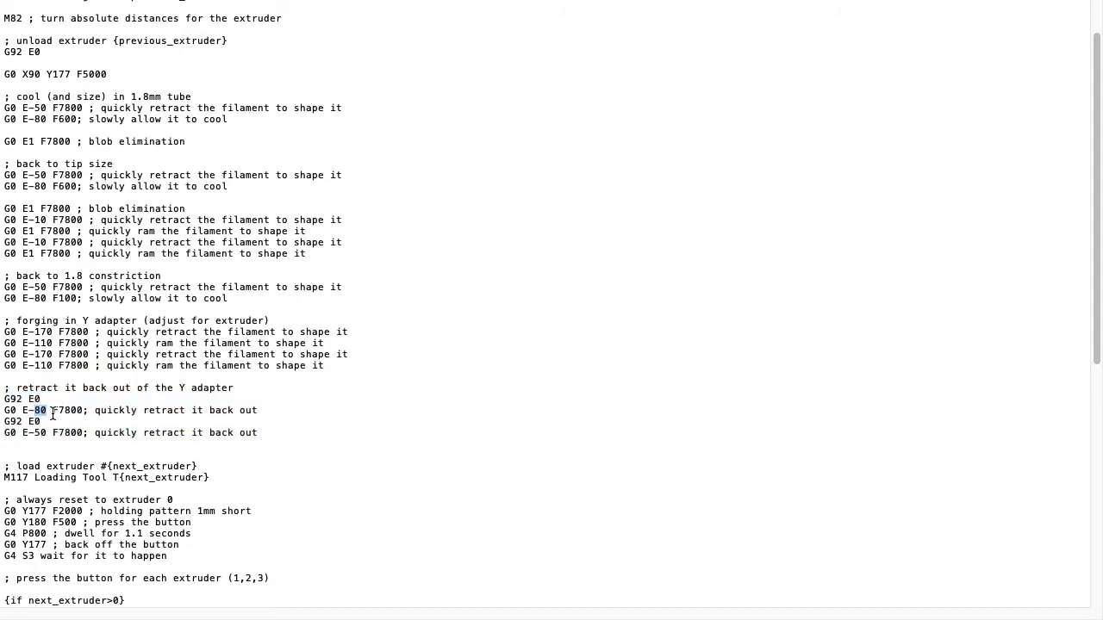
double_click(38, 433)
left_click_drag(268, 433, 2, 389)
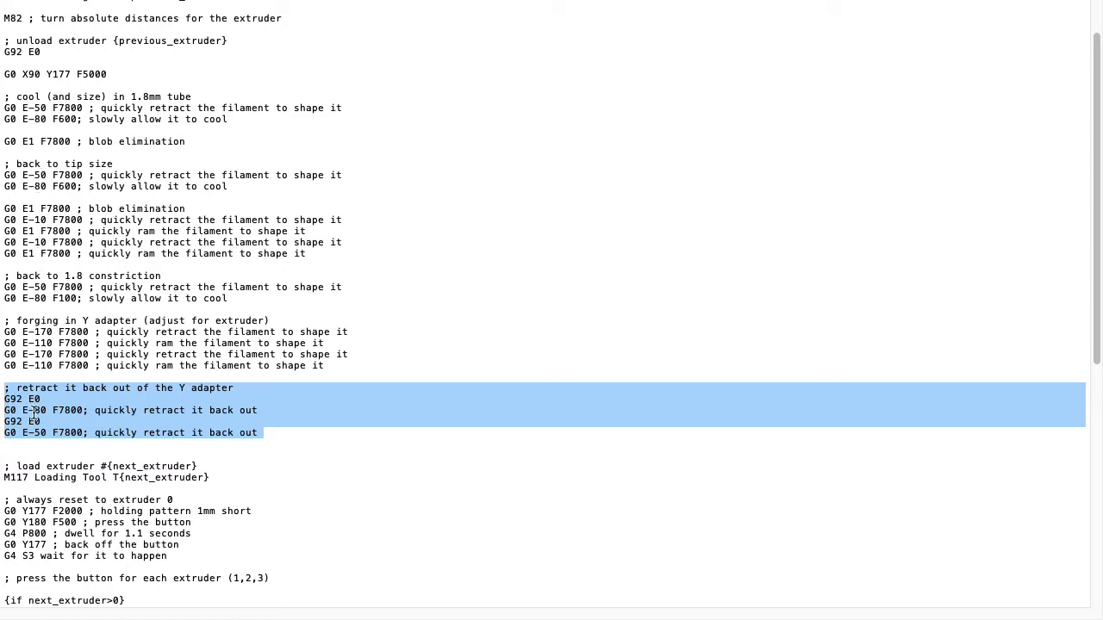
left_click_drag(257, 437, 299, 387)
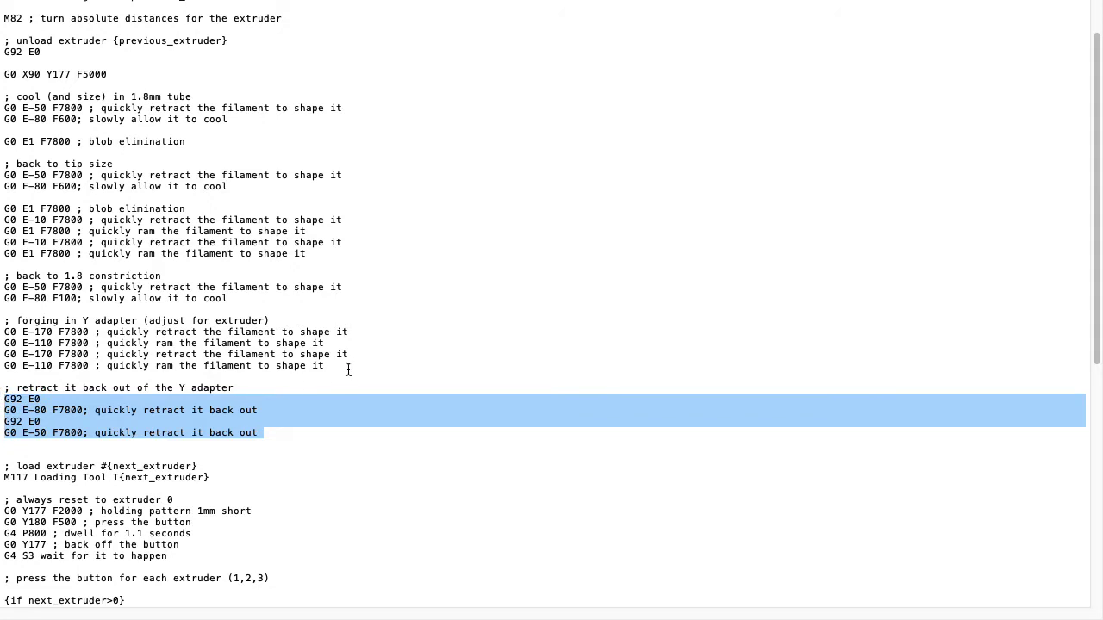
double_click(40, 410)
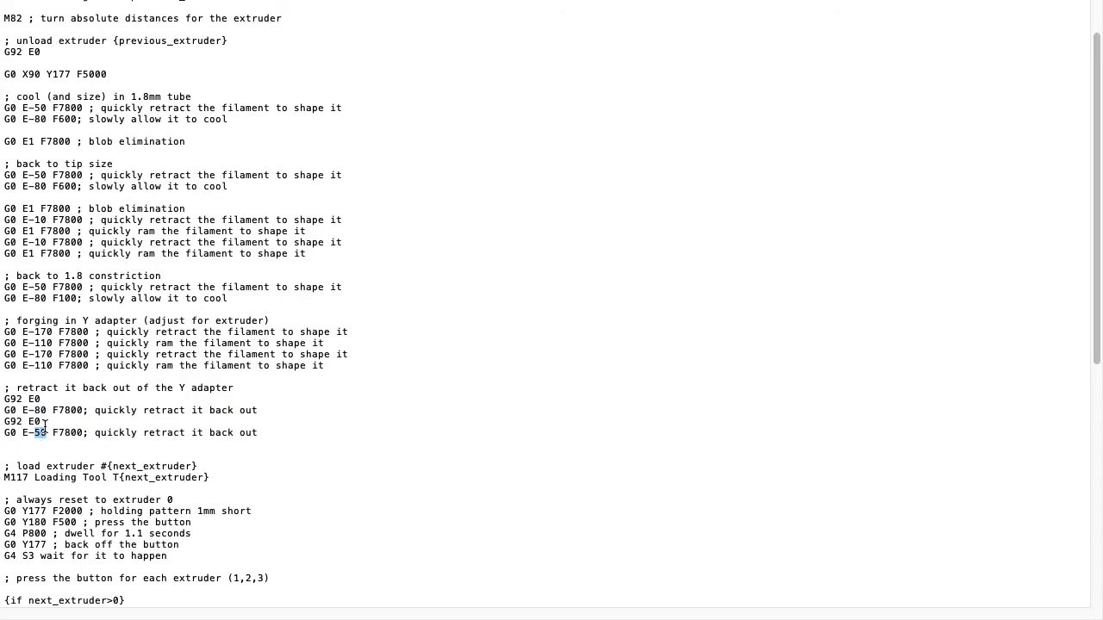
double_click(40, 434)
left_click_drag(264, 432, 2, 422)
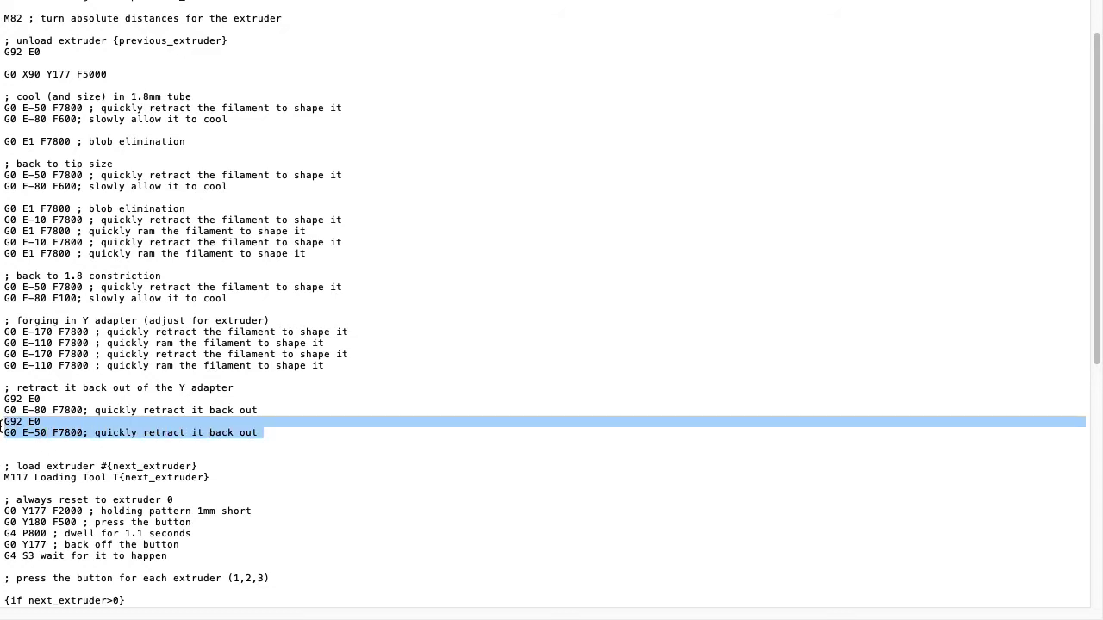
Select the distance 50 in the final retract move out of the Y adapter and check it before the loading section
left_click(392, 429)
key("alt+Left")
key("alt+Left")
key("alt+Left")
key("alt+Left")
key("alt+Left")
key("alt+Left")
key("Left")
key("shift+alt+Left")
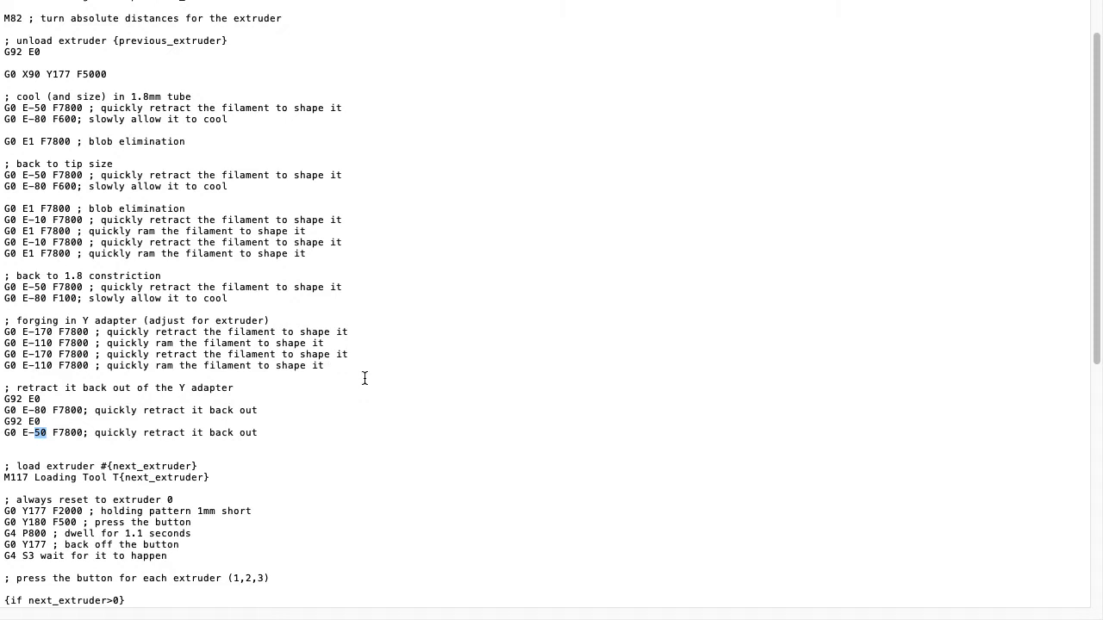
scroll(365, 377, "down", 5)
scroll(366, 377, "down", 3)
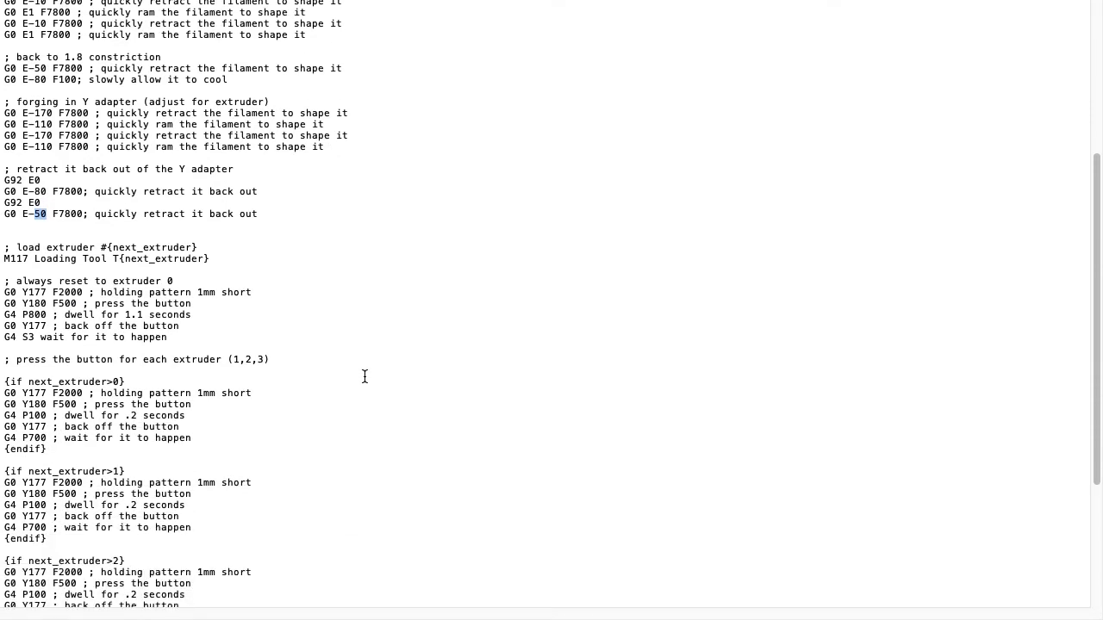
Examine the load extruder comment with its M117 loading message and the full block that always resets to extruder 0
left_click_drag(250, 214, 51, 266)
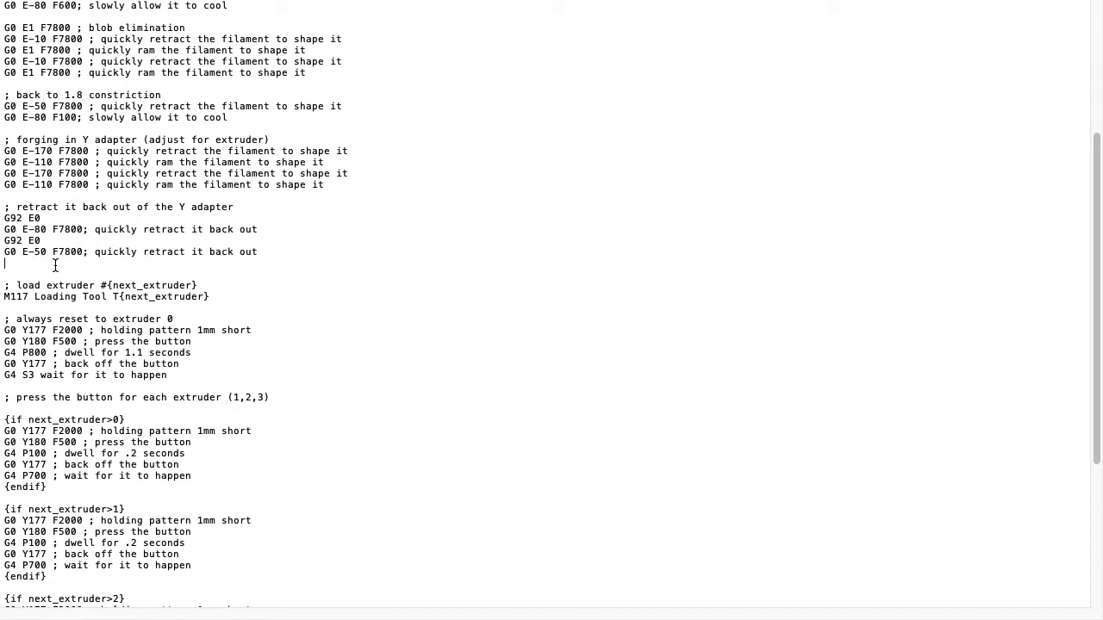
left_click_drag(213, 296, 2, 281)
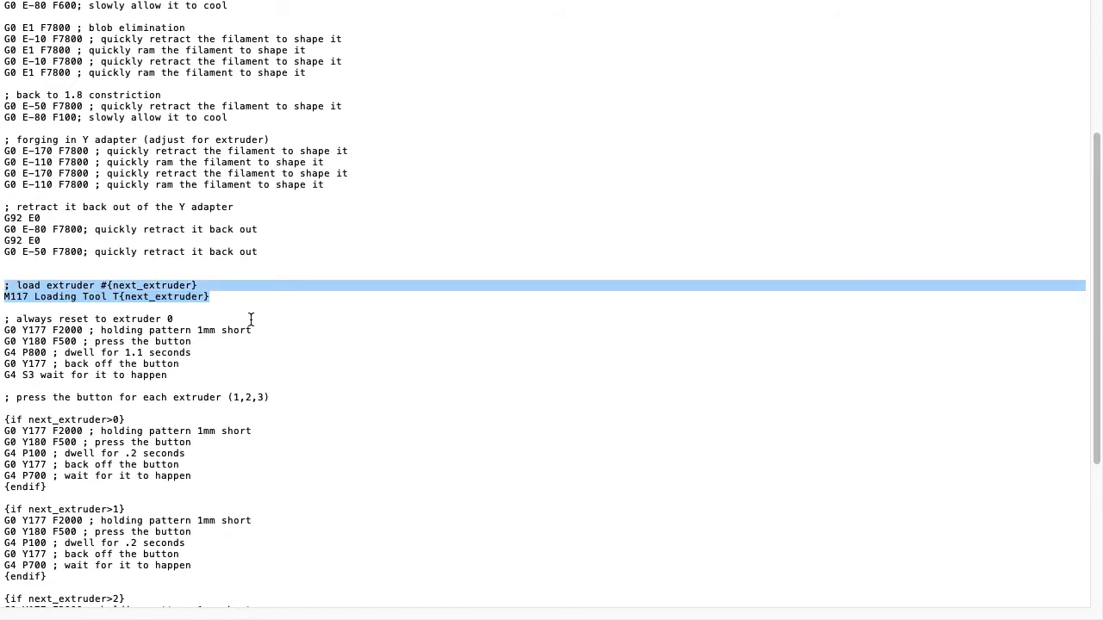
scroll(249, 317, "down", 1)
left_click_drag(179, 366, 3, 306)
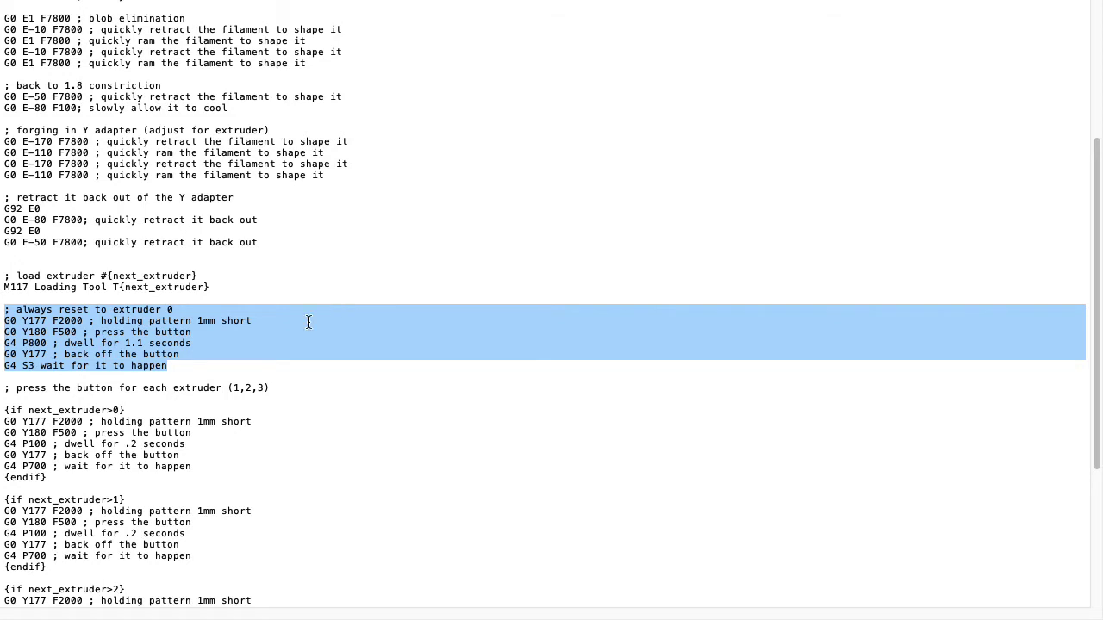
left_click(245, 326)
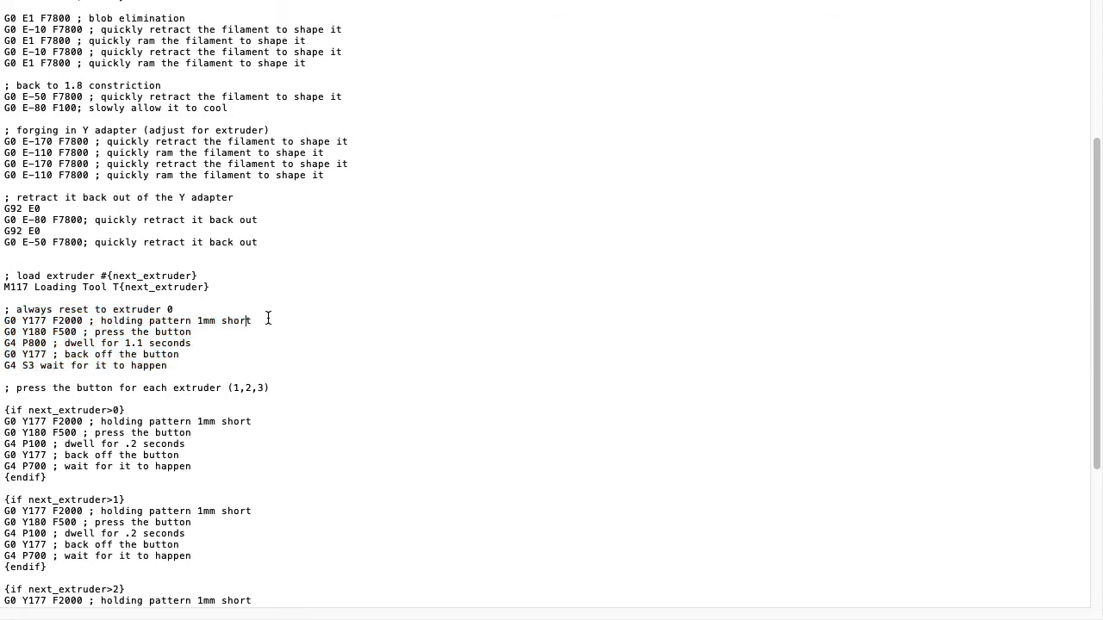
left_click_drag(268, 319, 46, 332)
left_click_drag(179, 369, 4, 320)
scroll(133, 435, "down", 4)
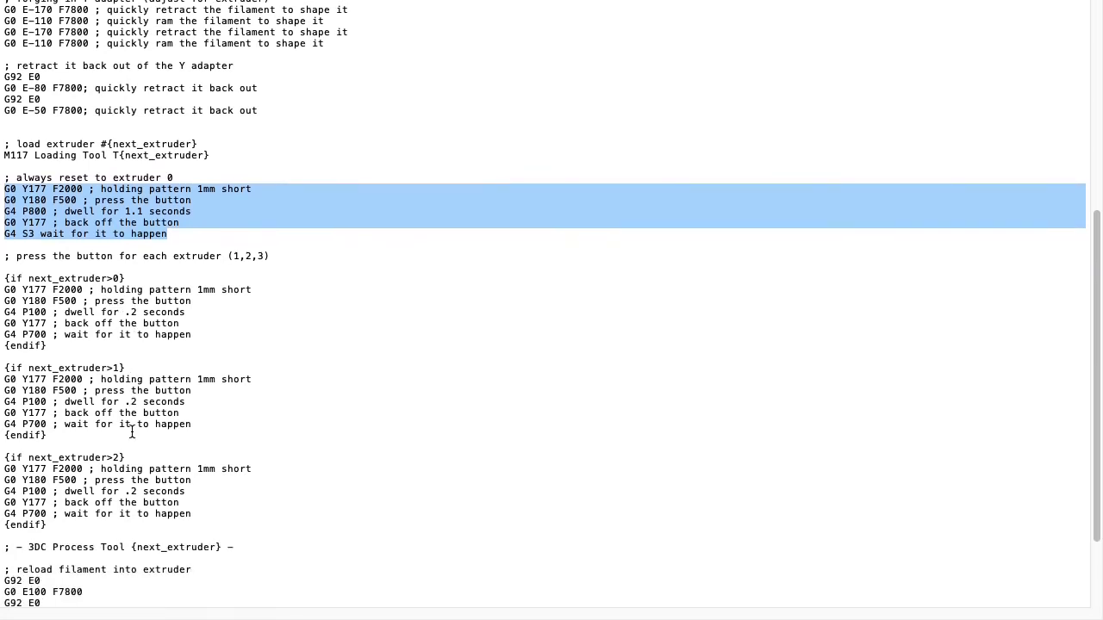
scroll(153, 349, "up", 4)
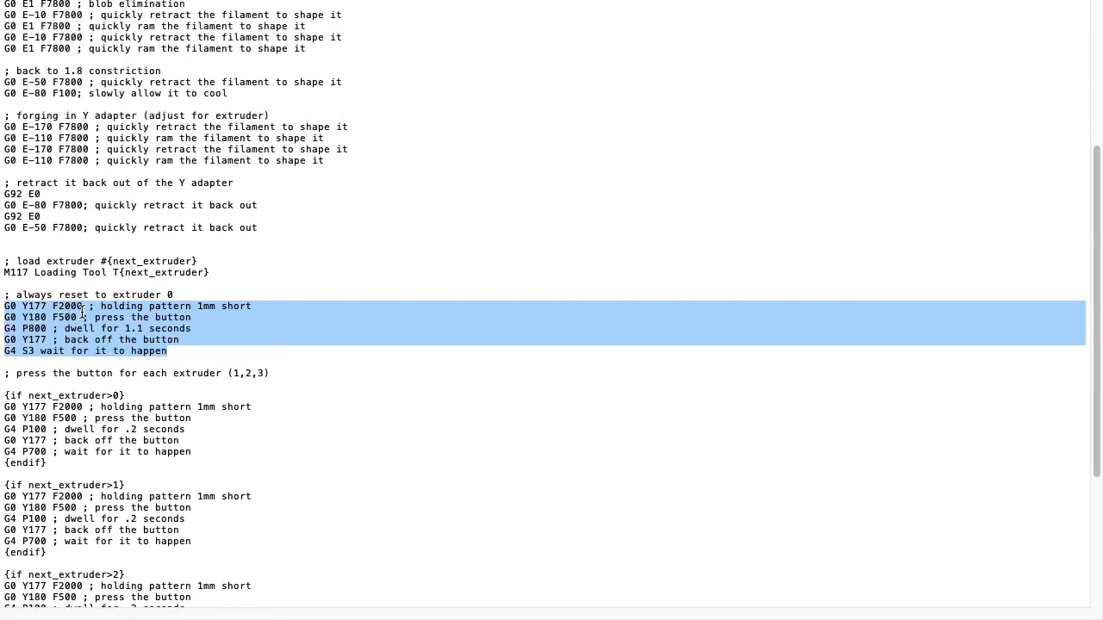
Examine the Y177 F2000 holding move and the Y180 F500 button-press move in the extruder 0 reset block
double_click(39, 307)
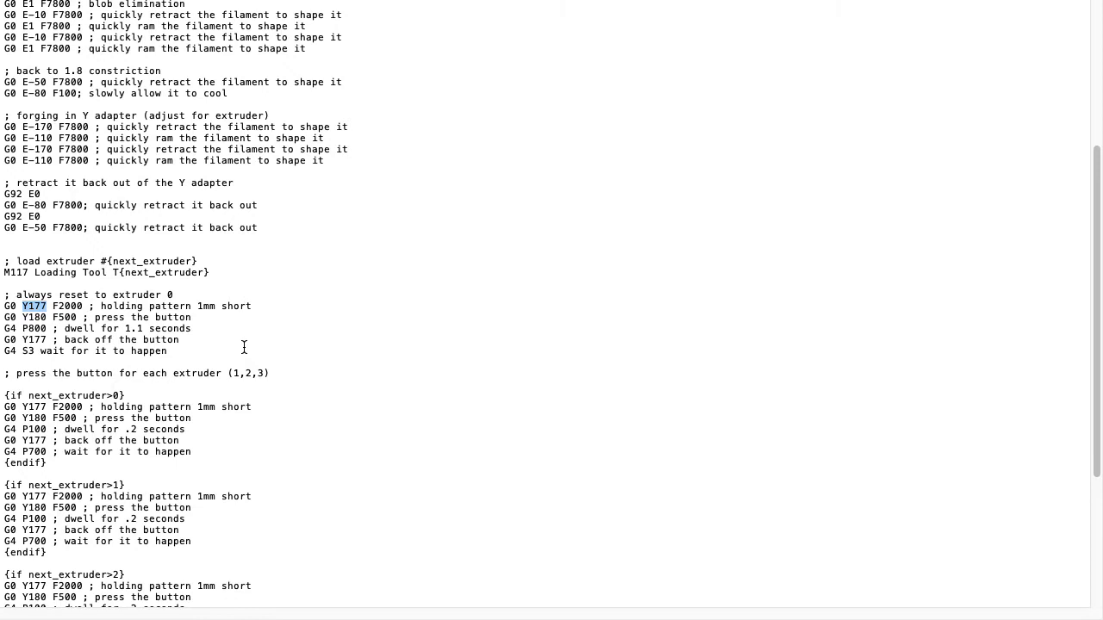
double_click(208, 308)
double_click(74, 306)
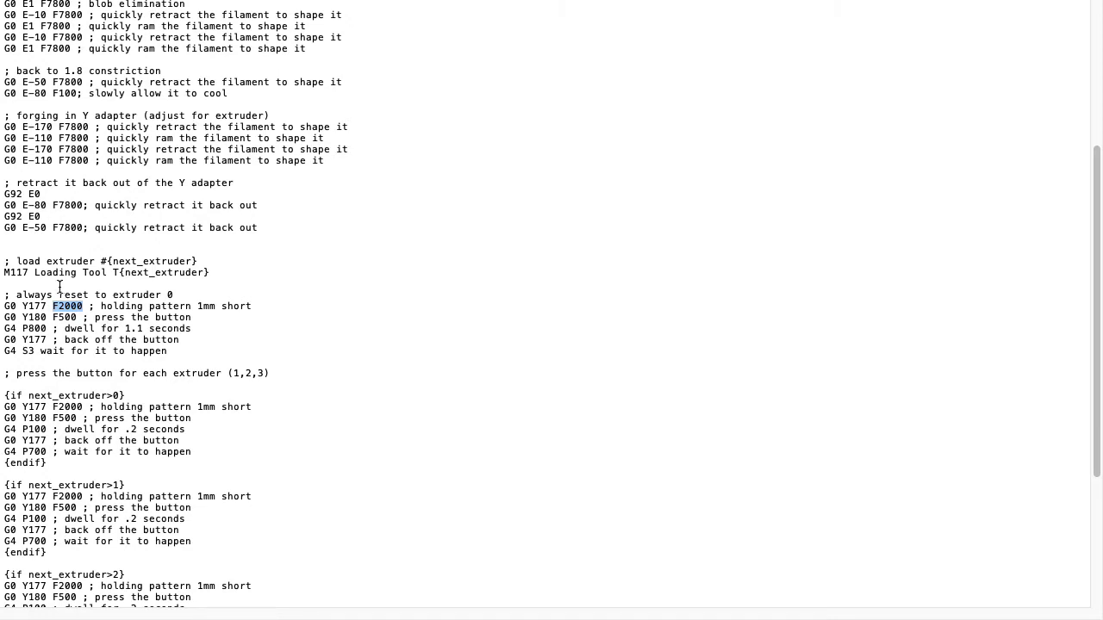
double_click(37, 307)
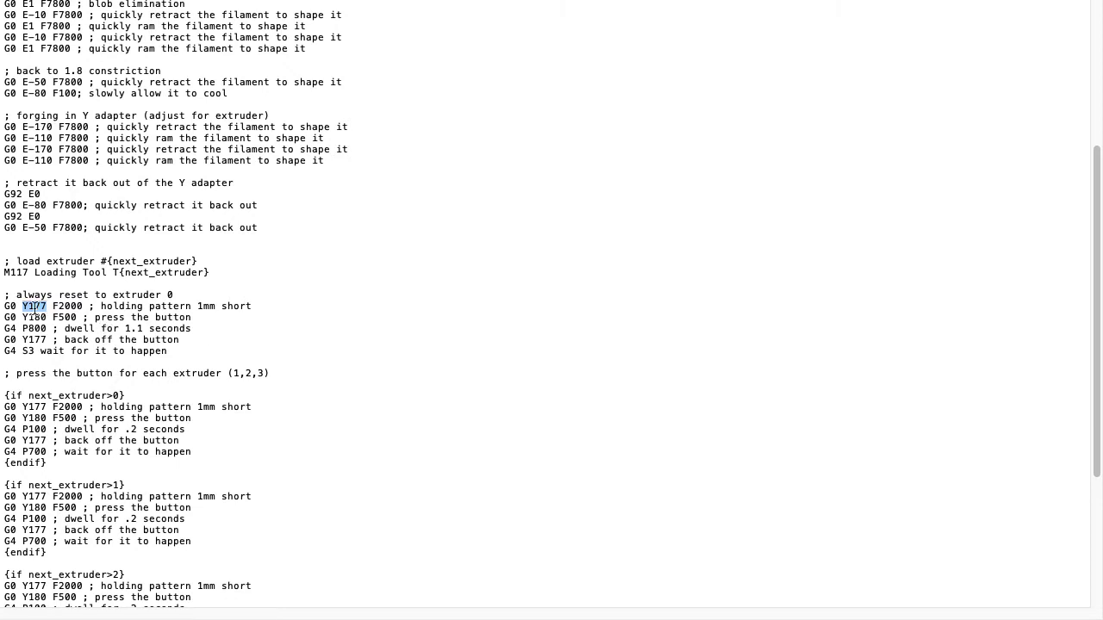
left_click_drag(3, 318, 197, 317)
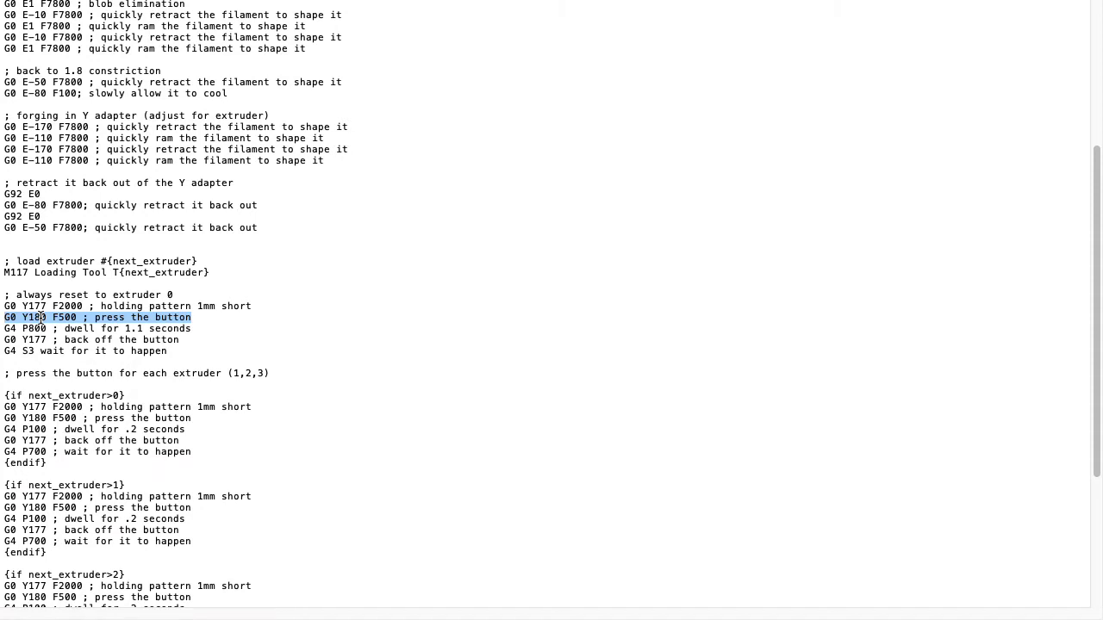
double_click(64, 317)
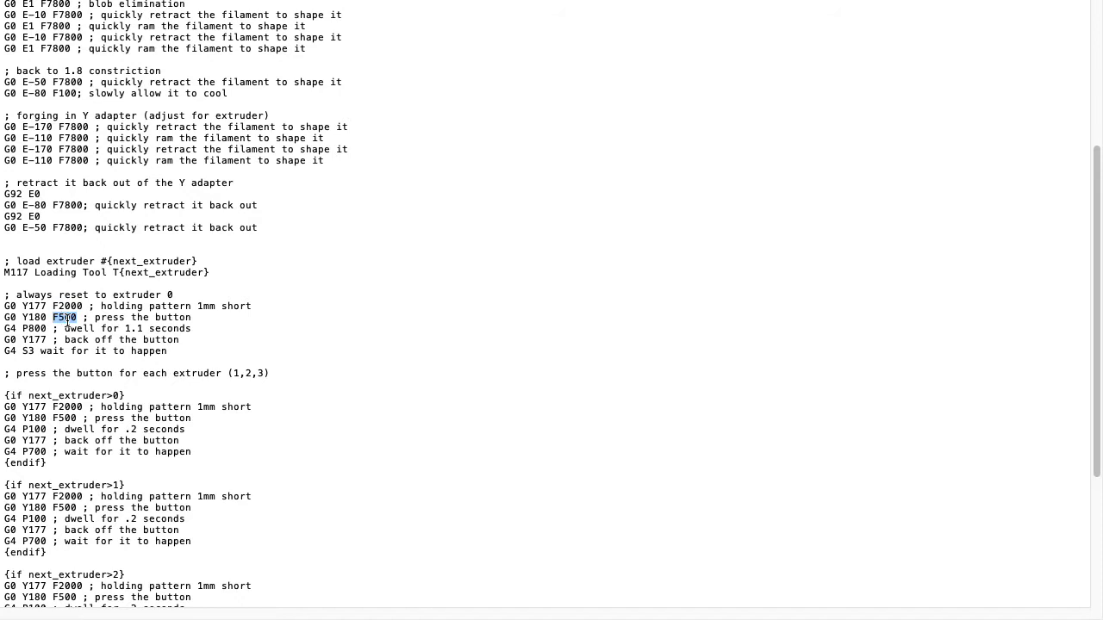
Examine the G4 P800 dwell and its comment, the Y177 back-off move and the F500 press speed in the reset block
left_click_drag(3, 329, 194, 331)
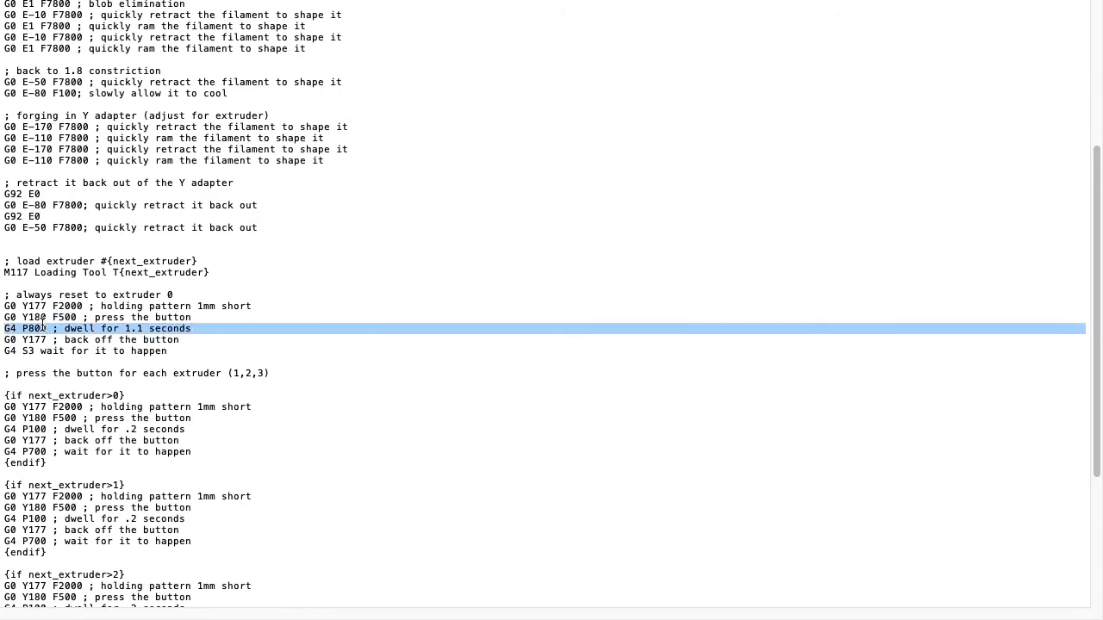
double_click(10, 329)
double_click(30, 328)
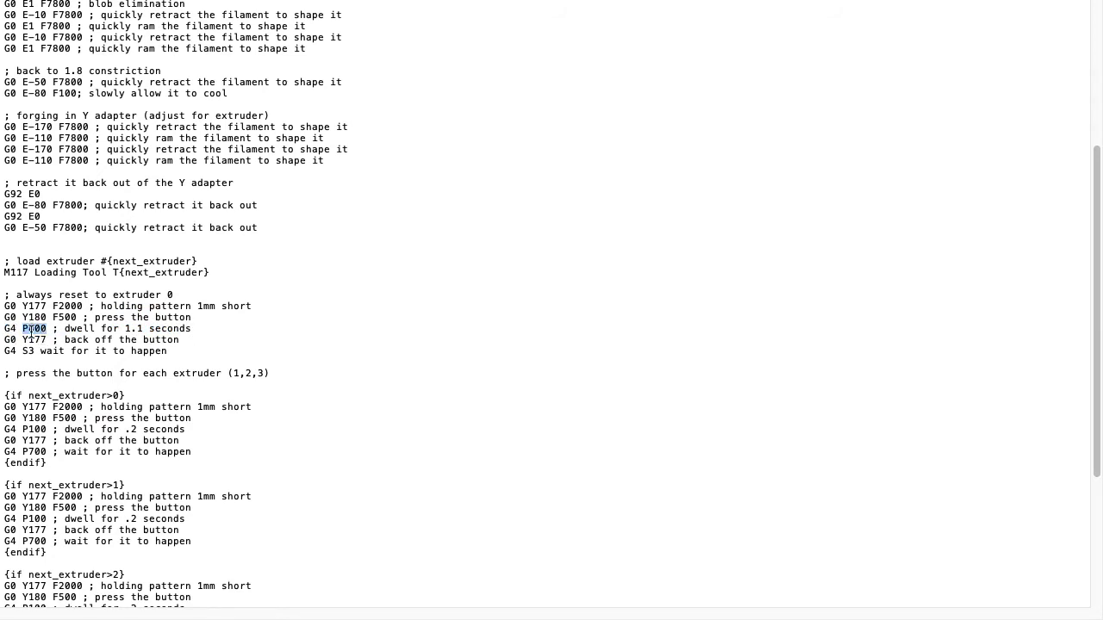
left_click_drag(2, 340, 48, 340)
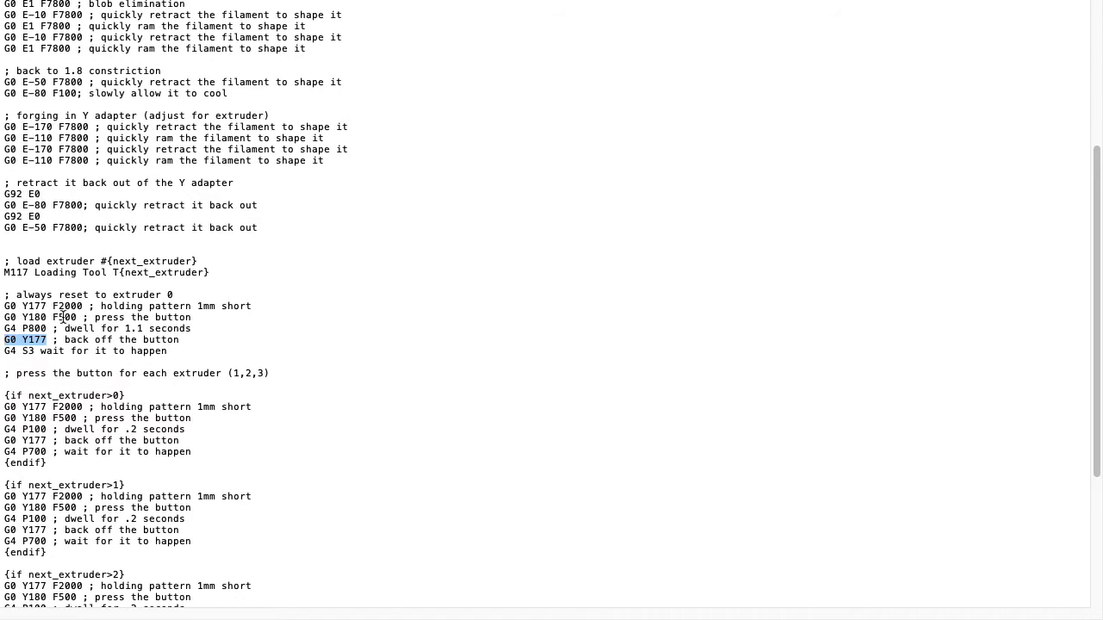
double_click(69, 317)
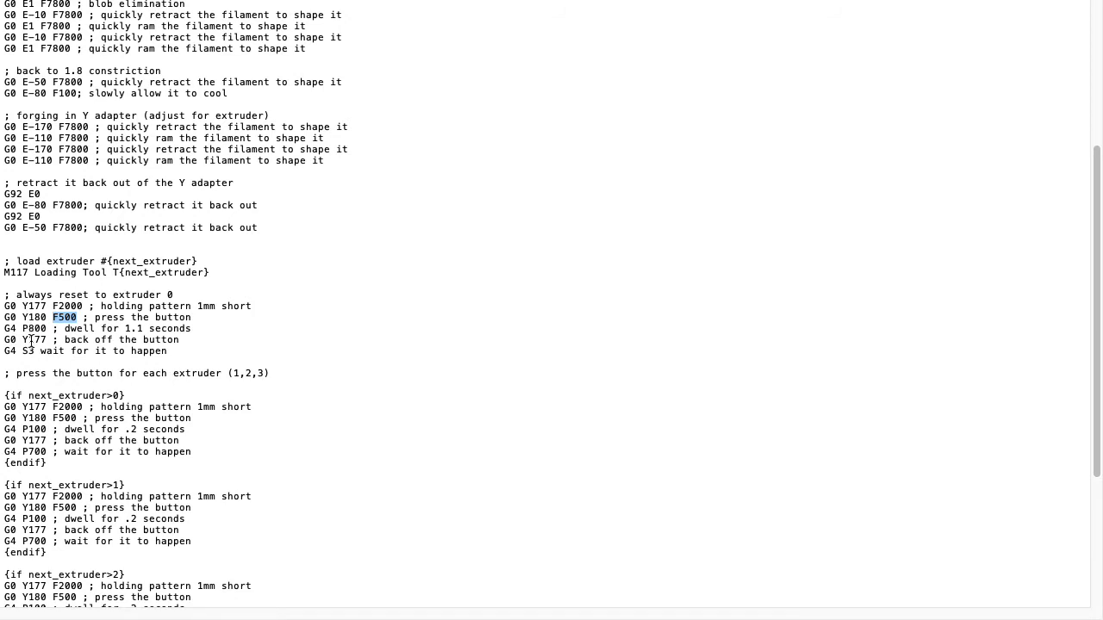
left_click_drag(64, 328, 194, 328)
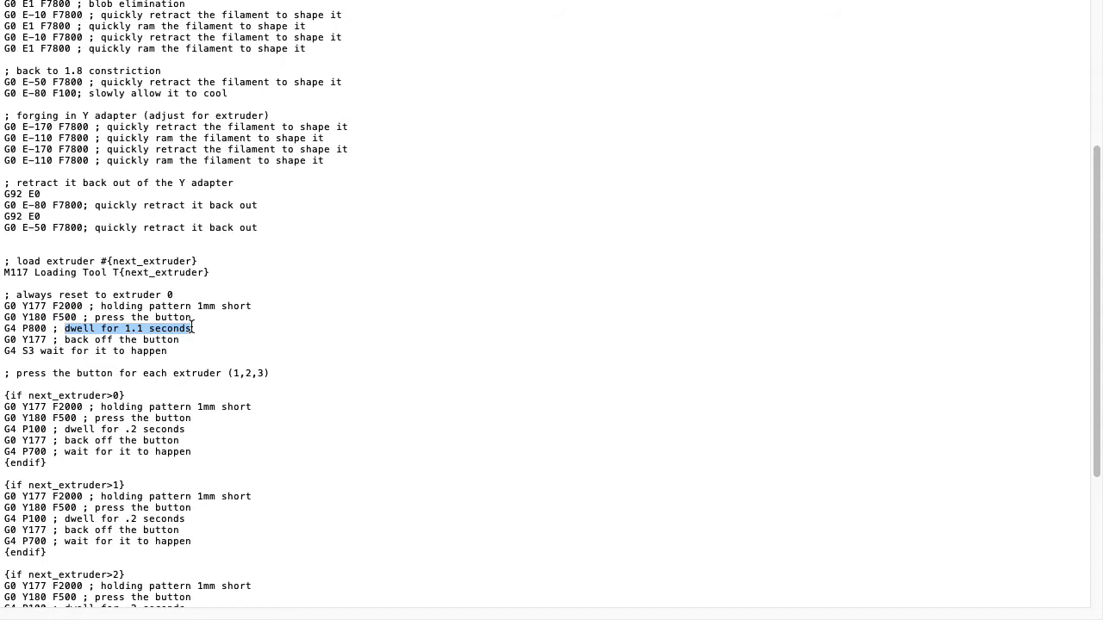
left_click(40, 323)
double_click(39, 325)
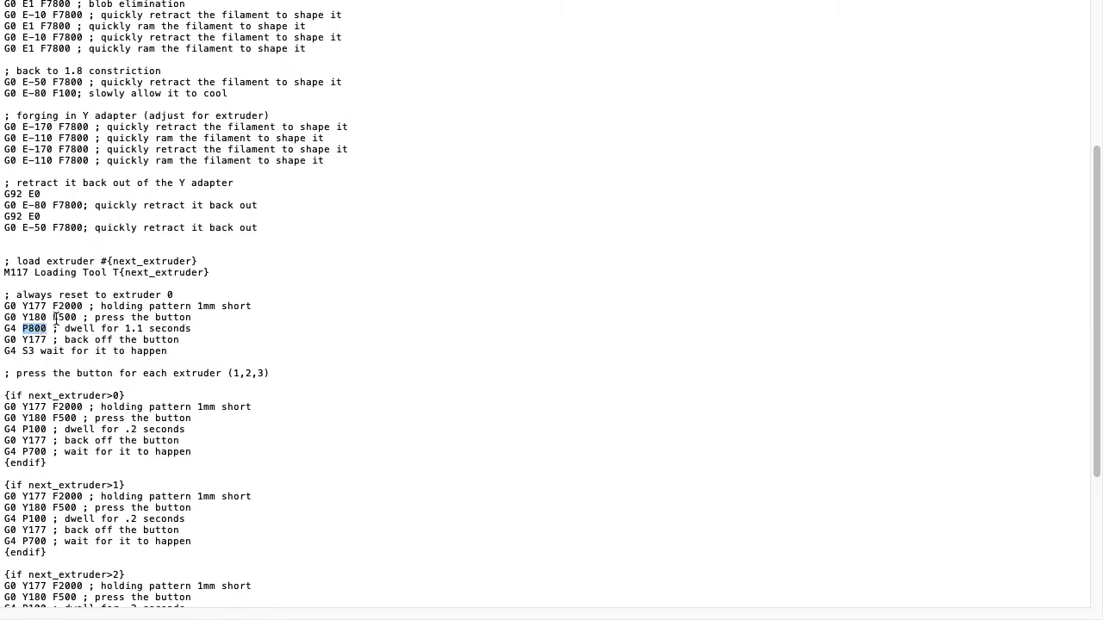
Compare the Y180 press and Y177 back-off positions, and check the P800 dwell against its 1.1 seconds comment
double_click(31, 317)
double_click(32, 340)
double_click(33, 317)
double_click(38, 328)
left_click_drag(173, 295, 143, 328)
left_click(209, 327)
left_click_drag(125, 328, 144, 328)
double_click(43, 328)
double_click(35, 328)
double_click(129, 328)
left_click_drag(183, 340, 2, 304)
Insert a semicolon after G4 S3 in the extruder 0 reset block so "wait for it to happen" becomes a comment
left_click_drag(179, 351, 2, 351)
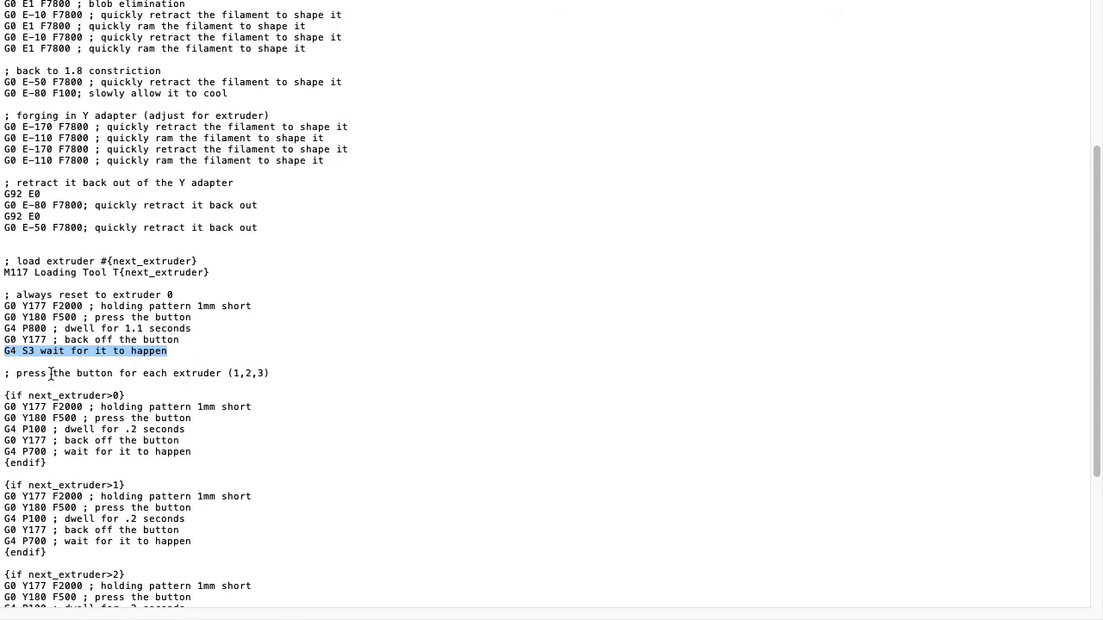
left_click(39, 351)
type(";")
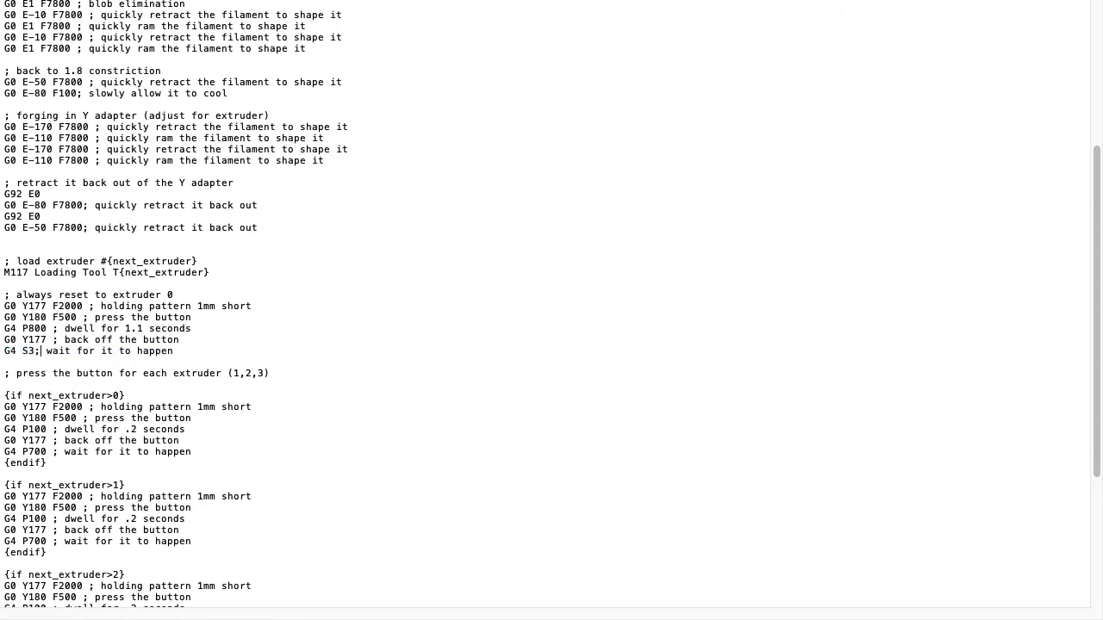
Compare the S3 wait with the P800 dwell, and review the complete extruder 0 reset block
double_click(27, 350)
left_click(25, 329)
double_click(33, 328)
left_click_drag(1, 351, 185, 354)
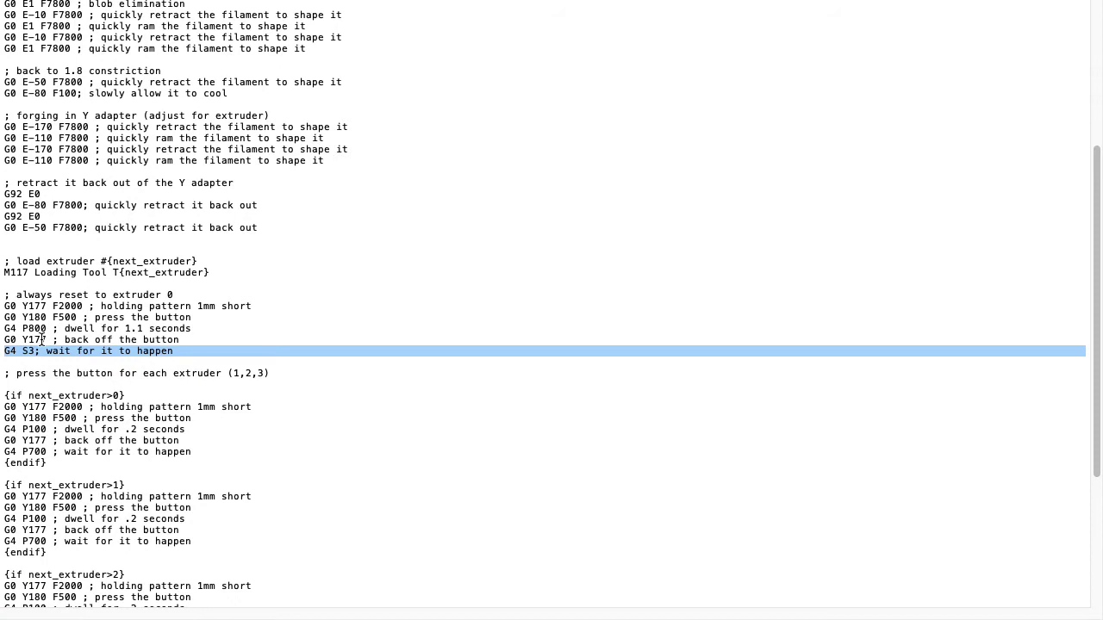
double_click(9, 350)
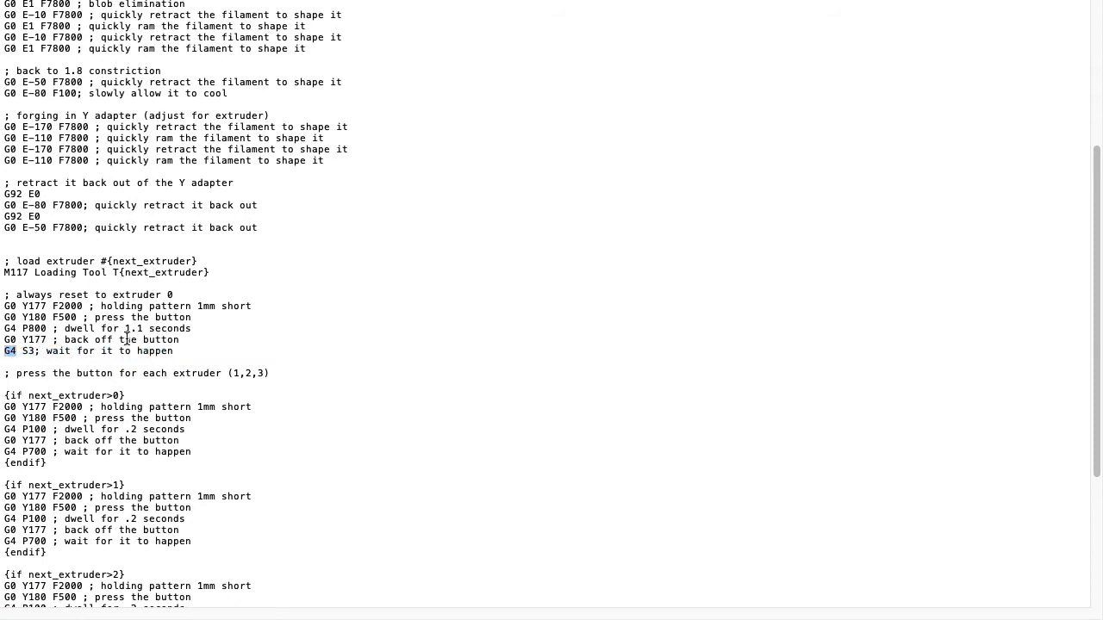
left_click_drag(180, 343, 2, 295)
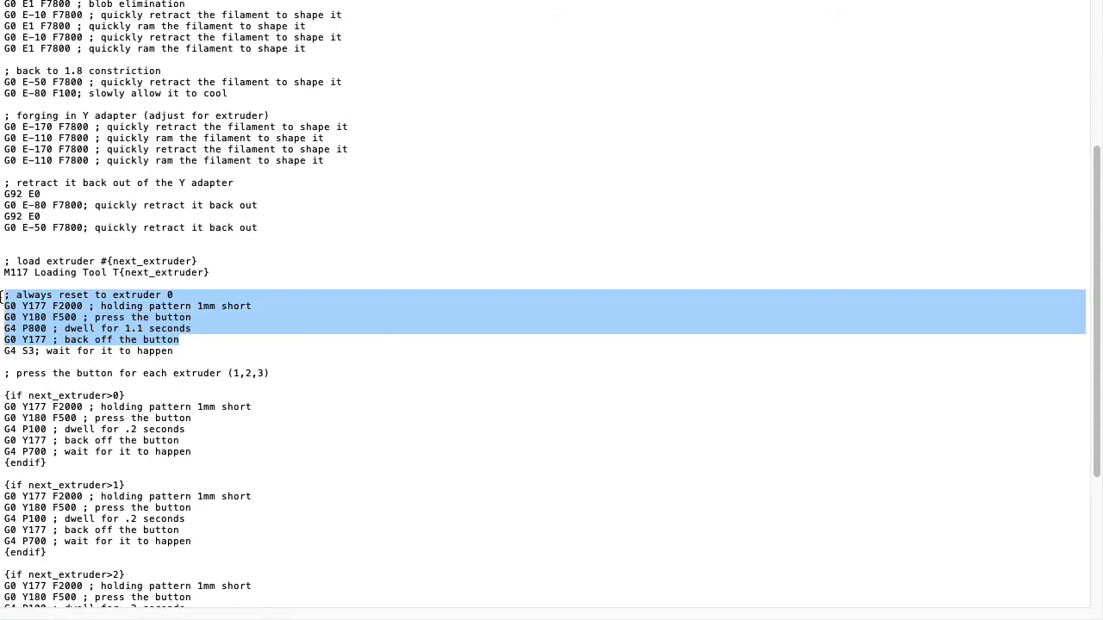
scroll(322, 345, "down", 5)
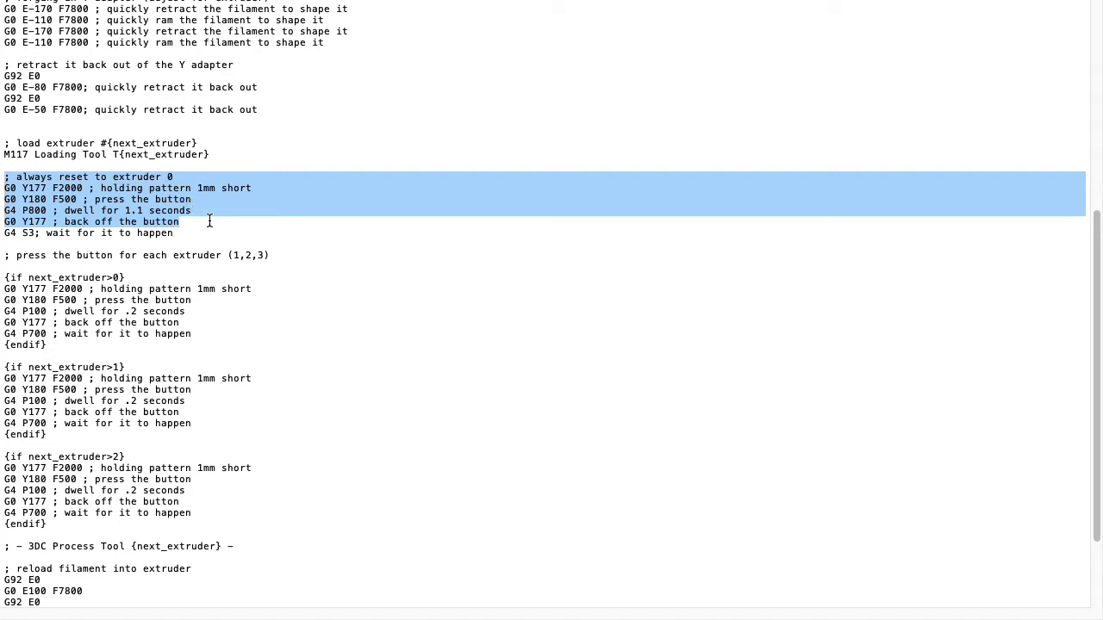
left_click_drag(191, 234, 2, 173)
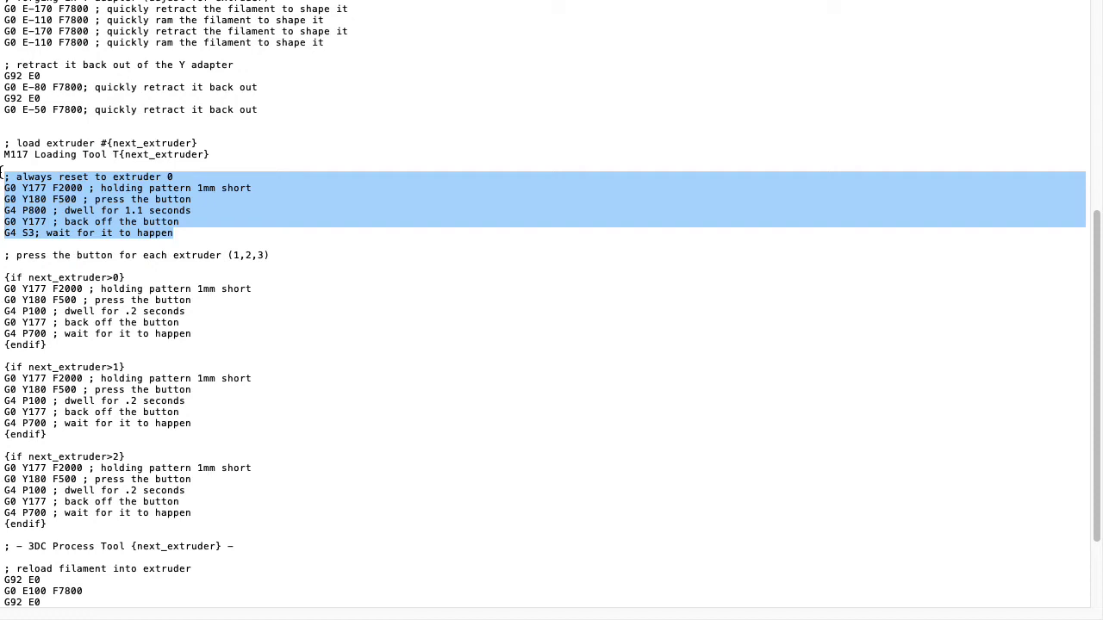
Review the extruder 0 reset block, the next_extruder>0 condition and the three conditional button-press blocks
left_click_drag(179, 232, 3, 181)
left_click_drag(48, 344, 5, 277)
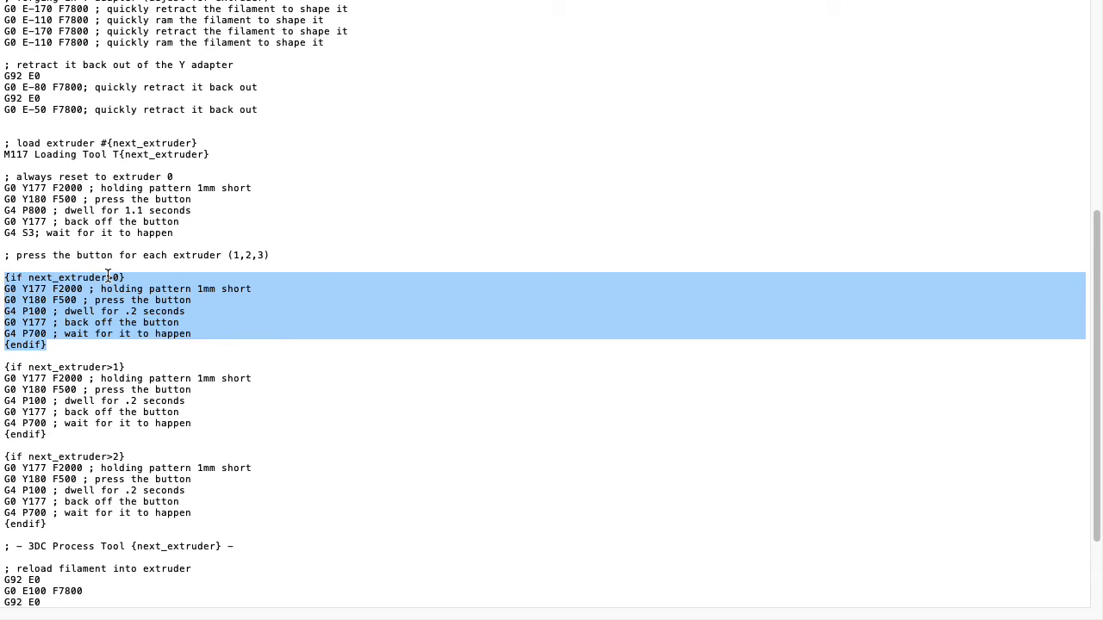
left_click(70, 345)
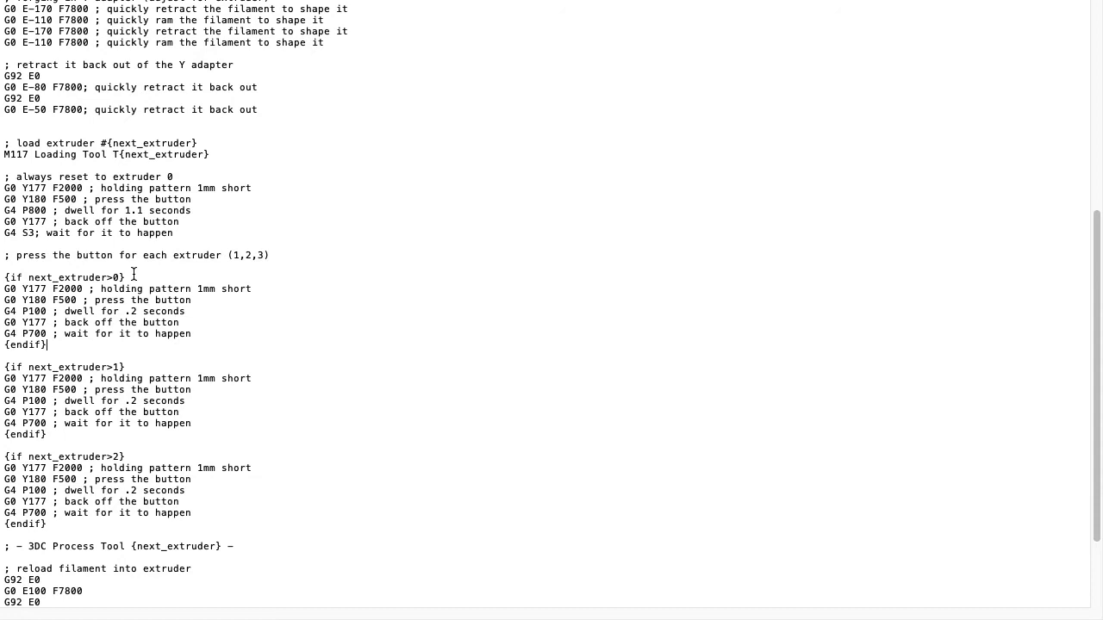
left_click_drag(125, 277, 5, 278)
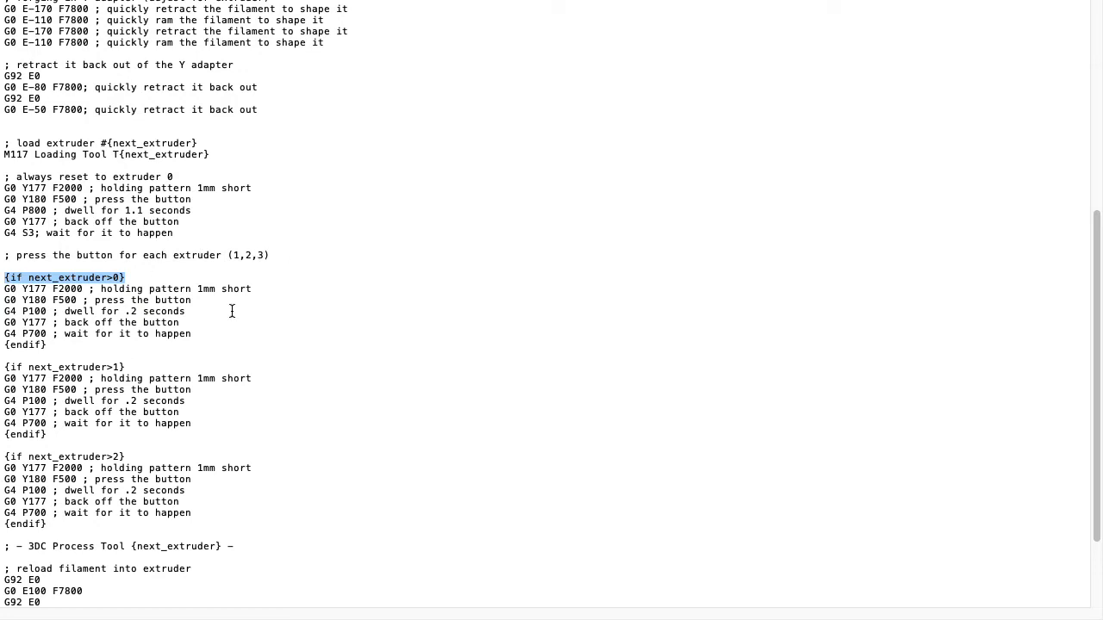
left_click_drag(60, 528, 2, 276)
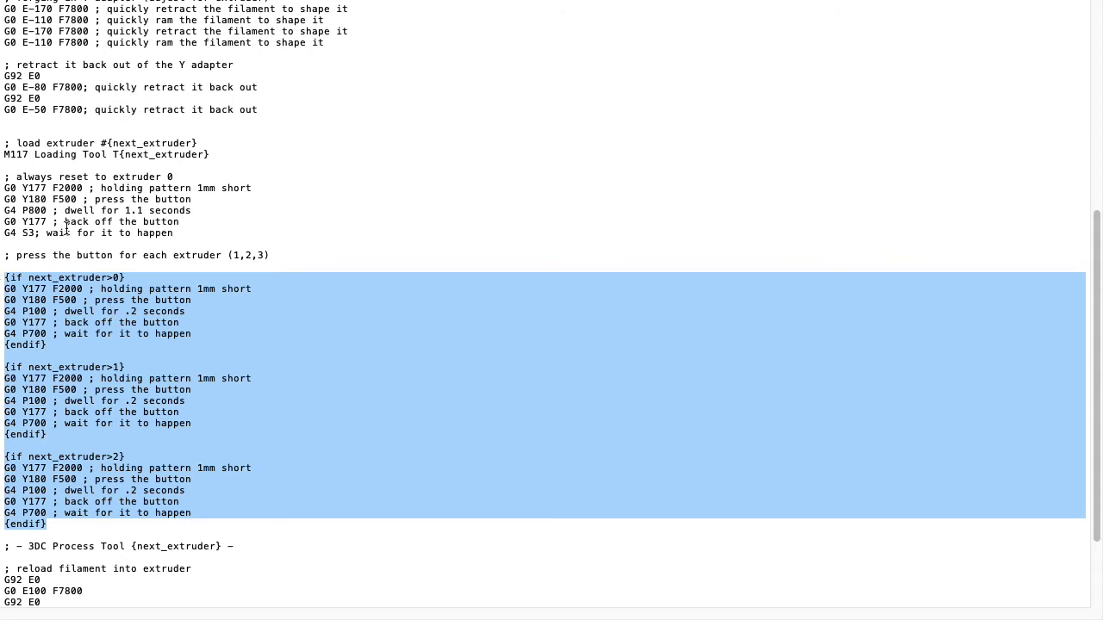
Compare the reset block's 1.1 seconds dwell comment with the .2 seconds dwell comment in the next_extruder>0 block
left_click_drag(197, 211, 65, 211)
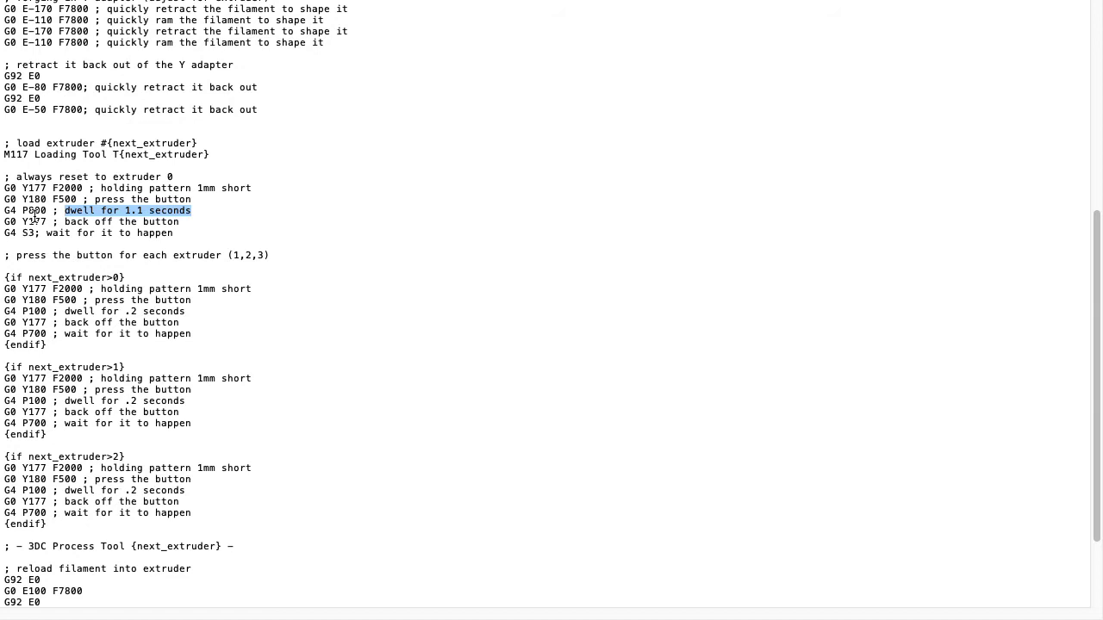
left_click_drag(173, 178, 112, 177)
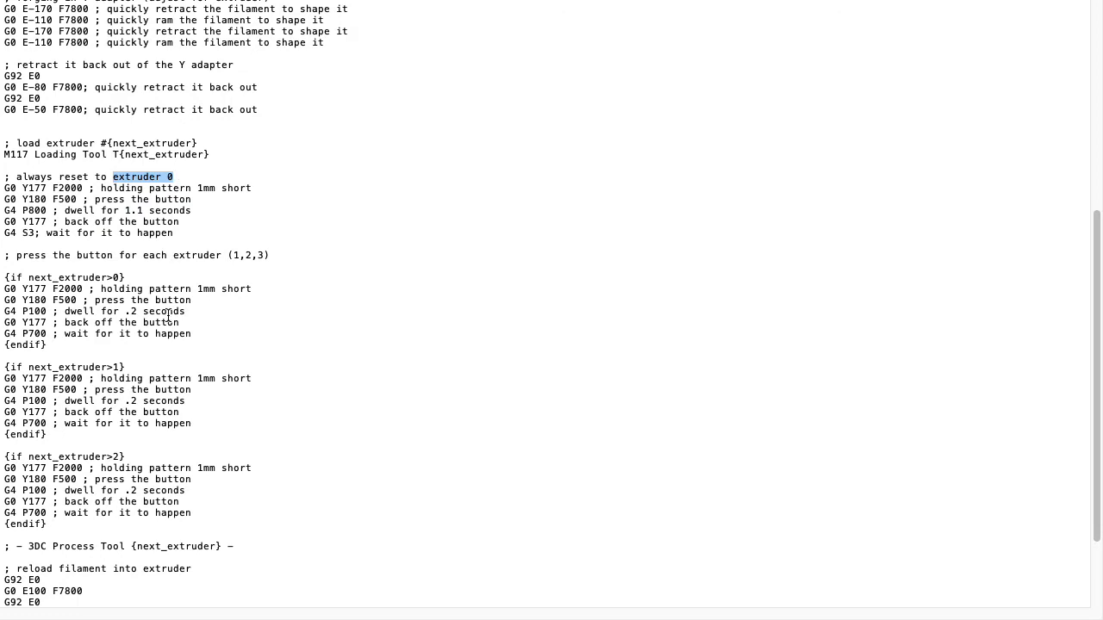
left_click_drag(125, 311, 138, 311)
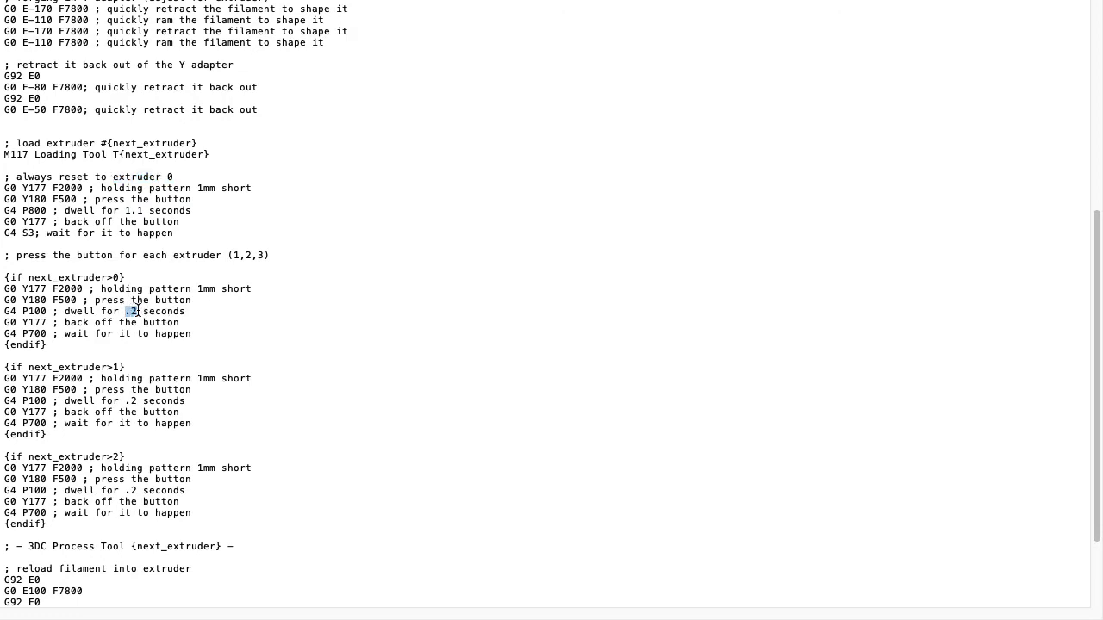
left_click(190, 312)
Compare the P800 and P100 dwells, and examine the press and back-off moves in the next_extruder>0 block
double_click(68, 299)
left_click_drag(47, 210, 23, 210)
left_click_drag(47, 311, 24, 311)
double_click(35, 291)
double_click(35, 311)
left_click_drag(180, 322, 2, 289)
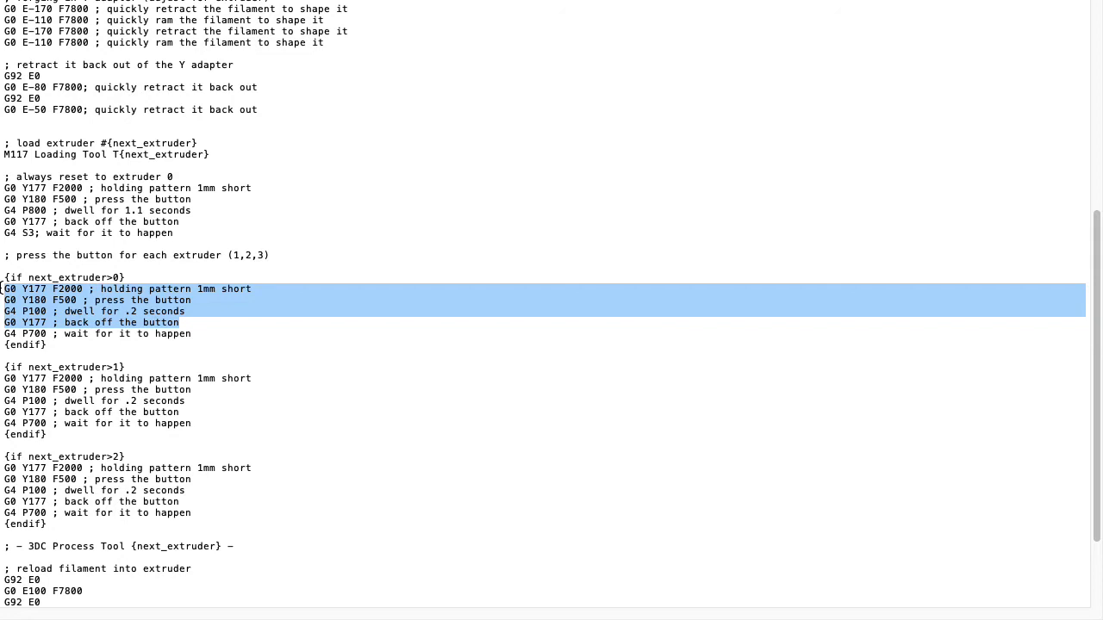
Compare the G4 P700 wait in the next_extruder>0 block with the G4 S3 wait after the extruder 0 reset
left_click_drag(193, 334, 2, 333)
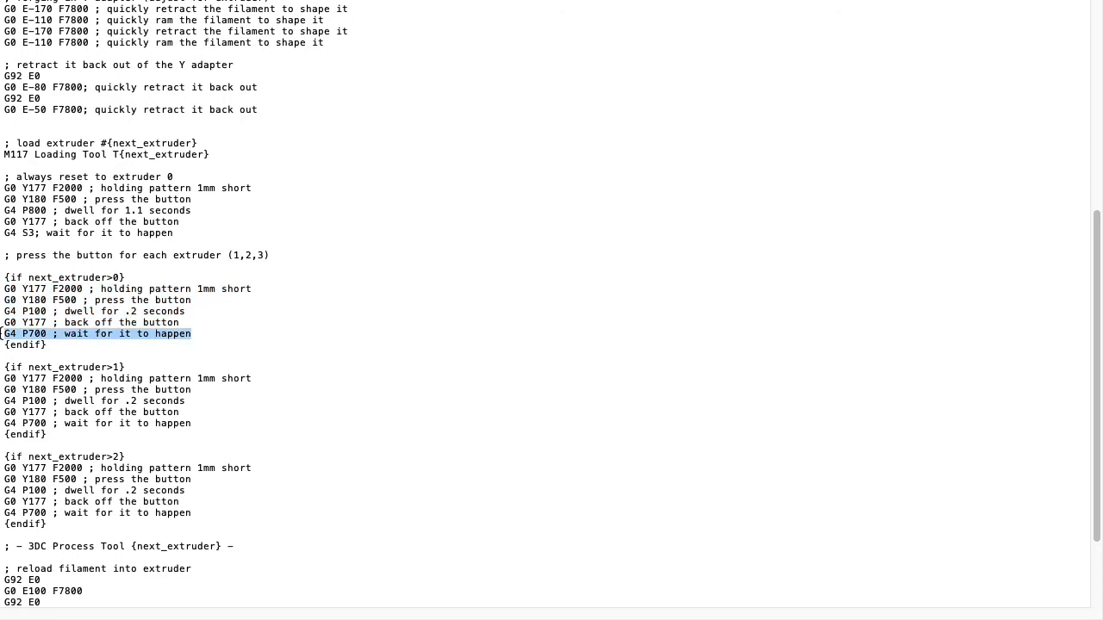
left_click_drag(188, 234, 3, 234)
double_click(165, 155)
left_click_drag(173, 177, 114, 178)
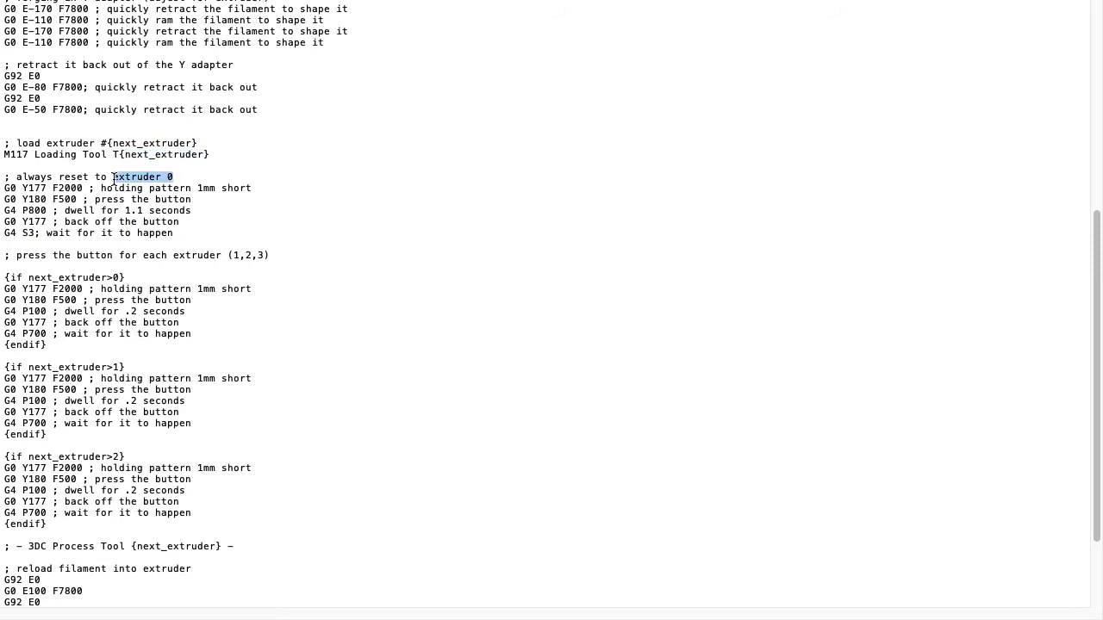
left_click_drag(195, 335, 1, 334)
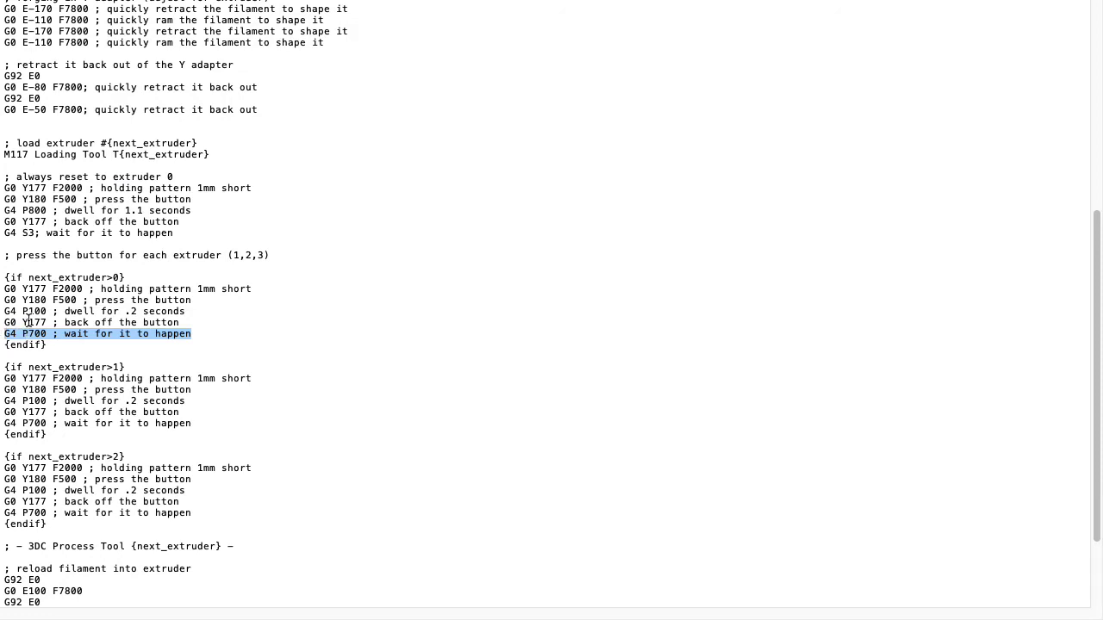
Review the button-press blocks for next_extruder>1 and next_extruder>2
scroll(51, 340, "down", 3)
left_click_drag(48, 373, 3, 304)
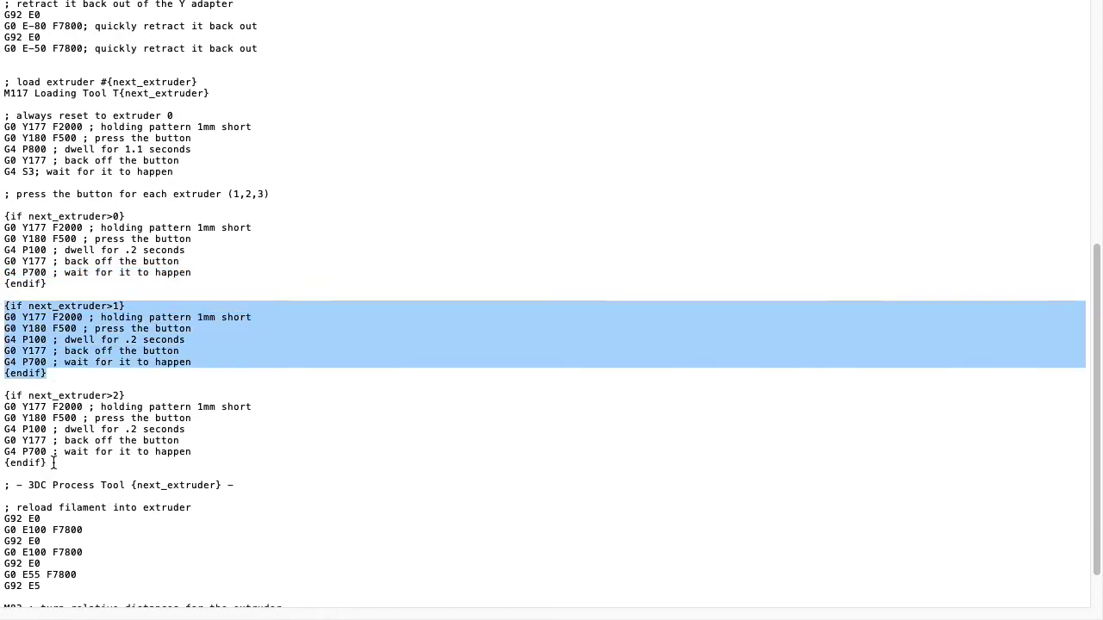
left_click_drag(53, 463, 3, 393)
scroll(329, 292, "down", 1)
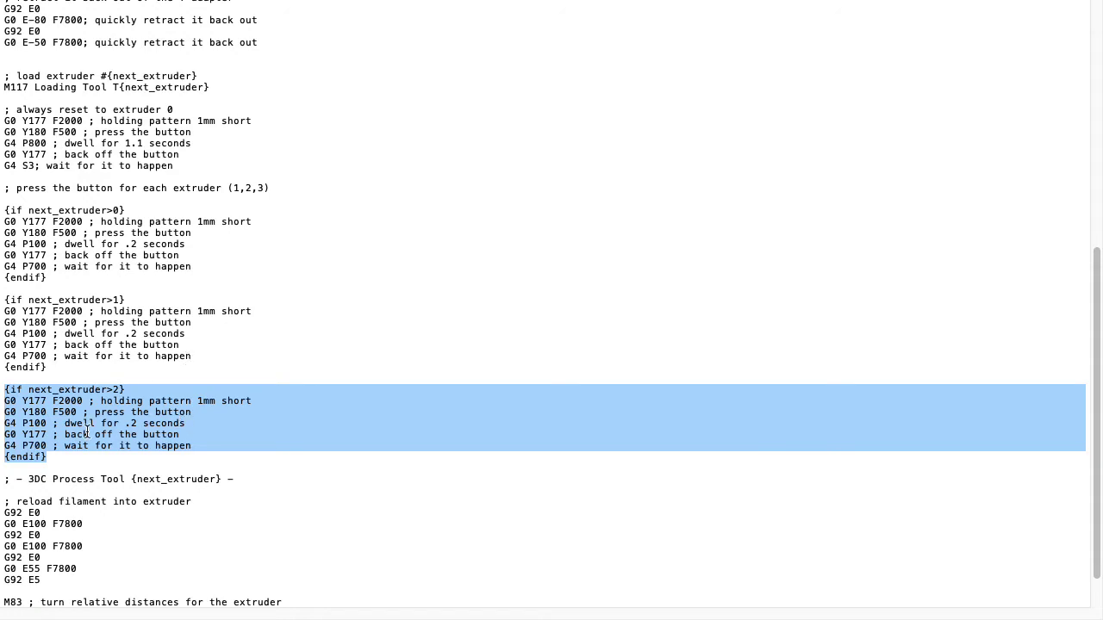
scroll(81, 460, "down", 3)
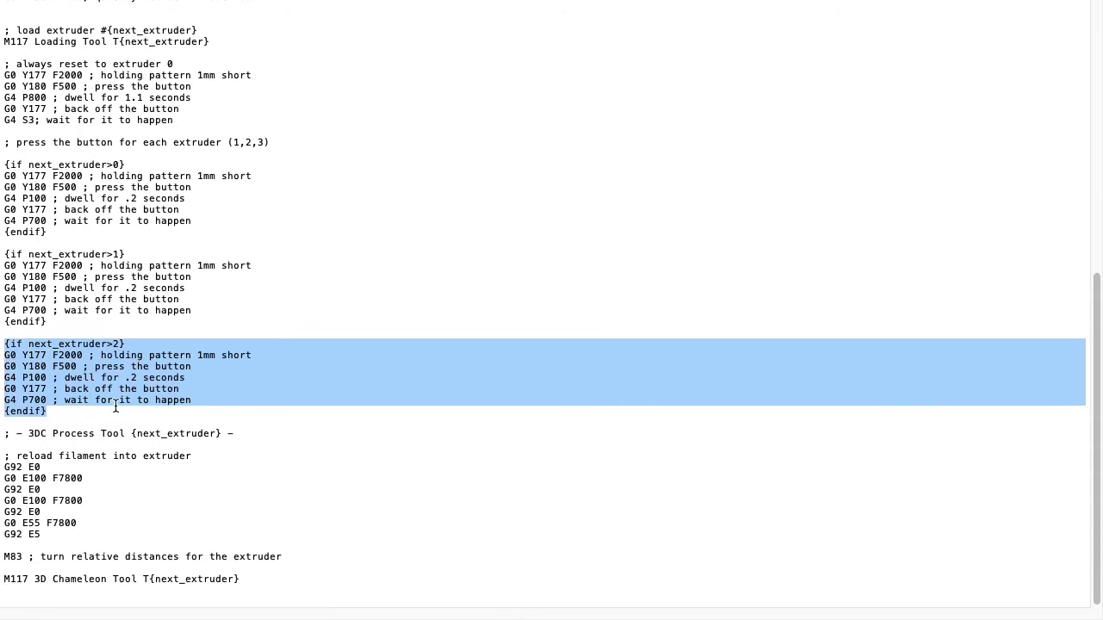
Examine the 3DC Process Tool comment line and its next_extruder placeholder
left_click_drag(233, 434, 4, 434)
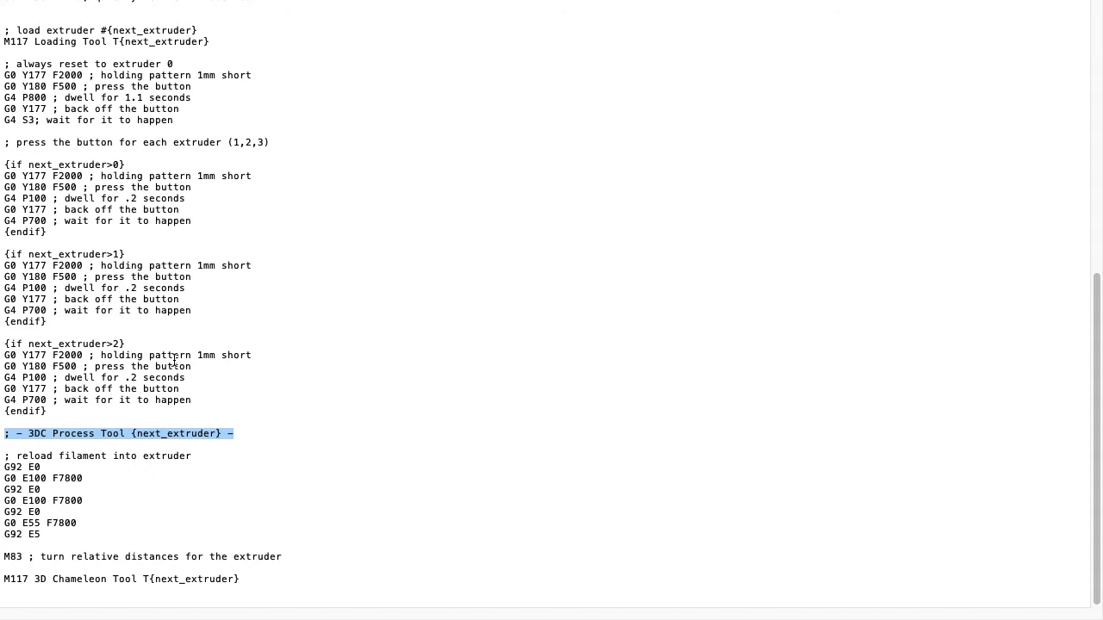
double_click(188, 433)
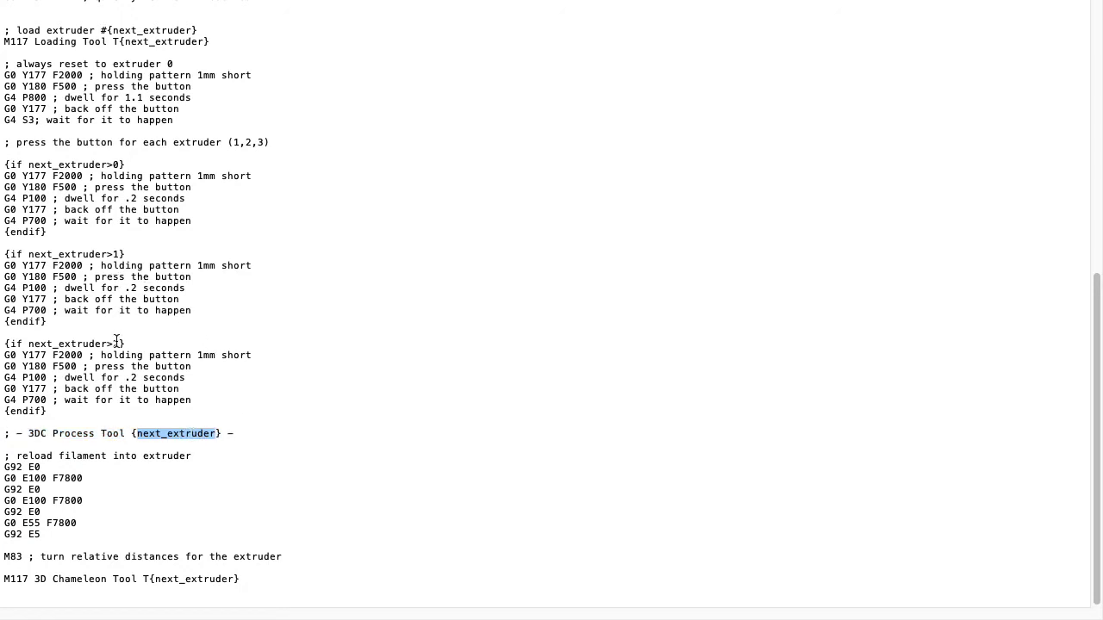
triple_click(250, 430)
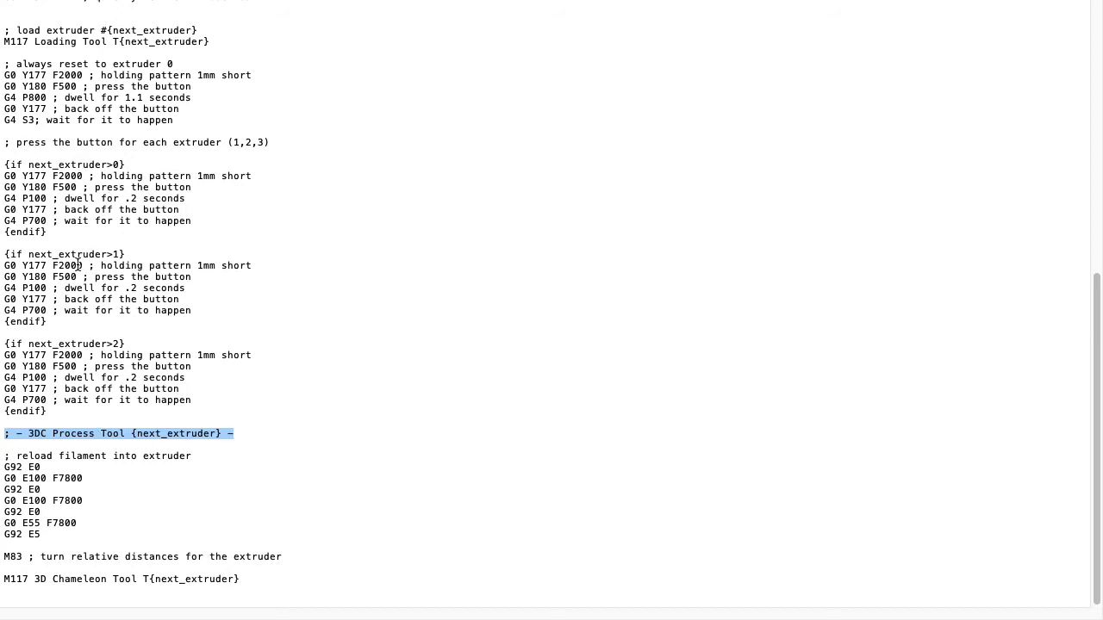
left_click_drag(244, 433, 1, 433)
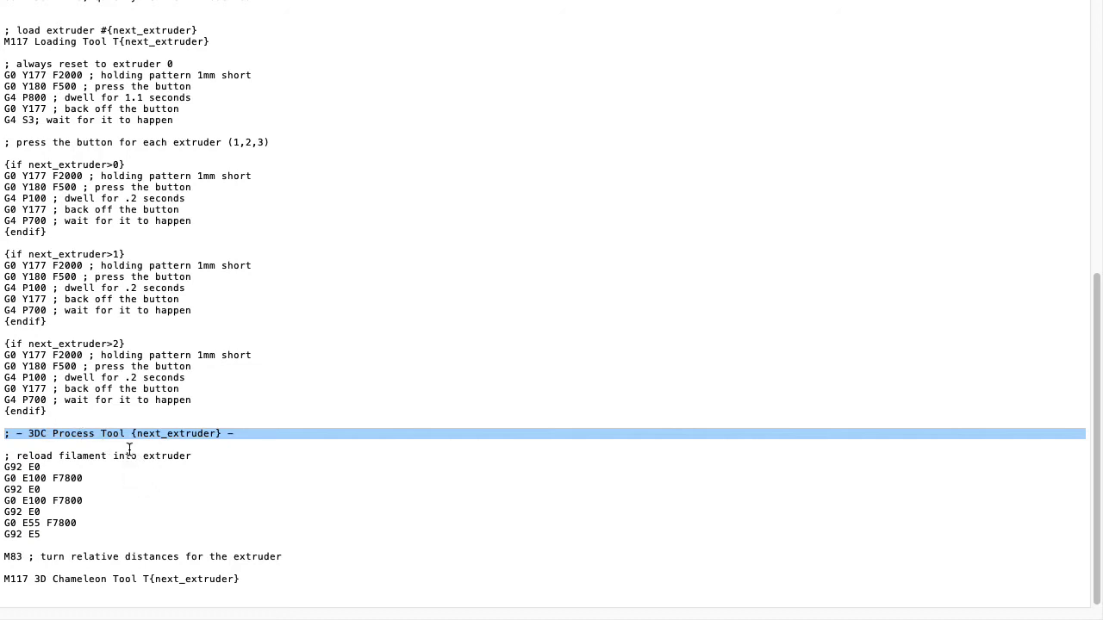
Check where the 3DC Process Tool comment sits between the button-press blocks and the E100 reload moves
double_click(28, 480)
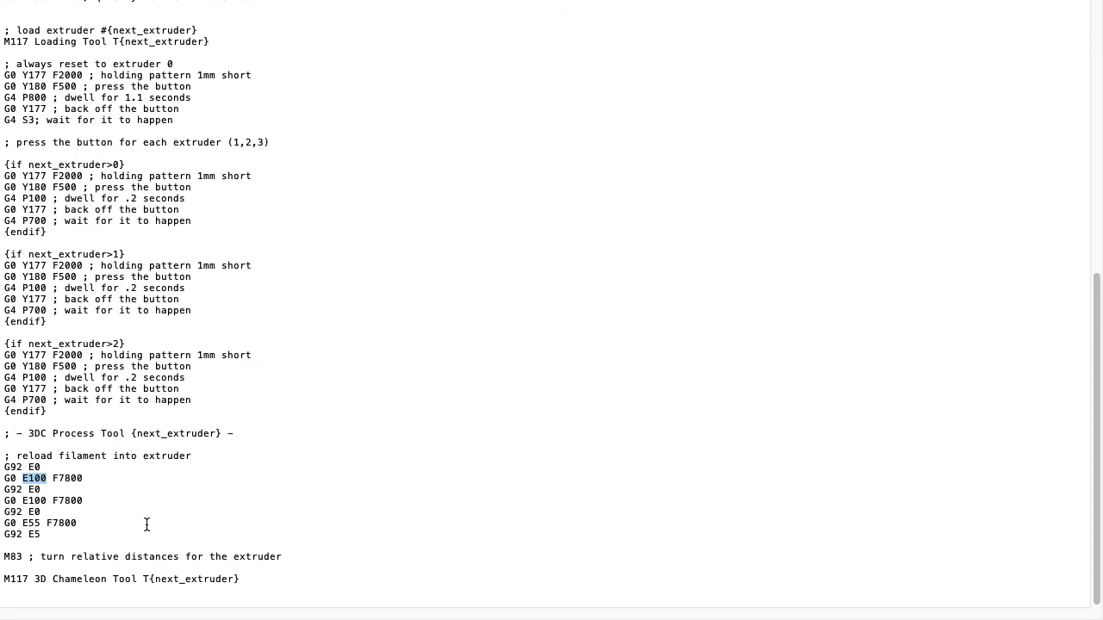
left_click(143, 513)
left_click_drag(251, 433, 3, 428)
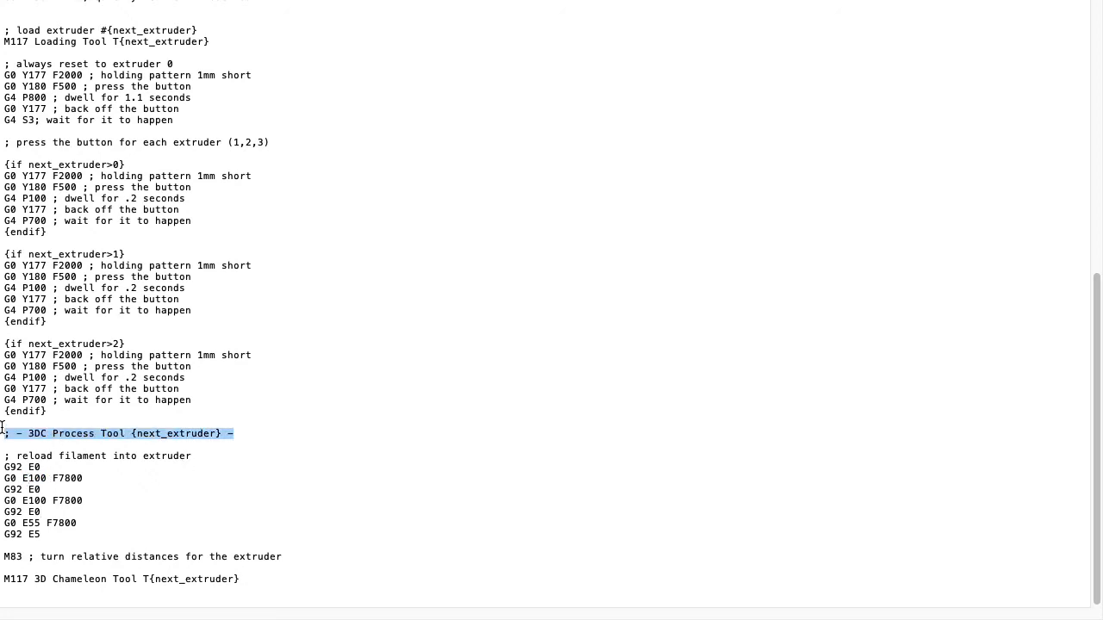
left_click(160, 489)
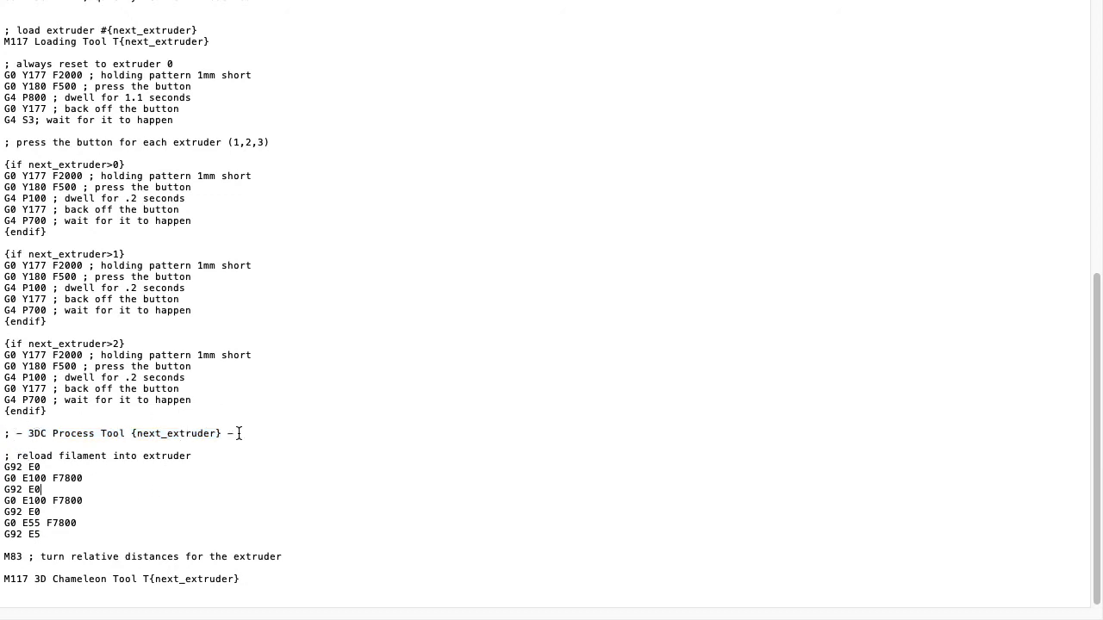
left_click_drag(238, 434, 4, 433)
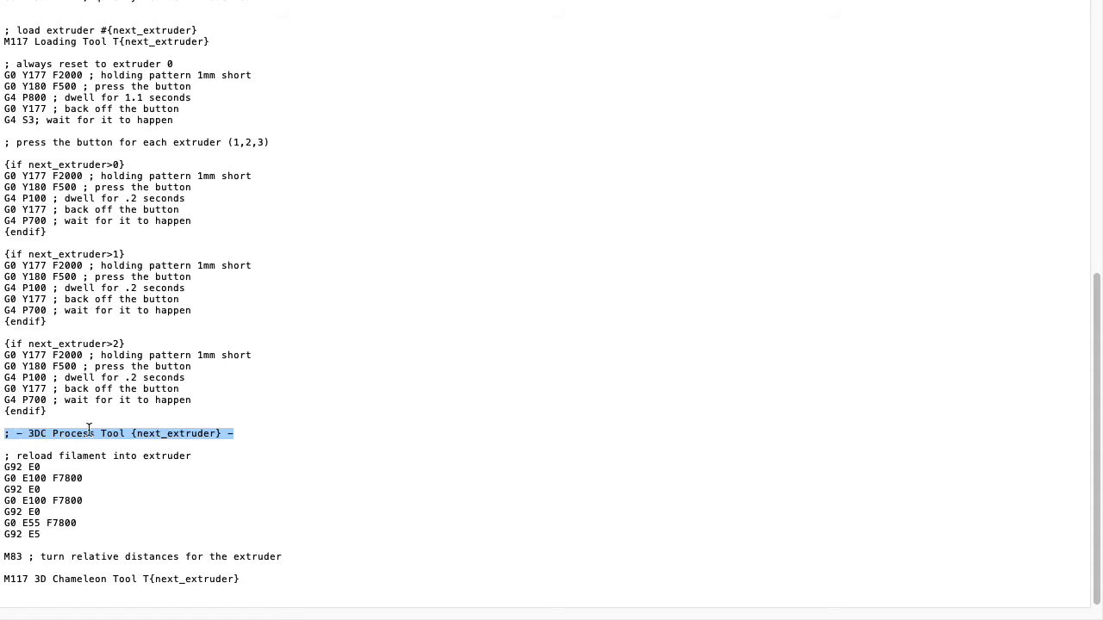
triple_click(247, 435)
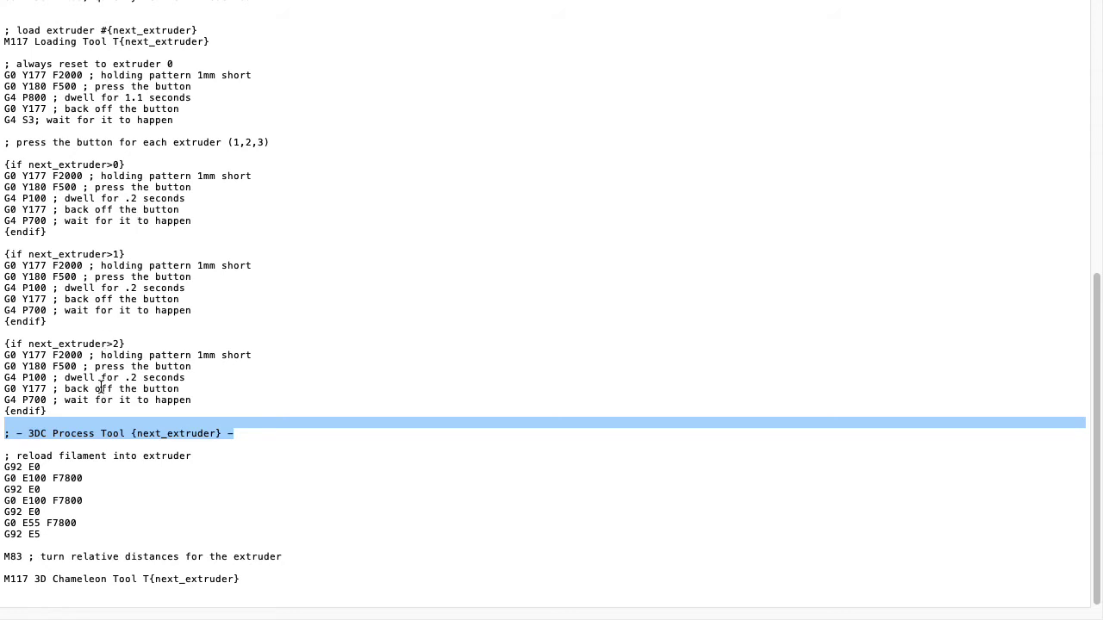
Compare the filament reload block with the unload sequence from the 1.8mm tube cooling through the Y adapter retraction
left_click_drag(7, 454, 94, 534)
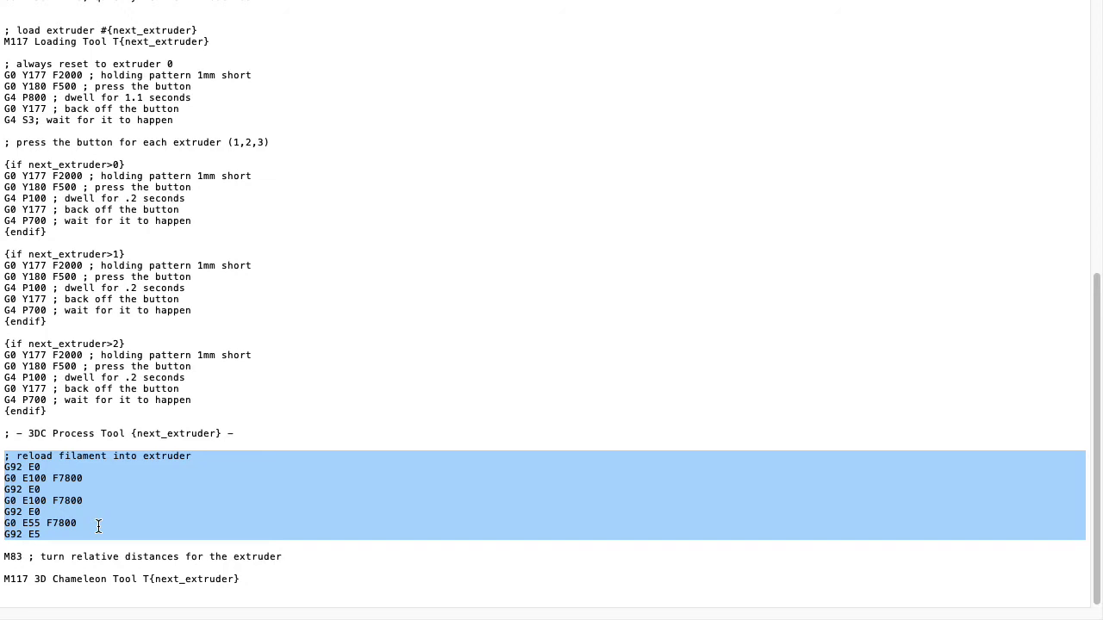
double_click(34, 479)
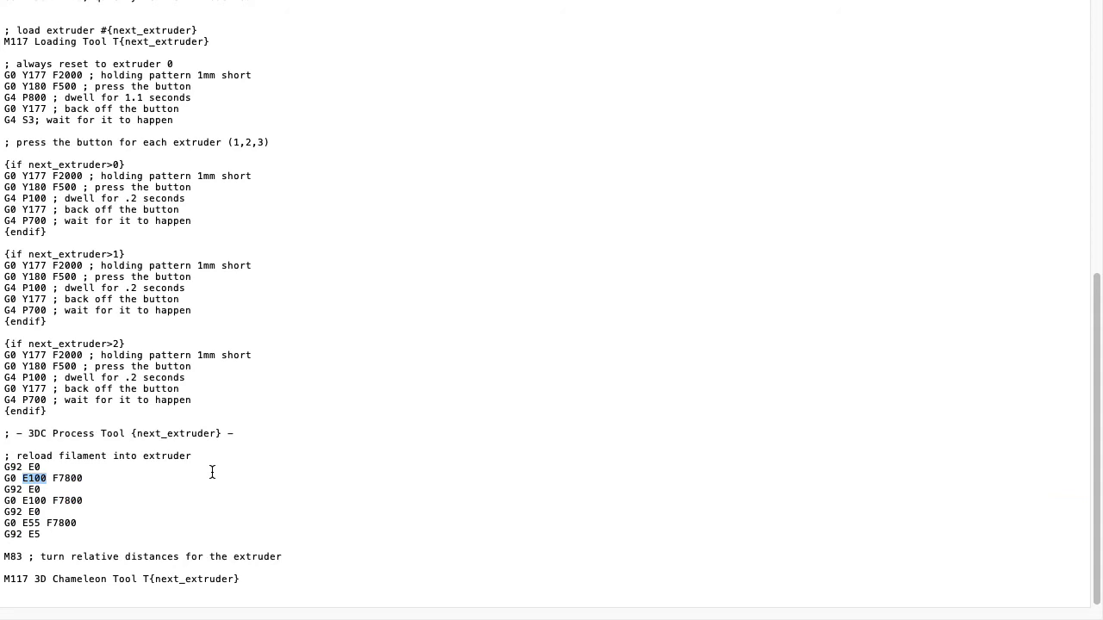
scroll(212, 472, "up", 10)
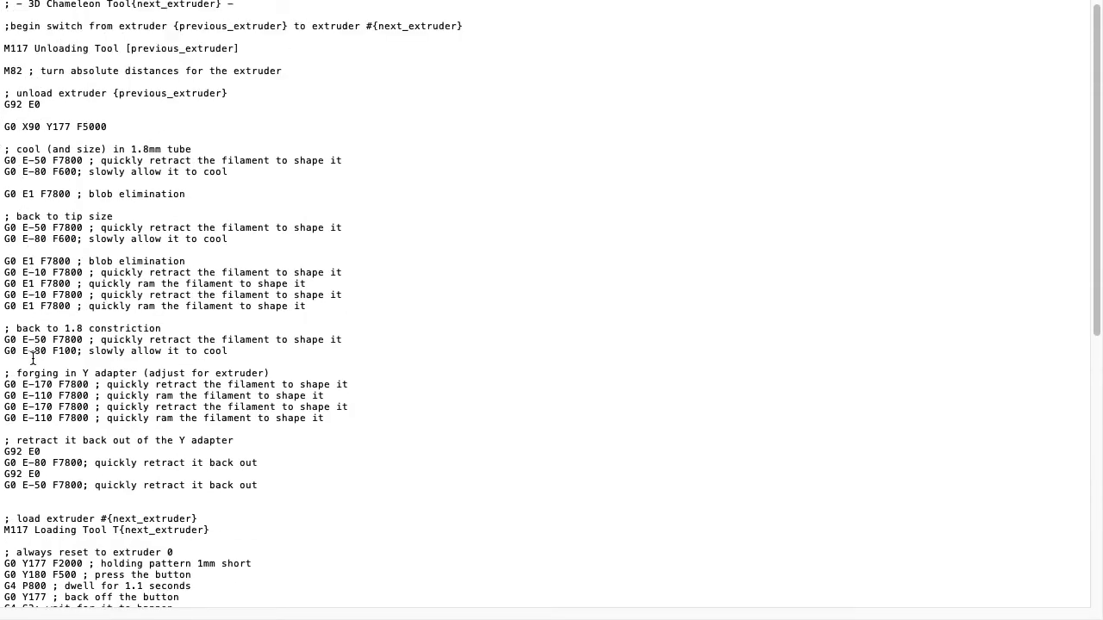
left_click_drag(273, 486, 4, 150)
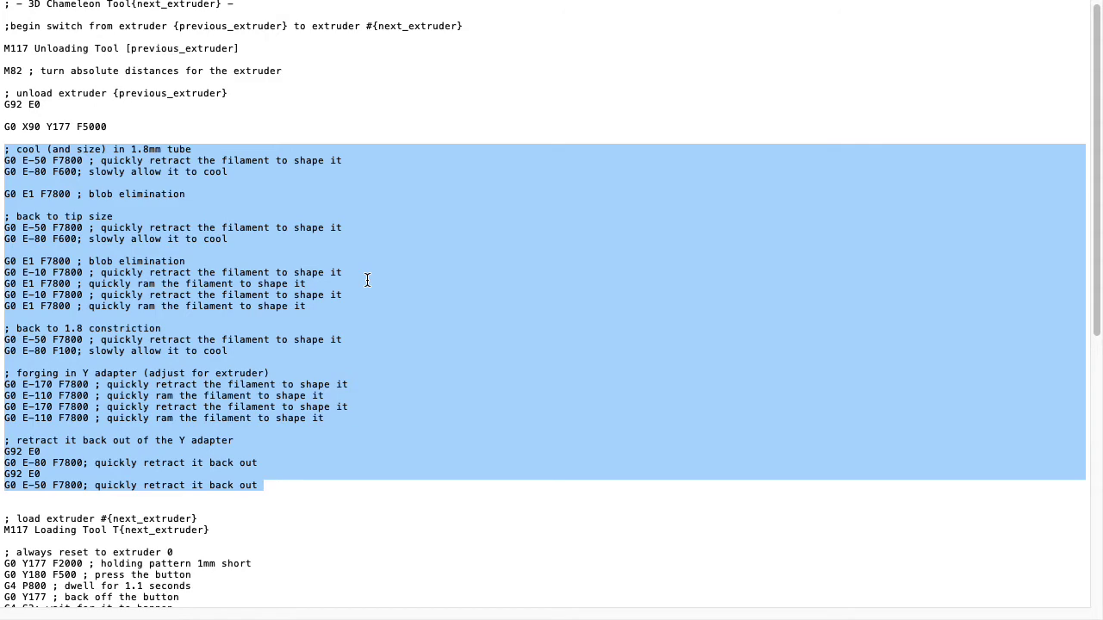
scroll(367, 280, "down", 15)
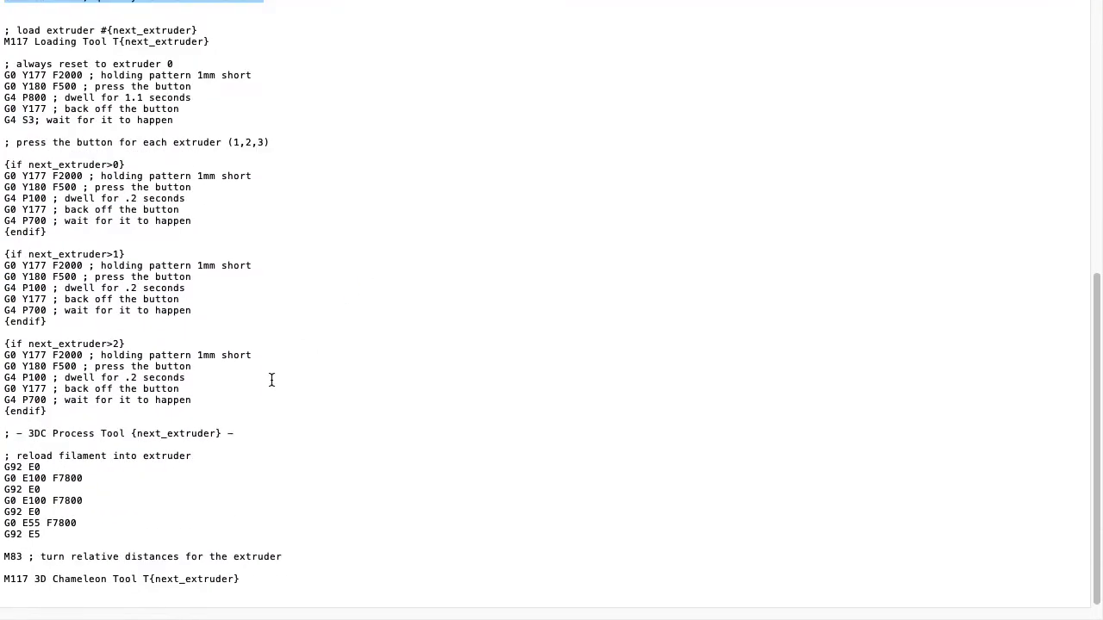
left_click_drag(45, 535, 5, 456)
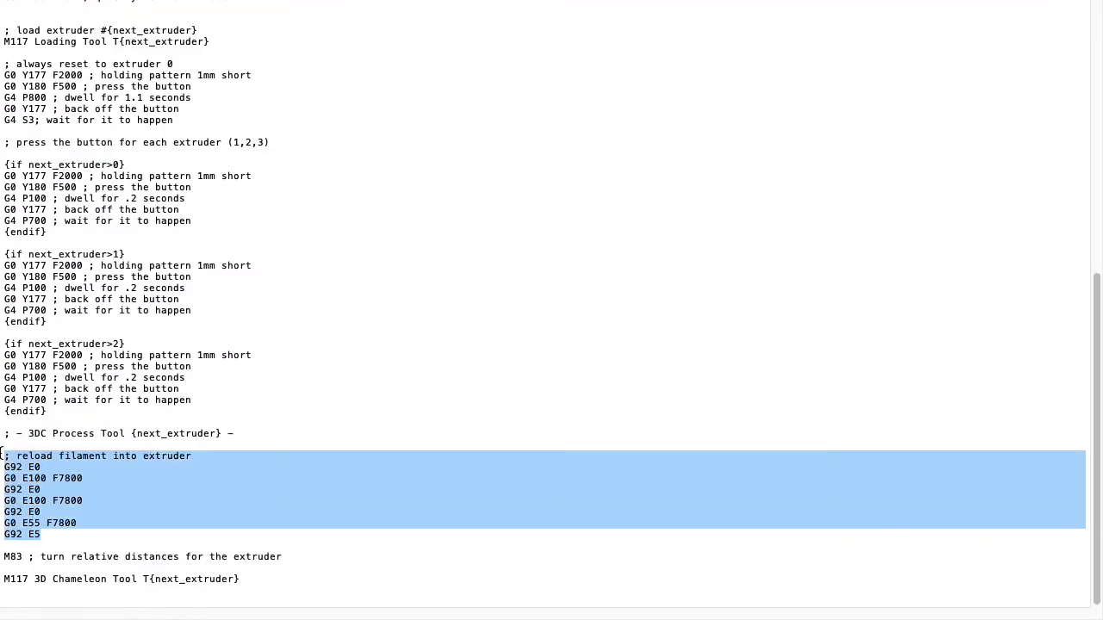
Examine the two E100 reload moves, the E55 move and the G92 E5 line in the reload block
double_click(35, 478)
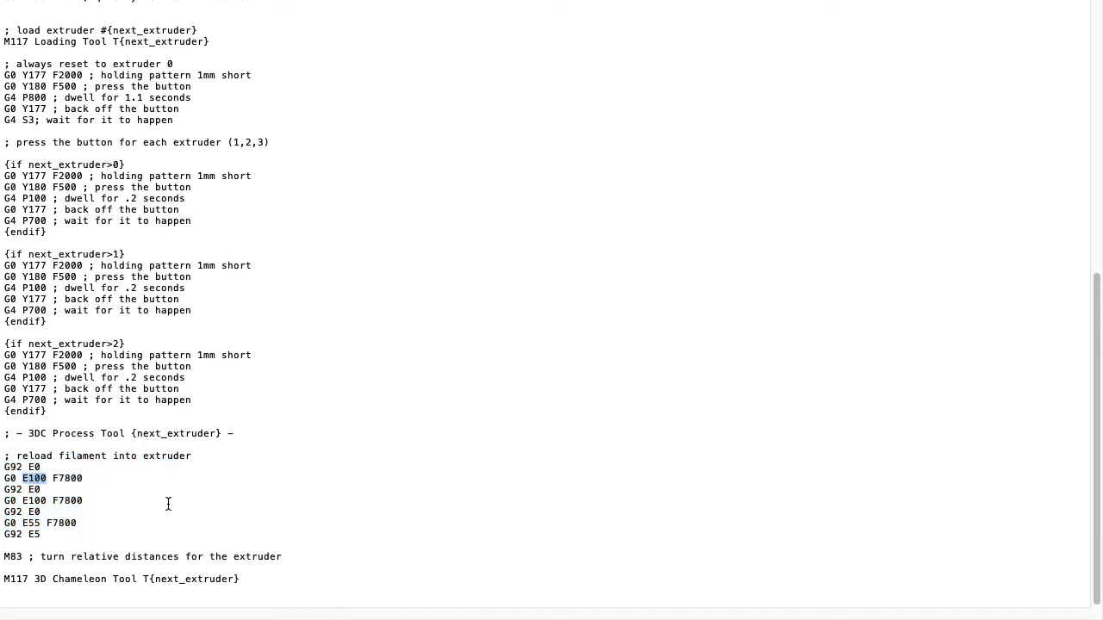
double_click(34, 501)
left_click_drag(98, 503, 6, 470)
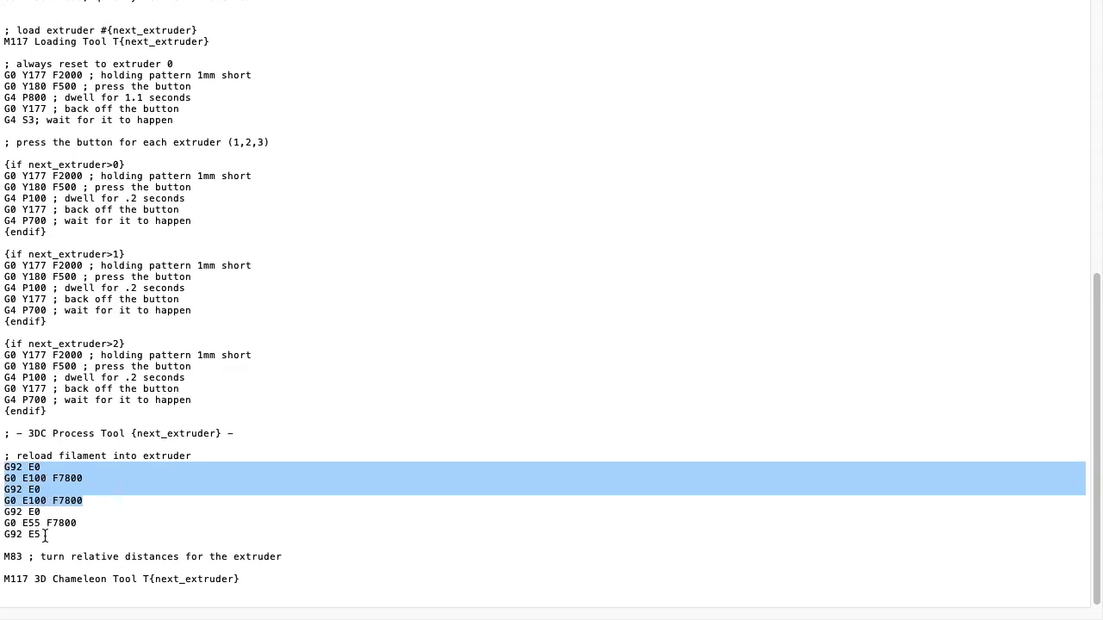
left_click_drag(40, 535, 4, 523)
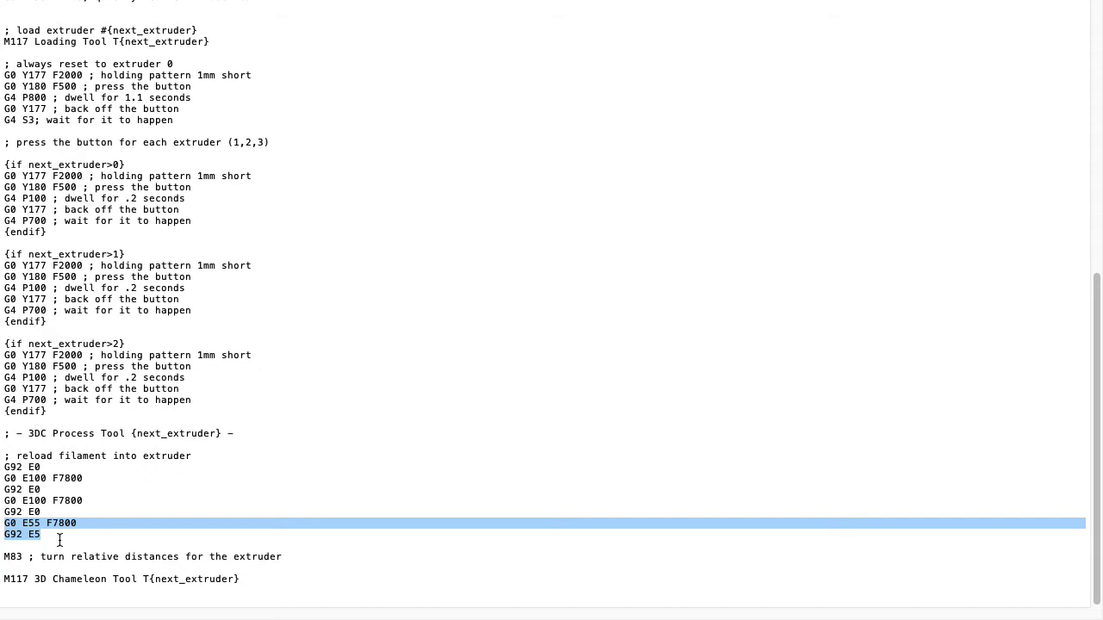
Check the G0 X90 Y177 F5000 parking move in the unload section against the closing E55 move and G92 E5
scroll(175, 444, "up", 10)
left_click_drag(111, 129, 2, 121)
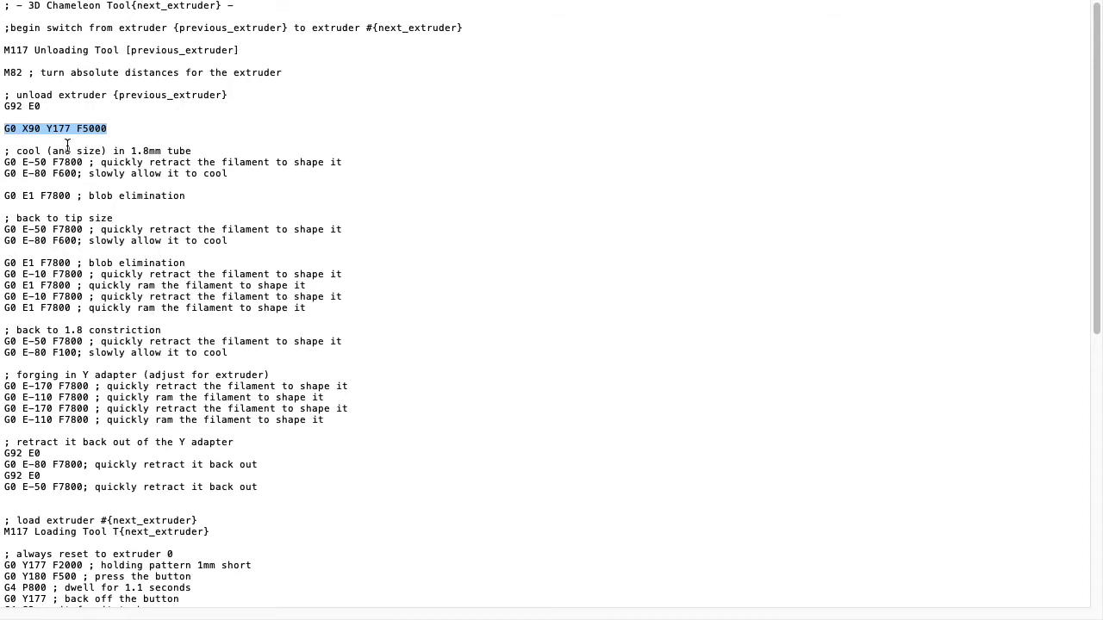
scroll(199, 217, "down", 10)
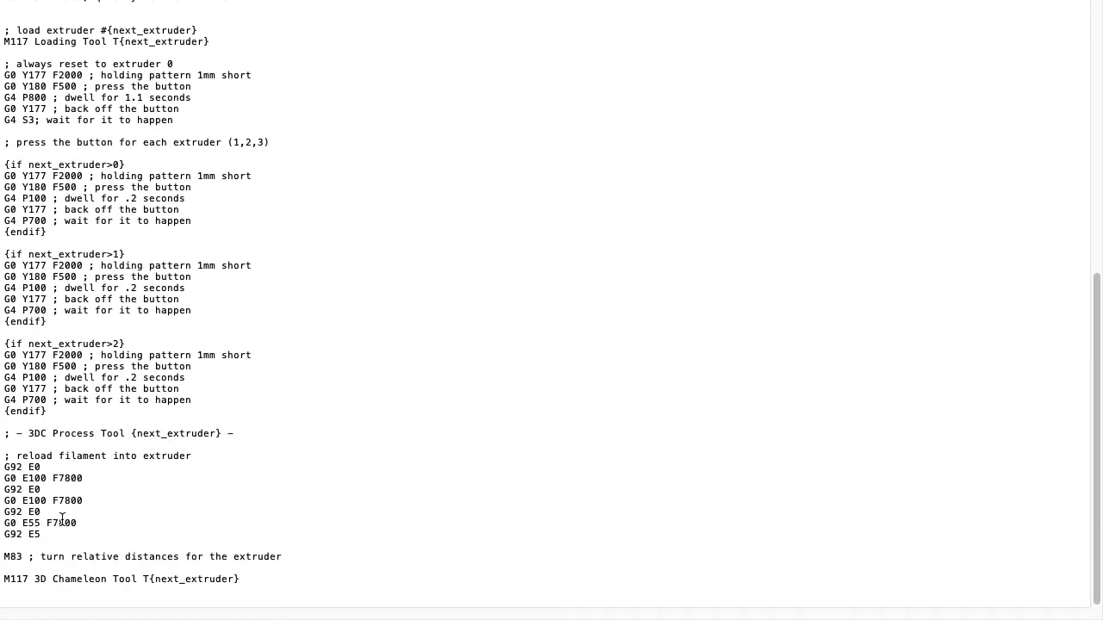
left_click_drag(51, 534, 1, 520)
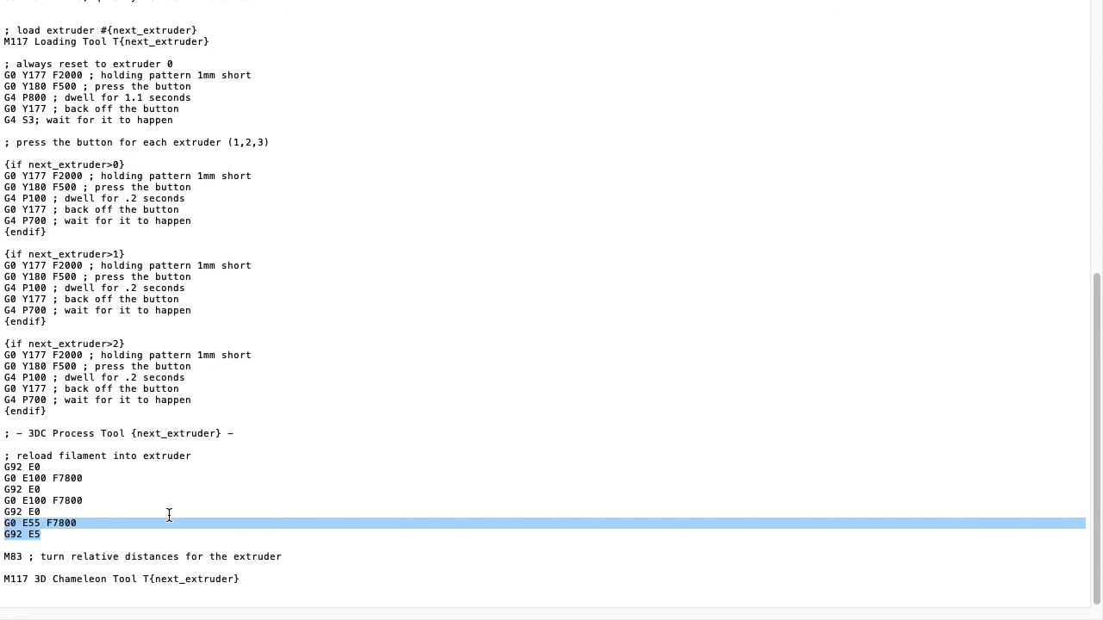
Examine the G0 E55 F7800 move and the G92 E5 reset that end the filament reload block
left_click(41, 532)
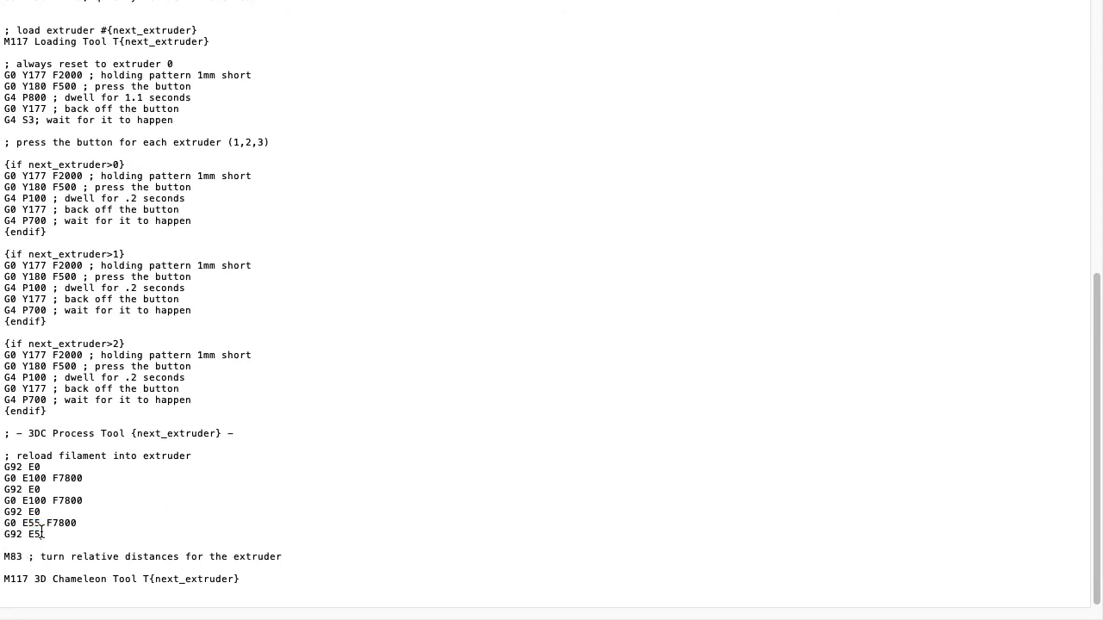
left_click_drag(40, 534, 1, 523)
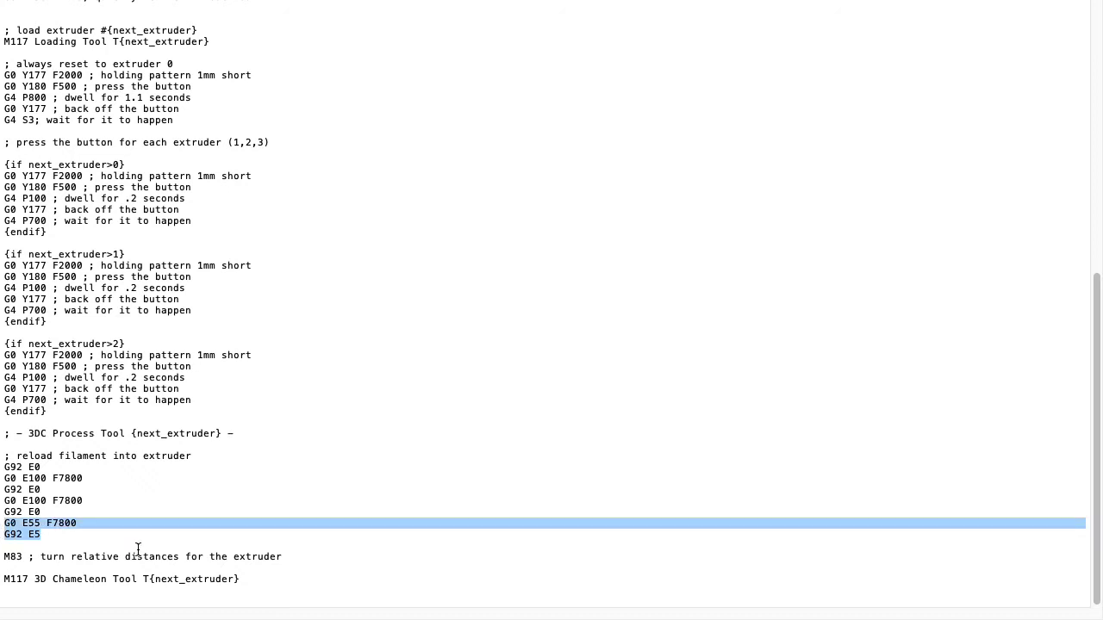
left_click(84, 536)
mouse_move(52, 519)
left_mouse_down()
mouse_move(17, 524)
mouse_move(35, 521)
left_mouse_up()
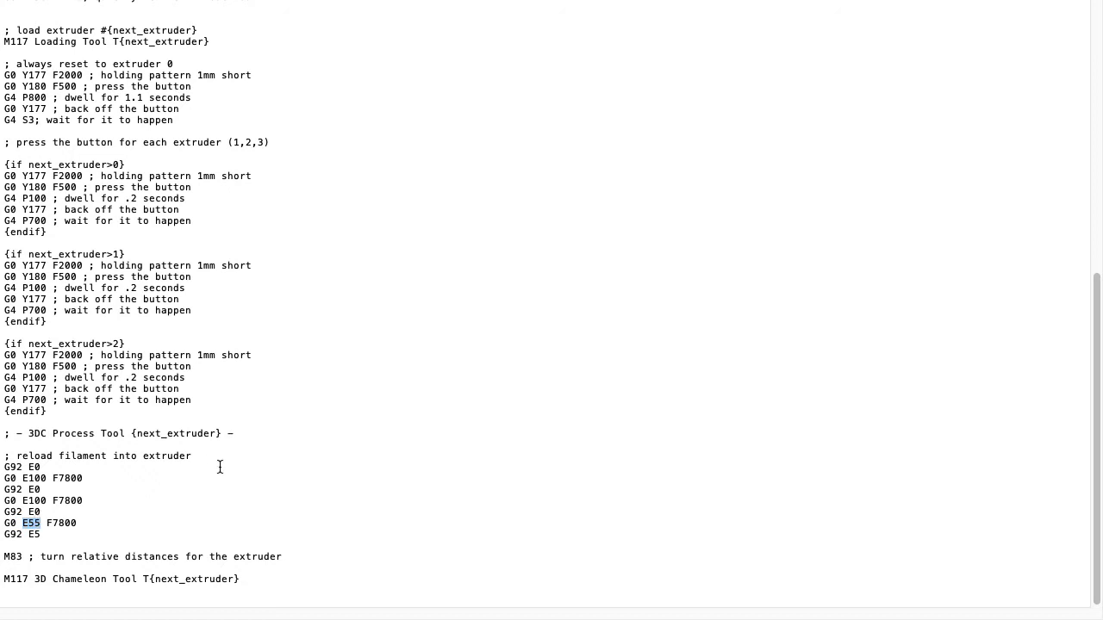
left_click_drag(39, 525, 25, 525)
left_click(40, 534)
left_click(48, 534)
left_click_drag(29, 523, 42, 523)
left_click(40, 534)
mouse_move(35, 535)
left_mouse_down()
mouse_move(74, 536)
mouse_move(36, 524)
mouse_move(41, 534)
left_mouse_up()
left_click(50, 535)
left_click_drag(47, 534, 2, 523)
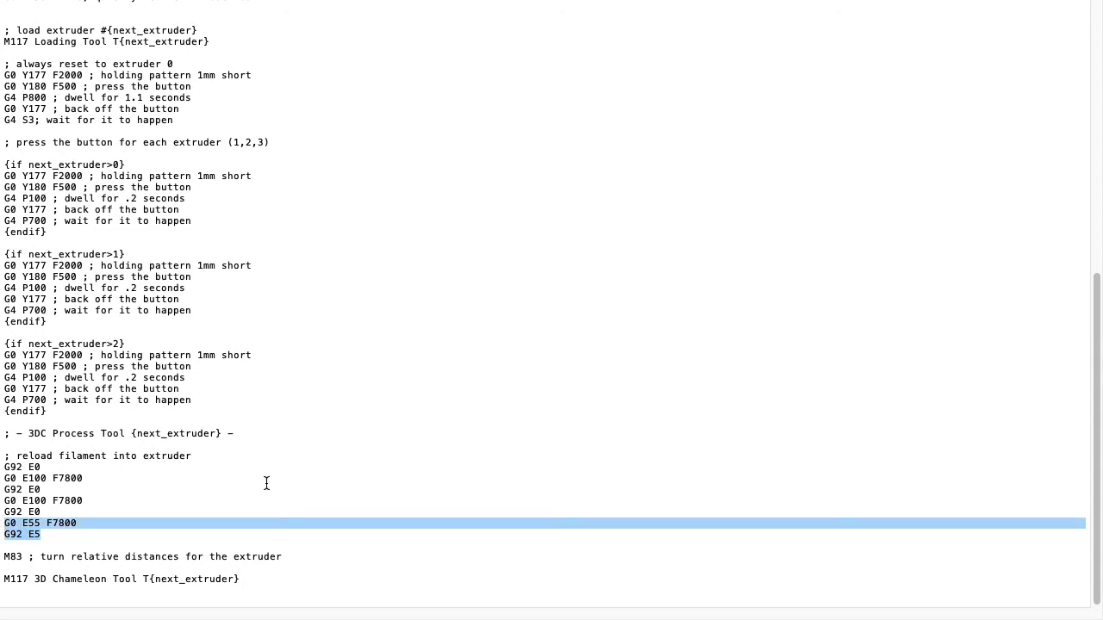
Check the closing M83 relative-distance line and the M117 3D Chameleon Tool message, and return to the start of the script
left_click_drag(286, 557, 3, 555)
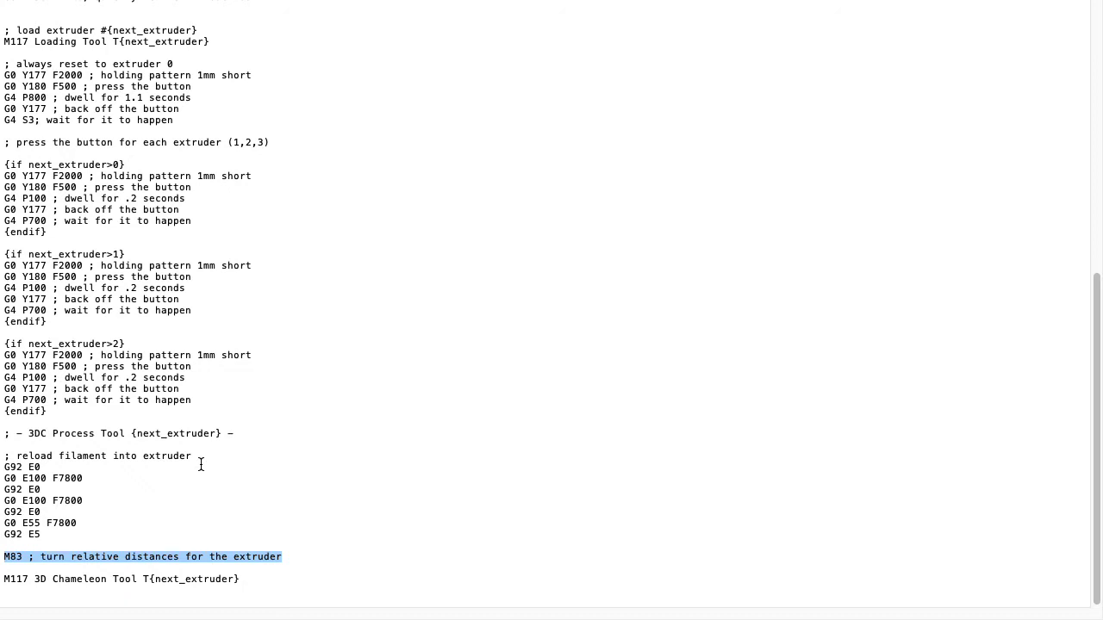
left_click_drag(242, 579, 2, 578)
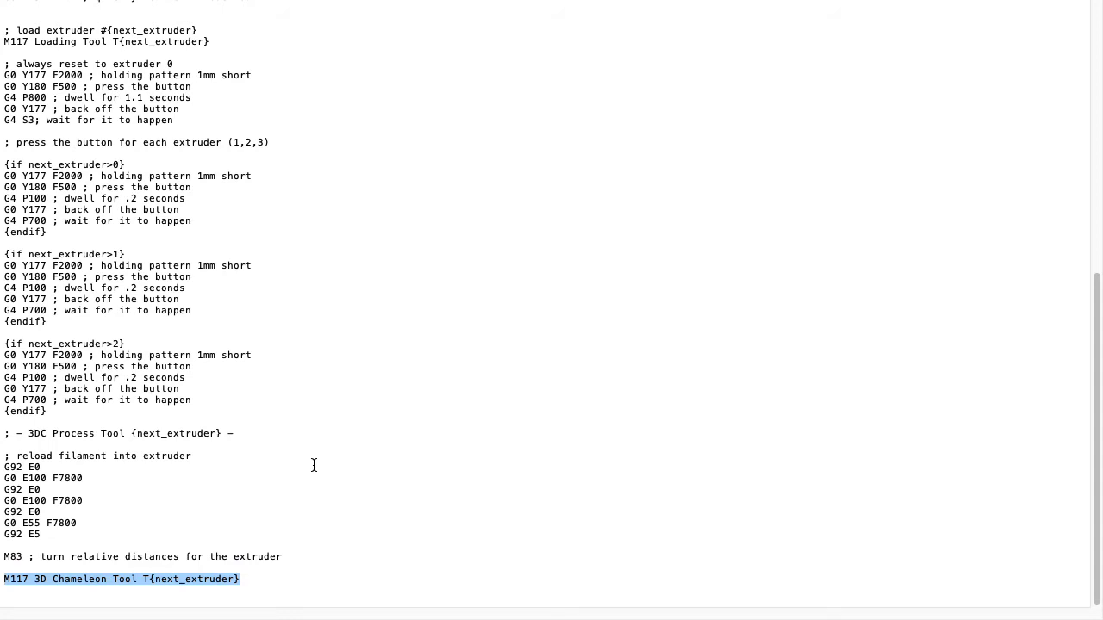
scroll(341, 539, "up", 6)
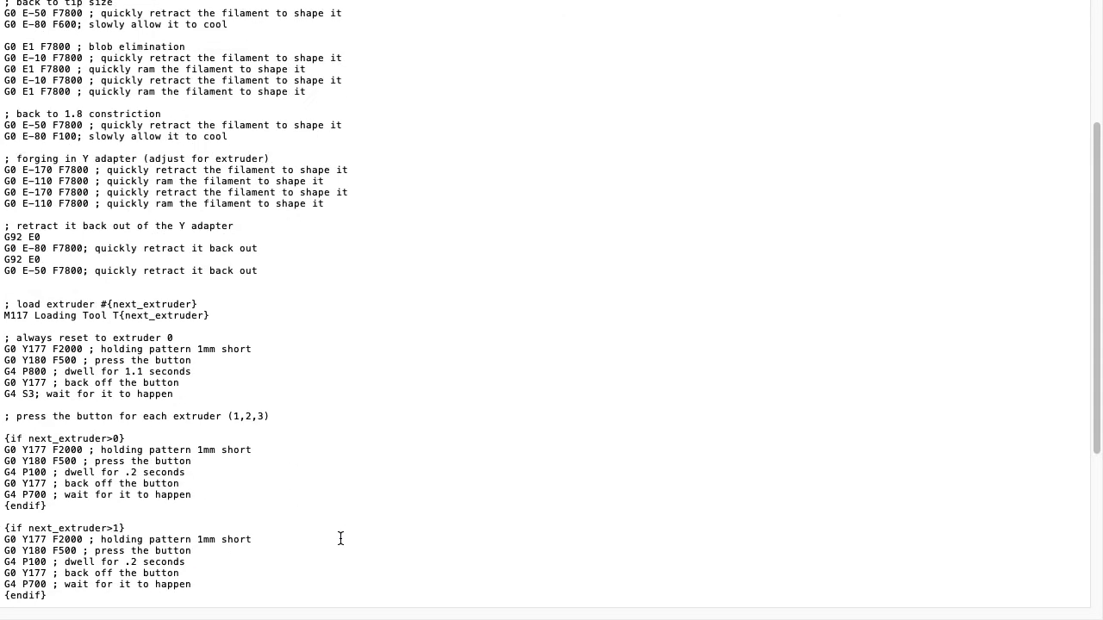
scroll(340, 539, "up", 5)
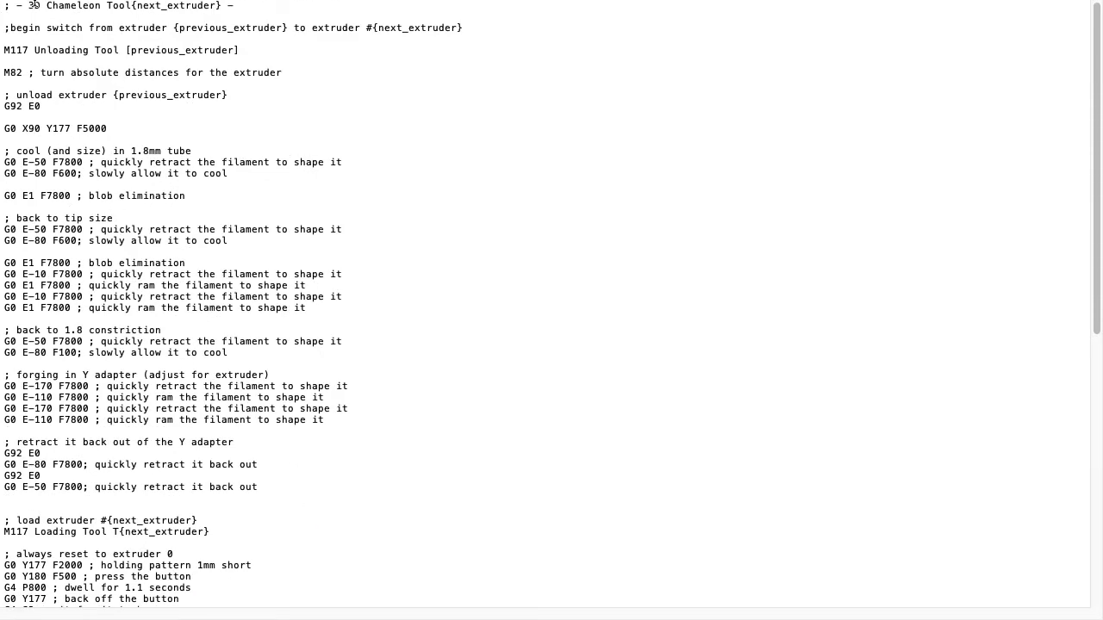
Close the untitled TextEdit document without saving it to get back to PrusaSlicer
mouse_move(35, 4)
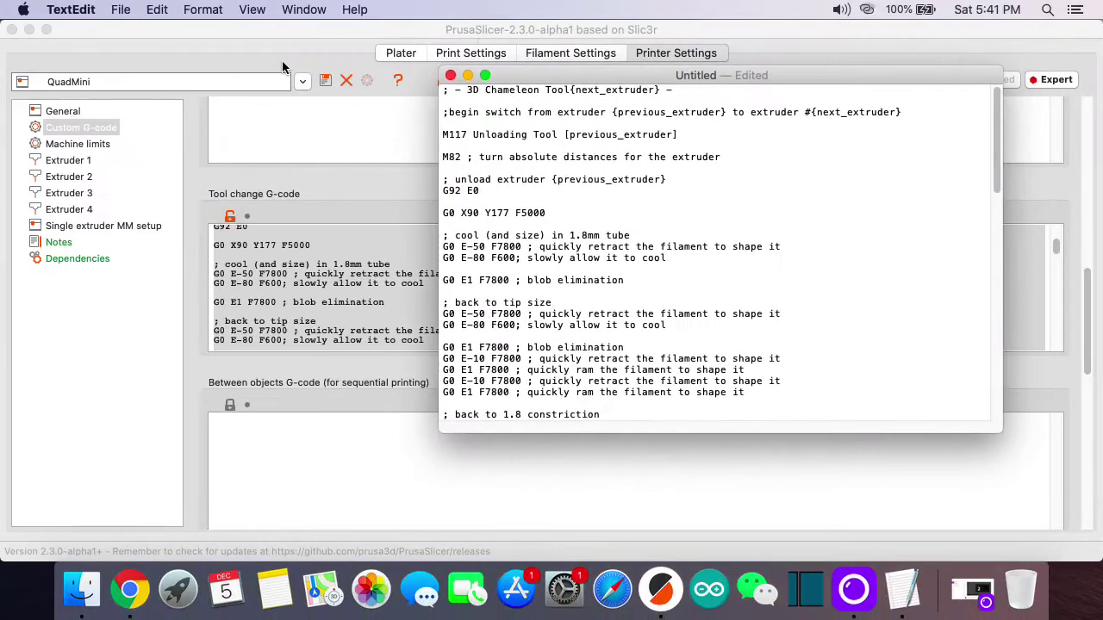
left_click(451, 77)
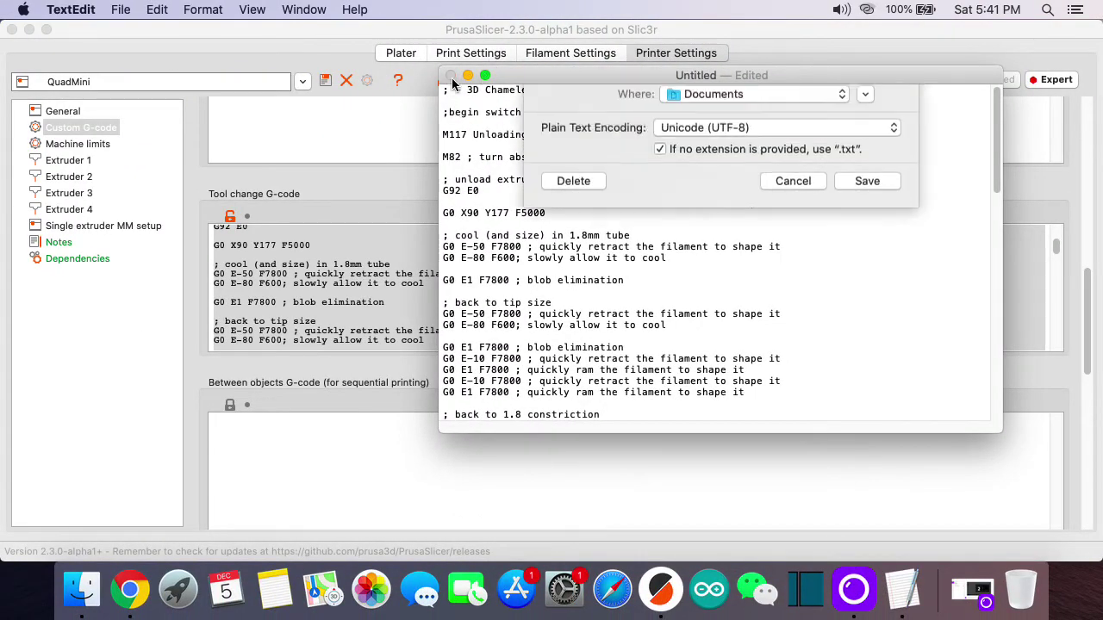
left_click(575, 330)
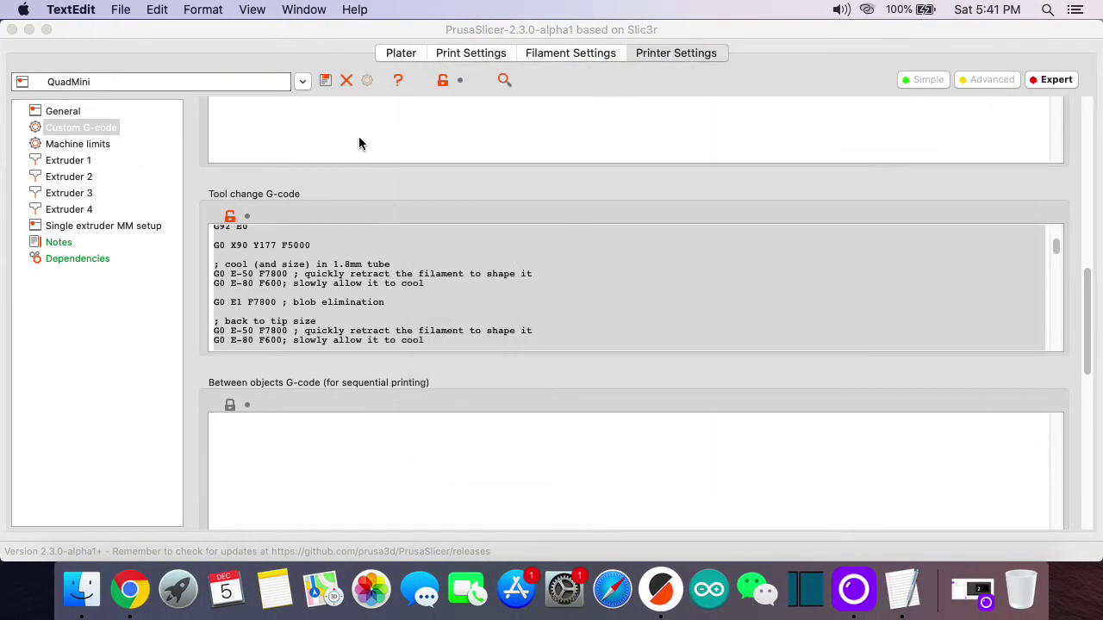
Add the missing semicolon before the G4 S3 line's "wait for it to happen" comment in the tool change G-code and save the preset as QuadMini
left_click(430, 302)
scroll(432, 280, "down", 3)
scroll(432, 280, "up", 5)
scroll(426, 289, "down", 6)
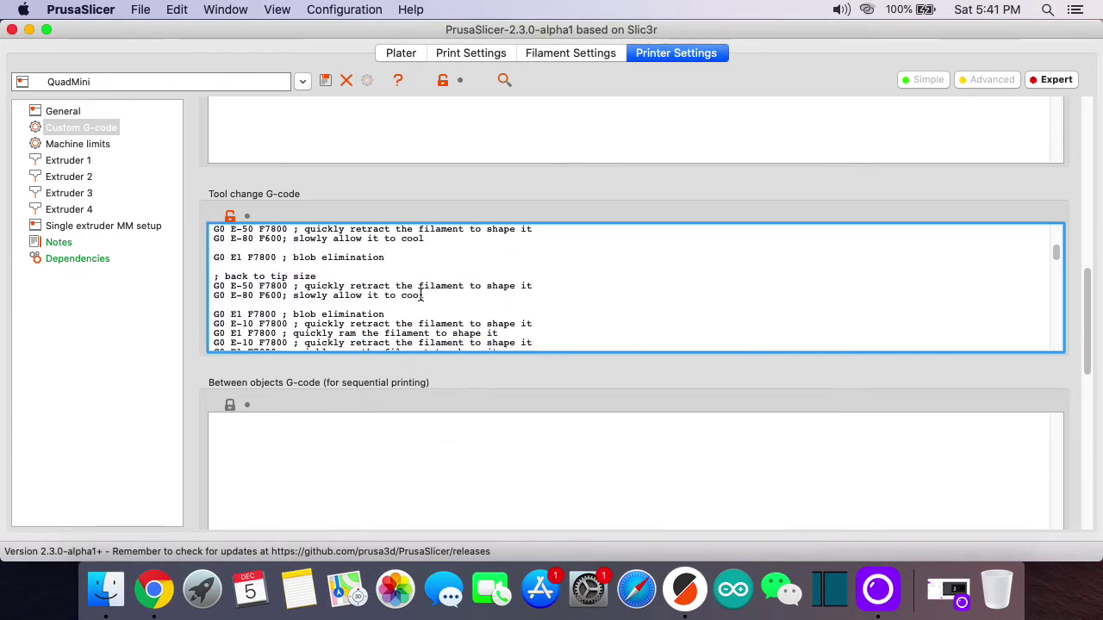
scroll(421, 296, "down", 8)
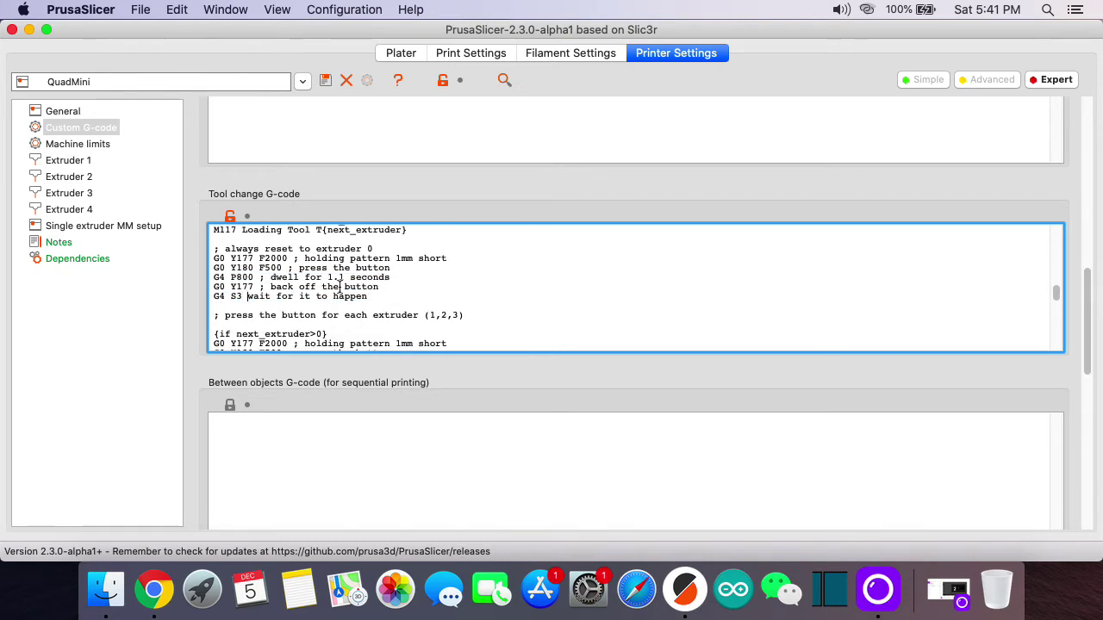
type(";")
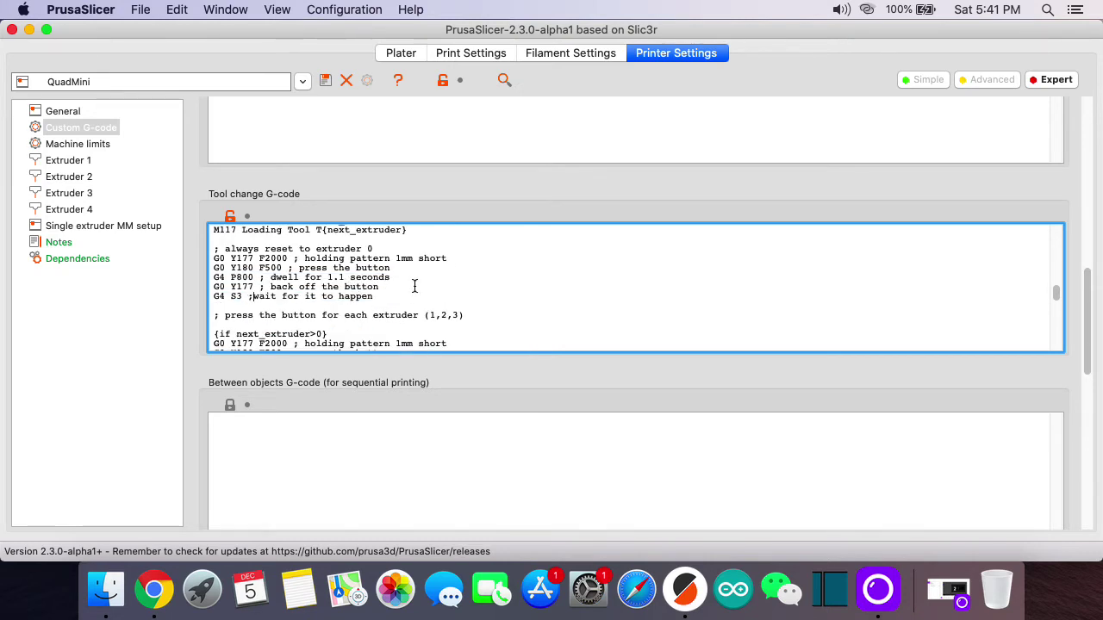
left_click(381, 296)
left_click(326, 80)
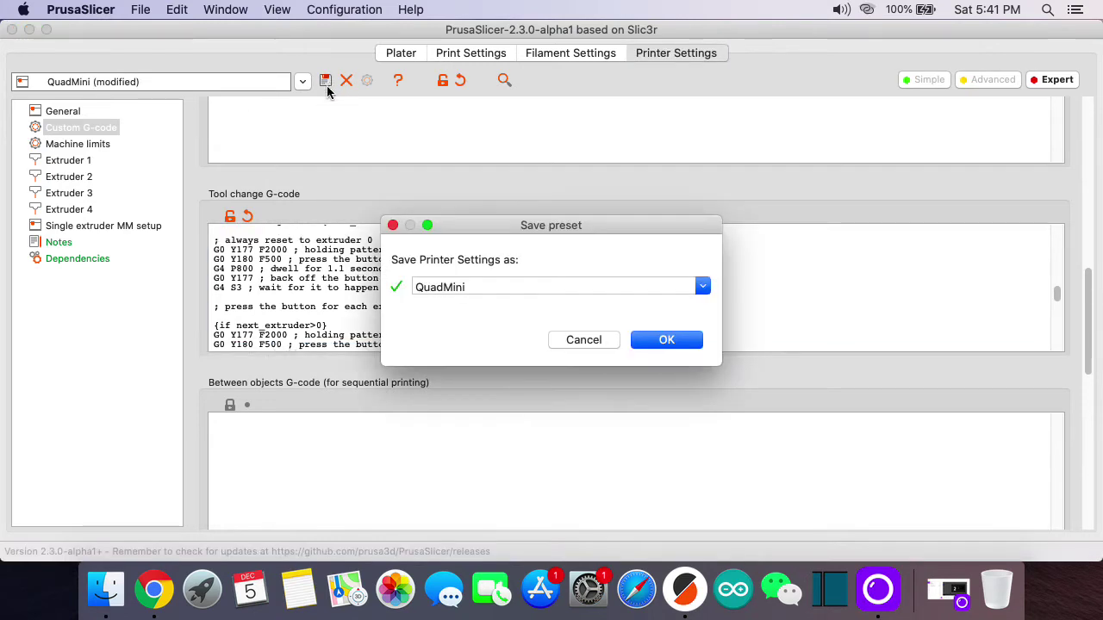
left_click(667, 336)
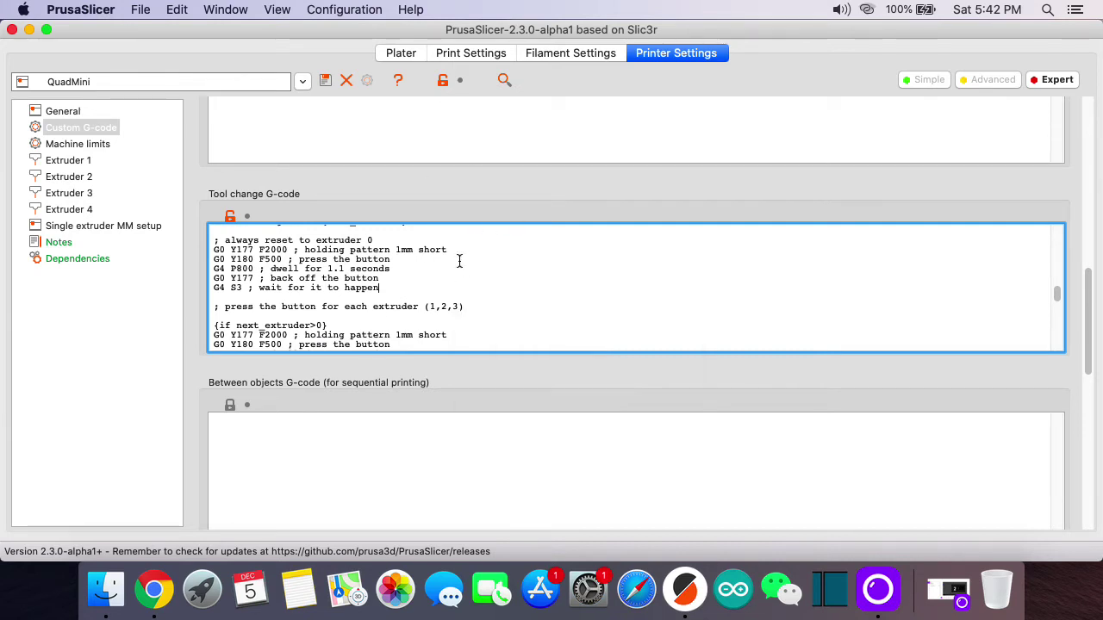
Try applying the machine limits as Emit to G-code and switch back to Use for time estimate
scroll(411, 285, "down", 10)
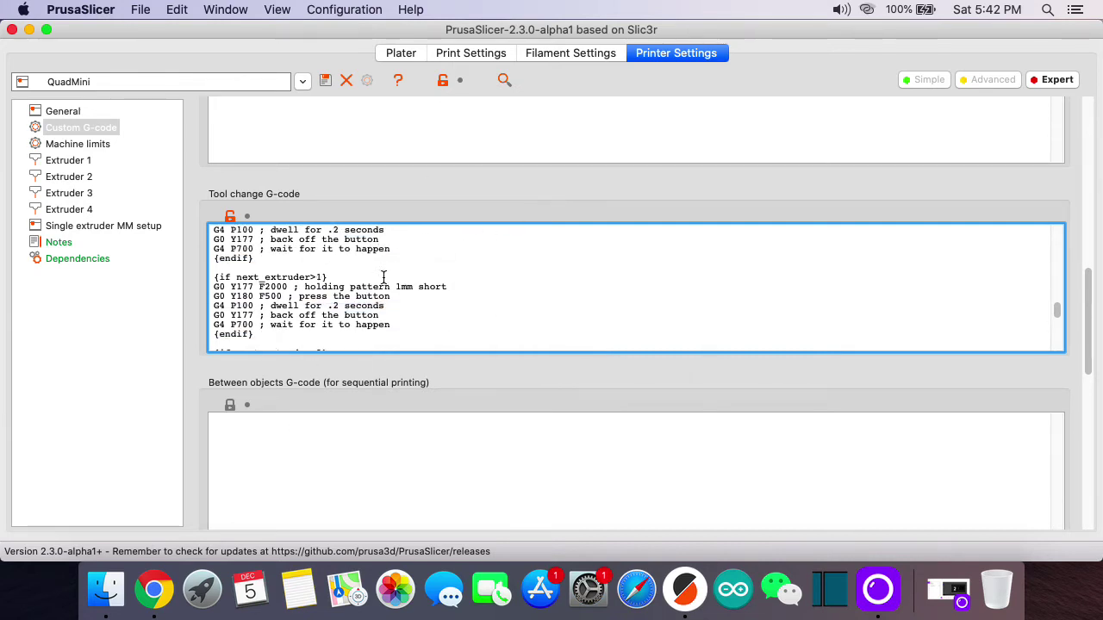
left_click(87, 146)
scroll(594, 334, "up", 5)
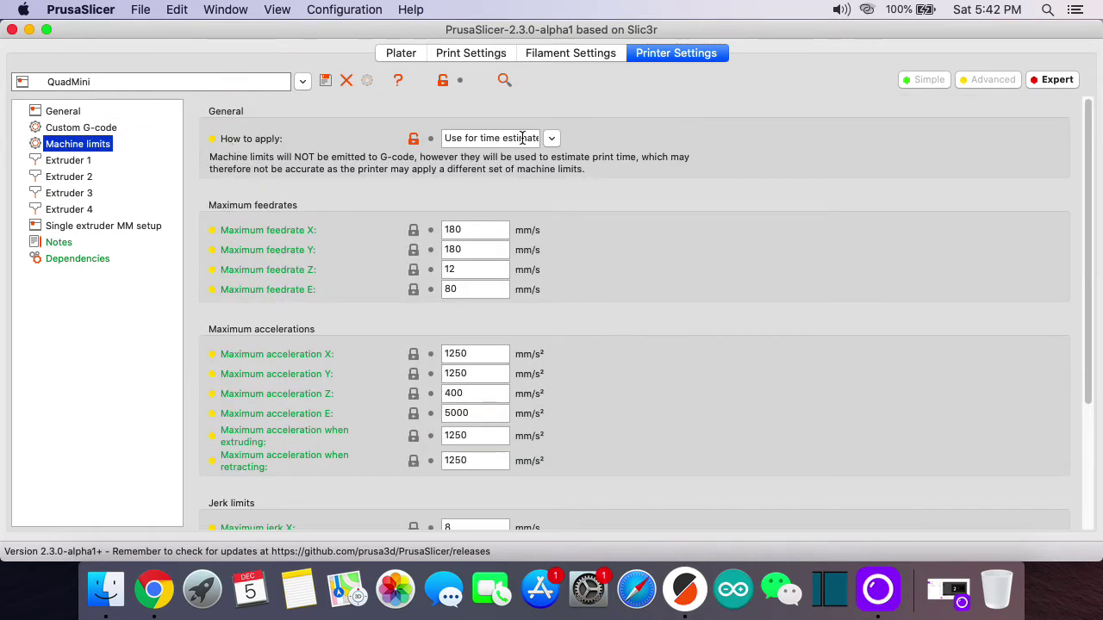
left_click(552, 140)
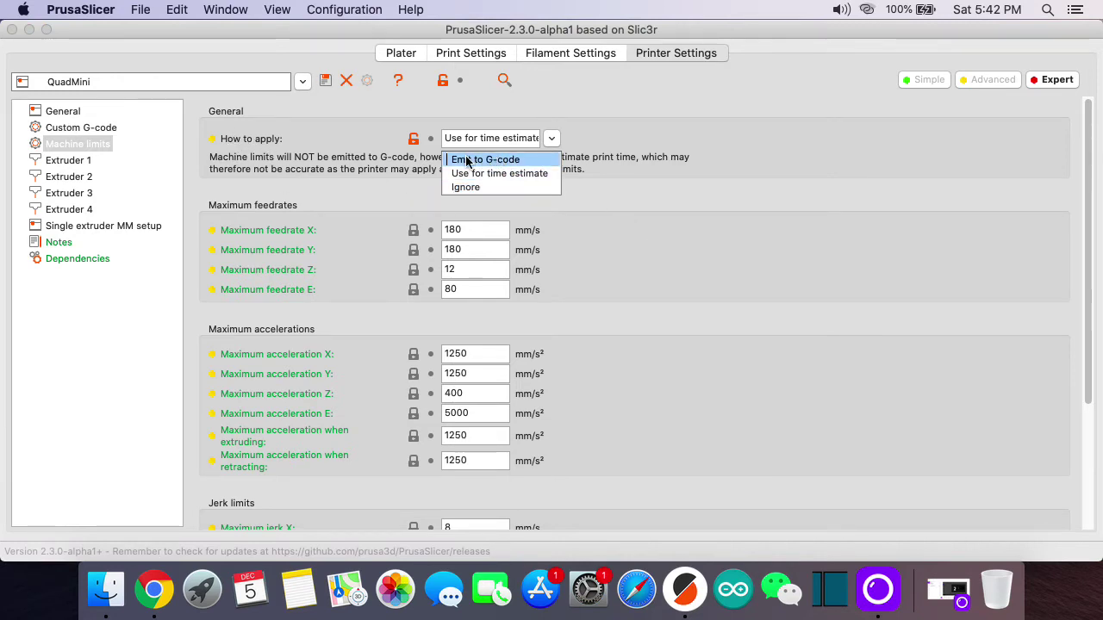
left_click(506, 163)
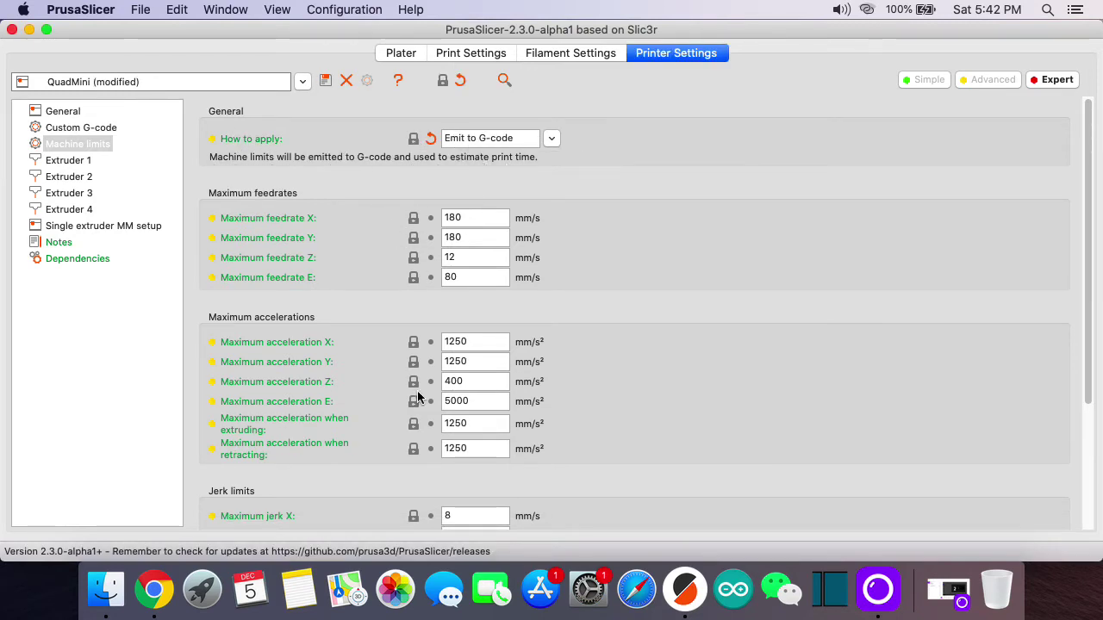
left_click(551, 137)
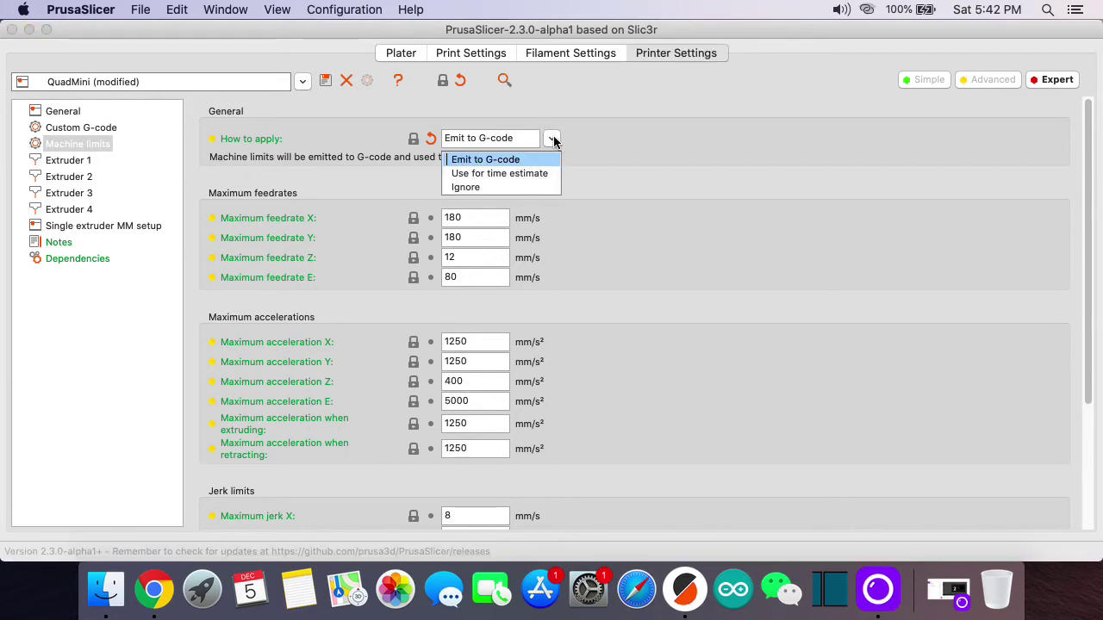
left_click(506, 172)
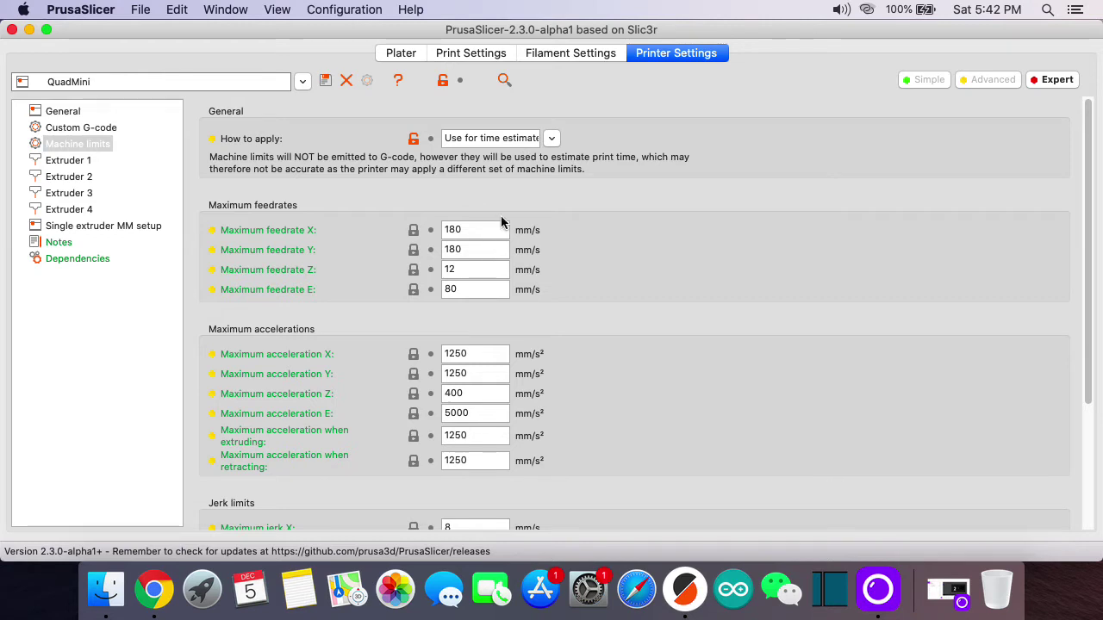
Review the feedrate, acceleration and jerk values in the machine limits, keeping Use for time estimate selected
scroll(606, 392, "down", 5)
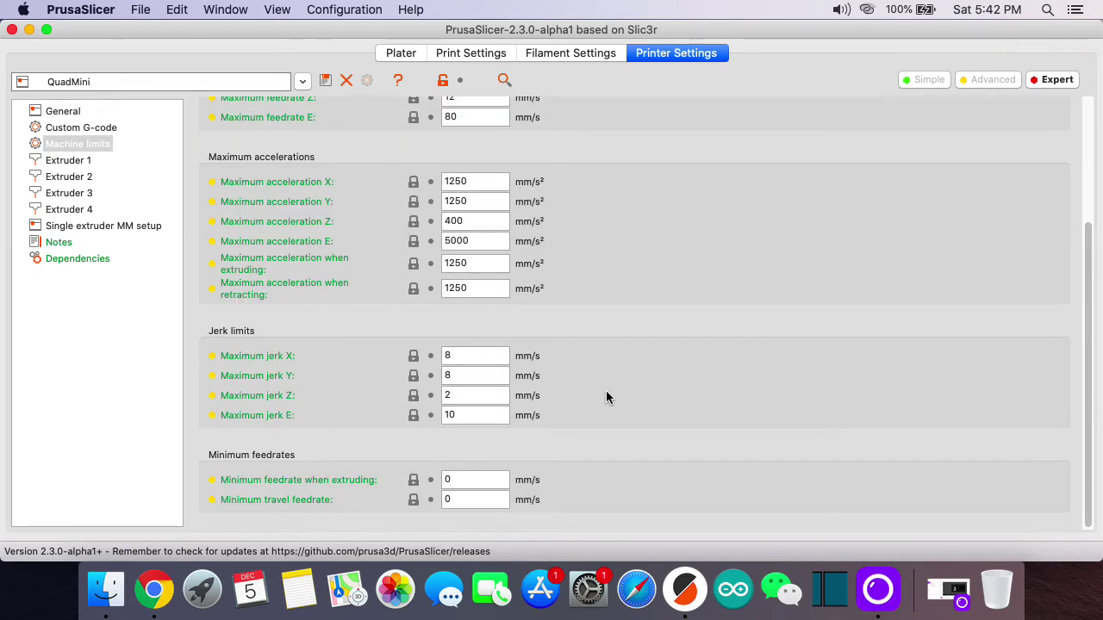
scroll(607, 395, "up", 5)
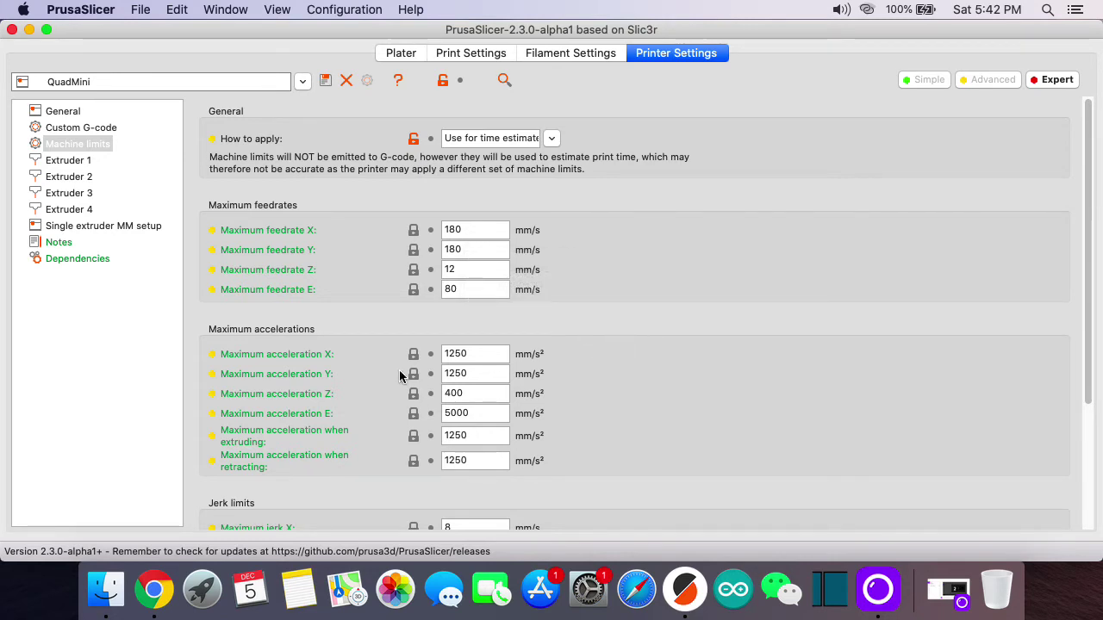
double_click(473, 354)
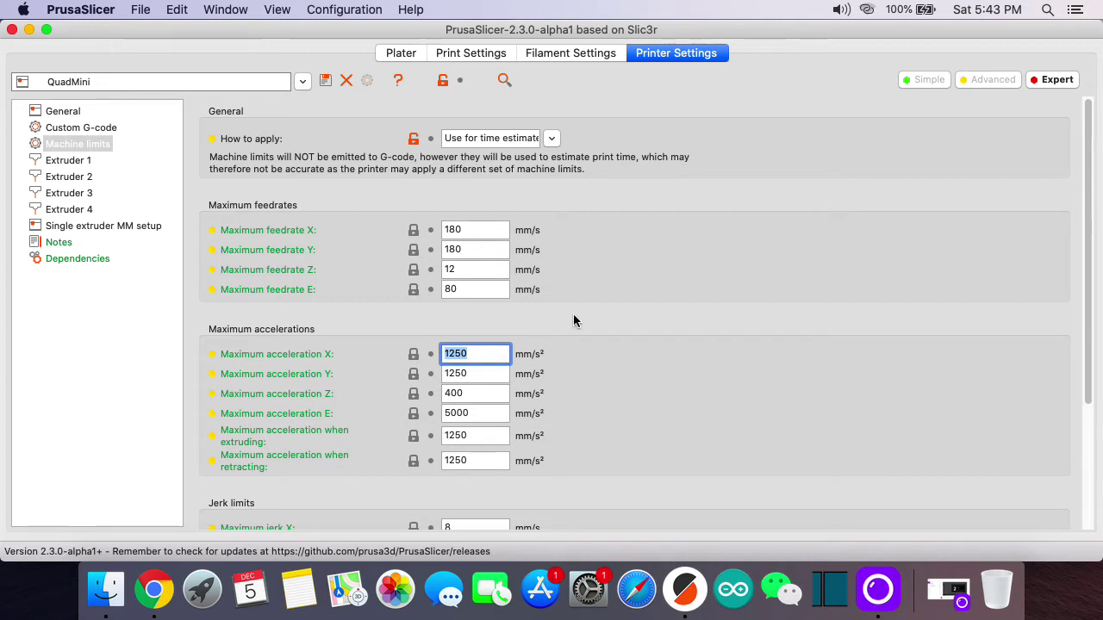
left_click(550, 138)
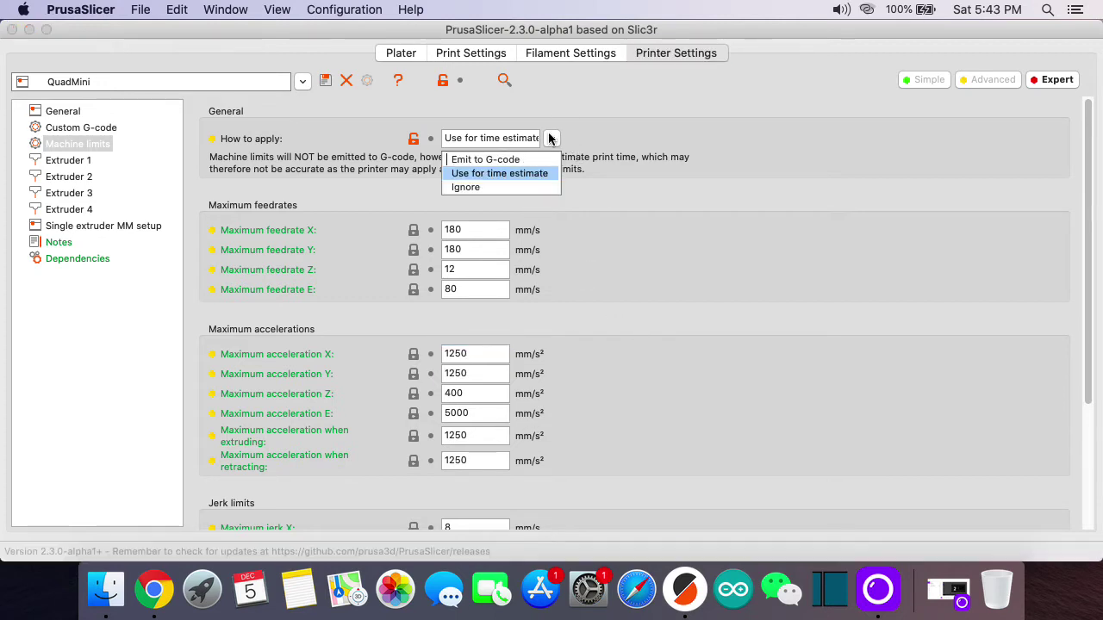
left_click(508, 173)
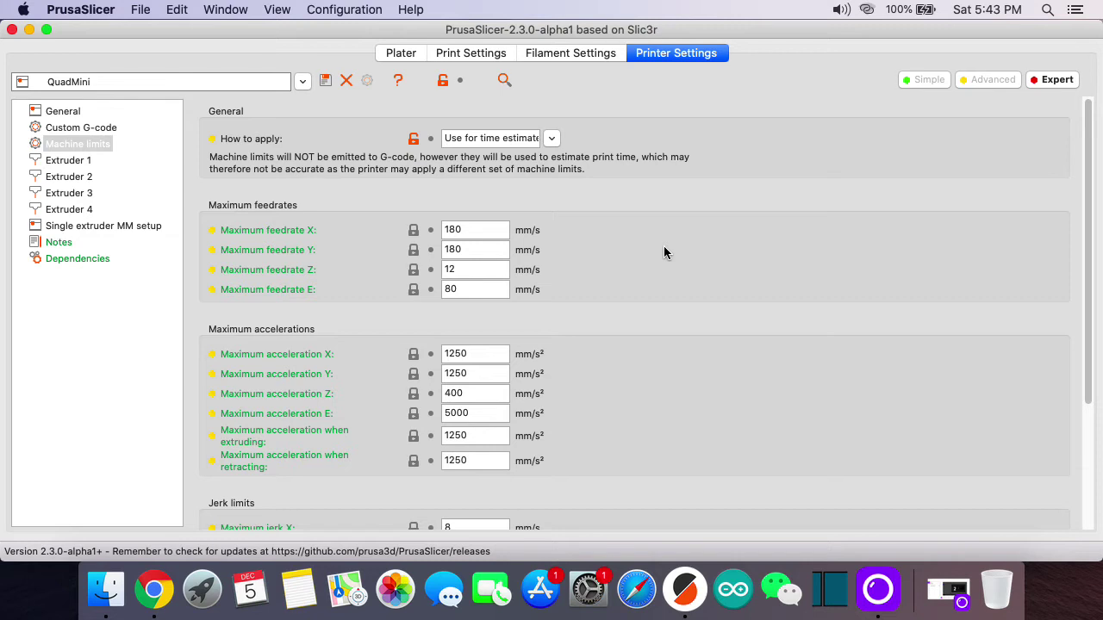
Compare the retraction settings, especially the retraction length, across Extruders 1 to 4
left_click(76, 161)
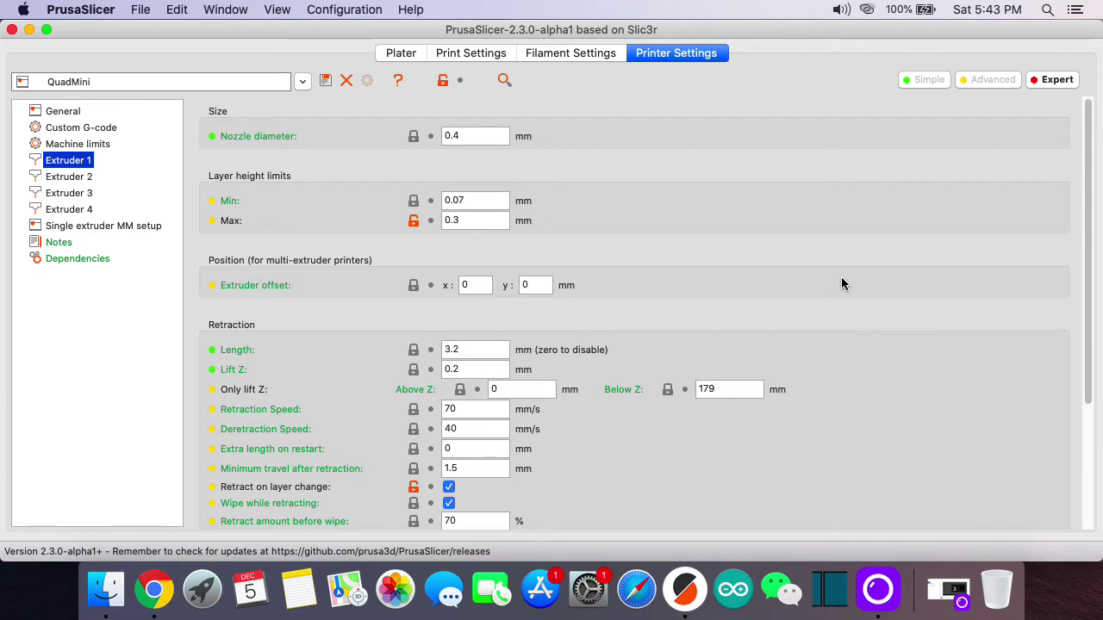
scroll(841, 284, "down", 3)
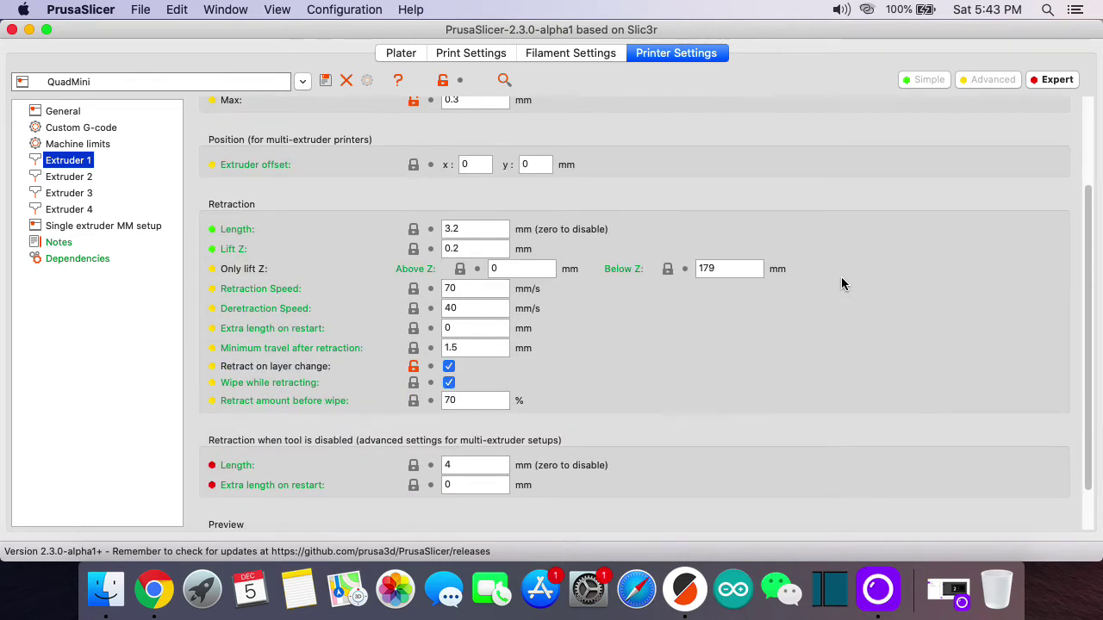
left_click(472, 230)
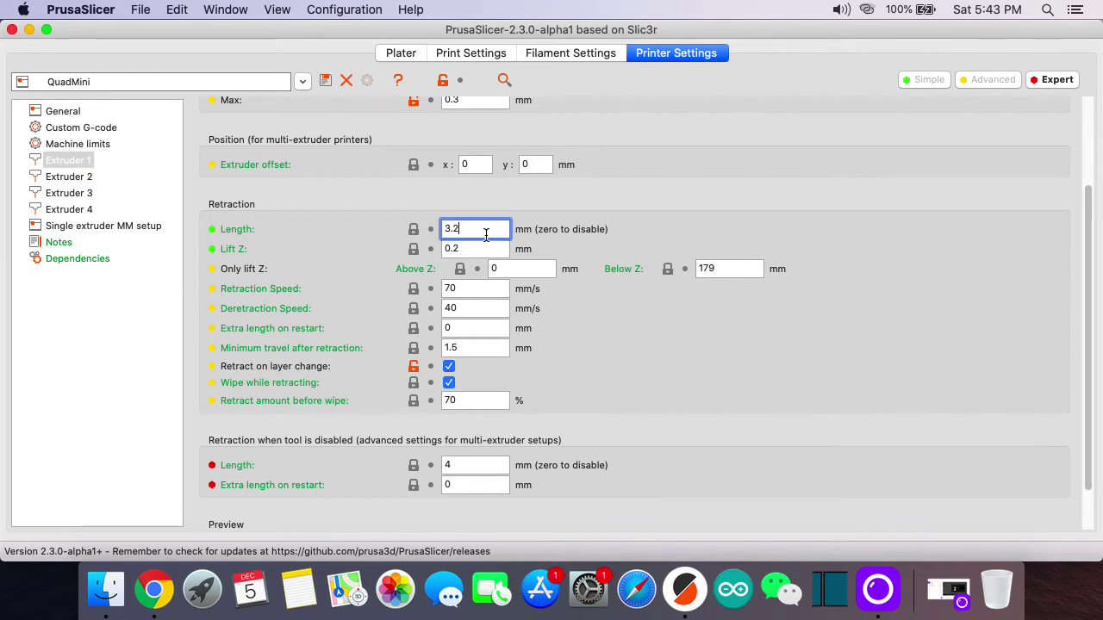
left_click(69, 177)
left_click(71, 195)
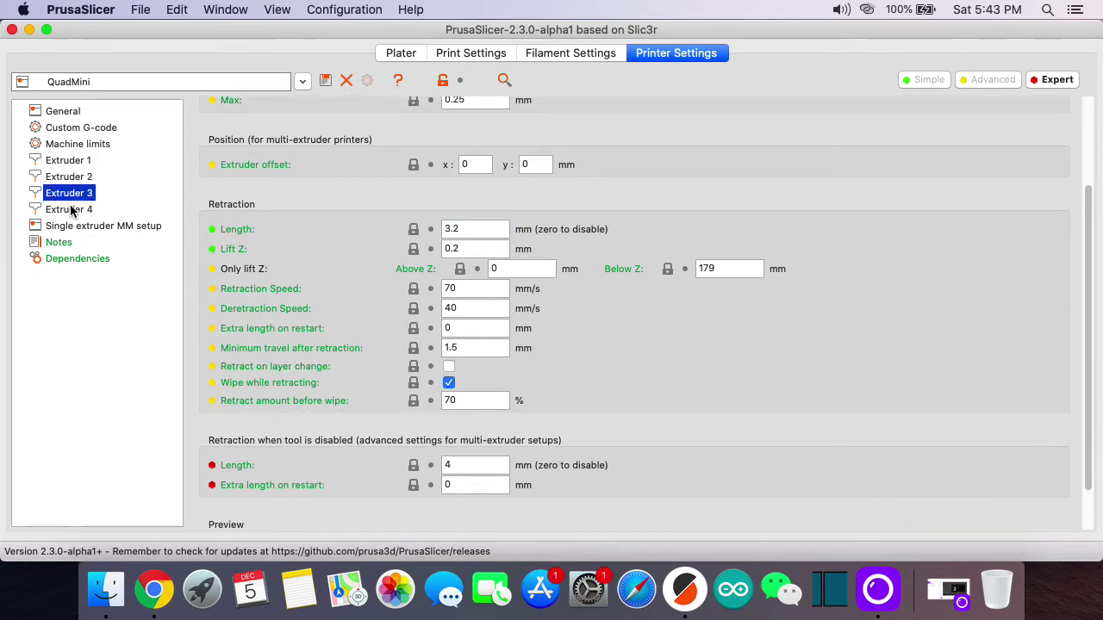
left_click(71, 210)
left_click(74, 162)
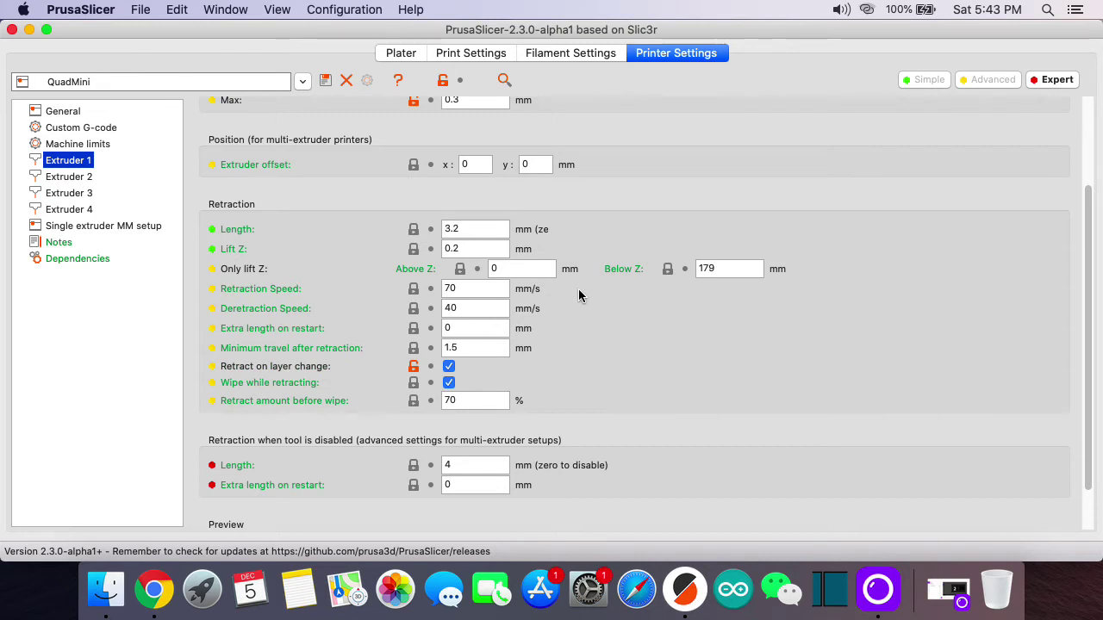
Check the preview colors assigned to Extruders 1, 2 and 3
scroll(701, 399, "down", 2)
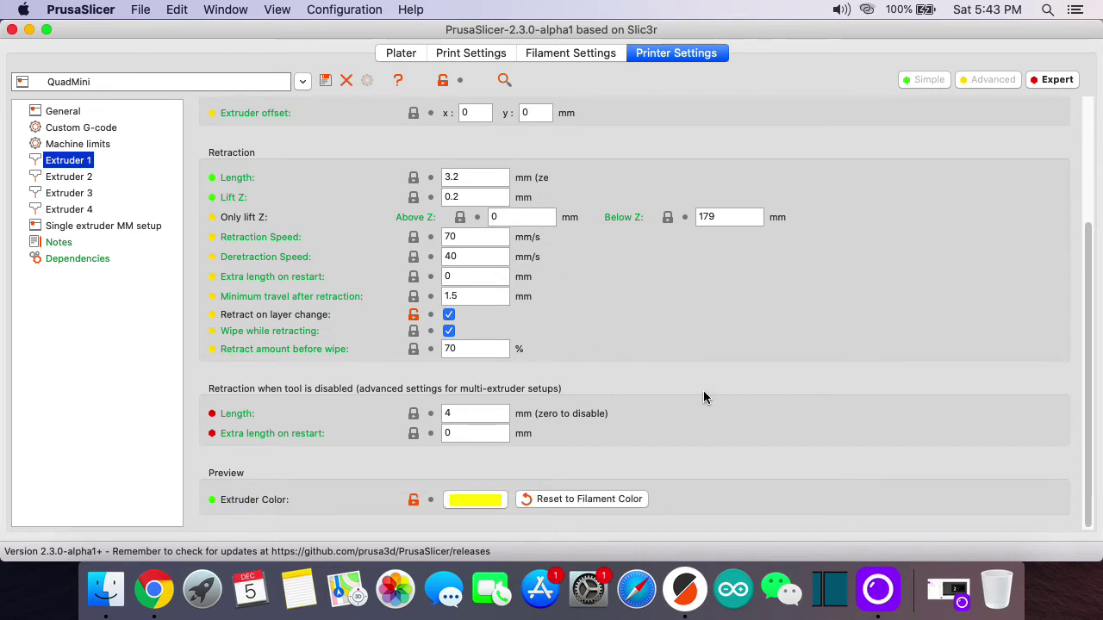
left_click(81, 178)
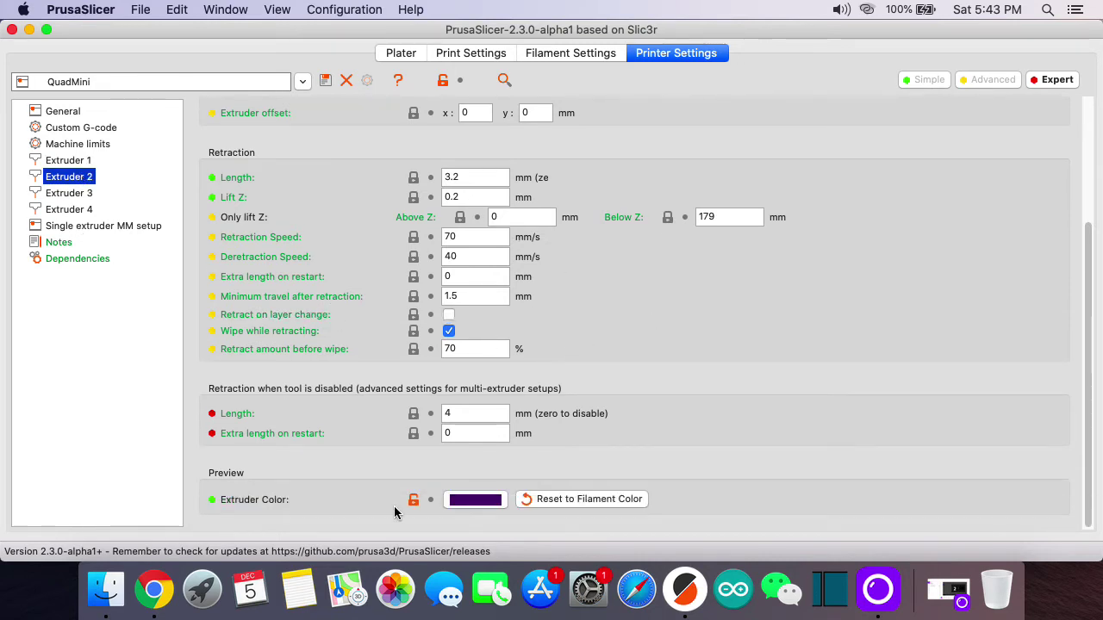
left_click(71, 194)
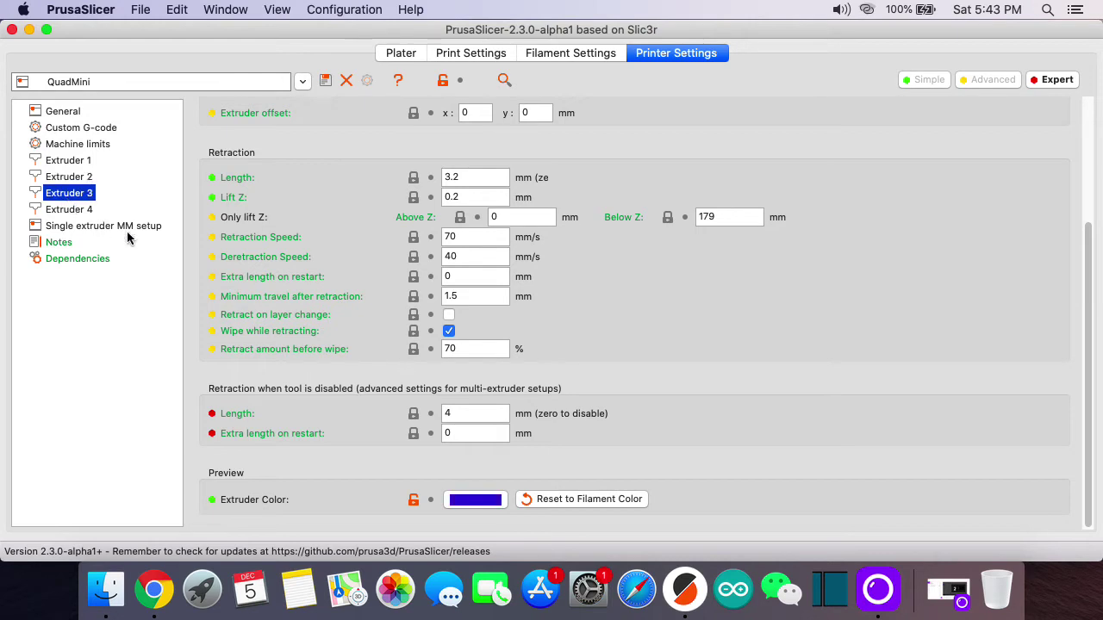
Check Extruder 1's preview color and the single extruder multimaterial parameters of the QuadMini profile
left_click(59, 162)
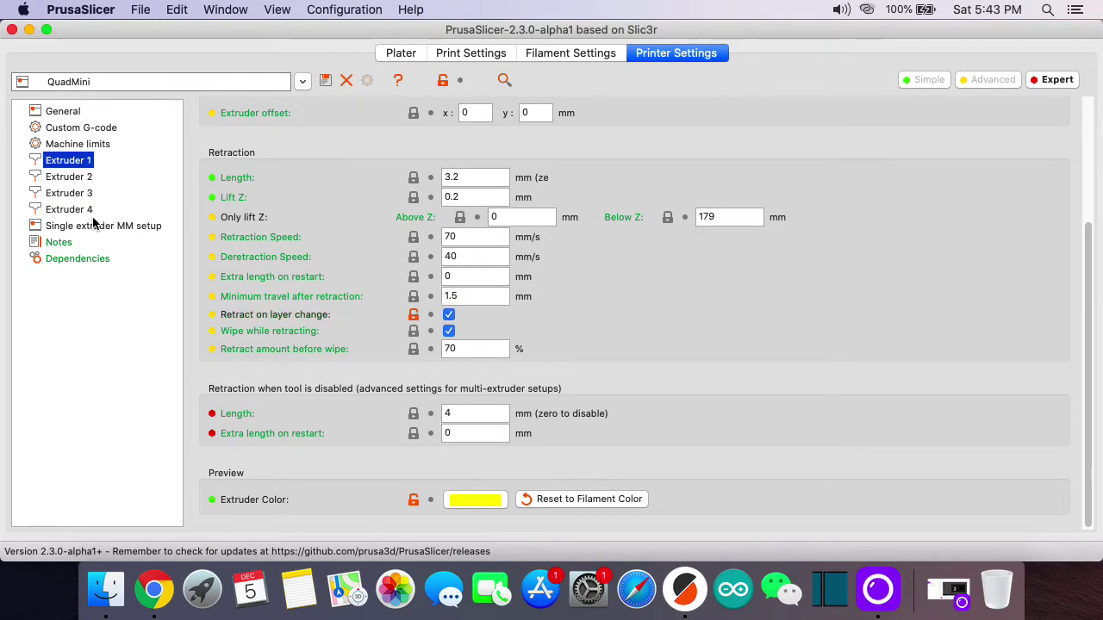
left_click(92, 228)
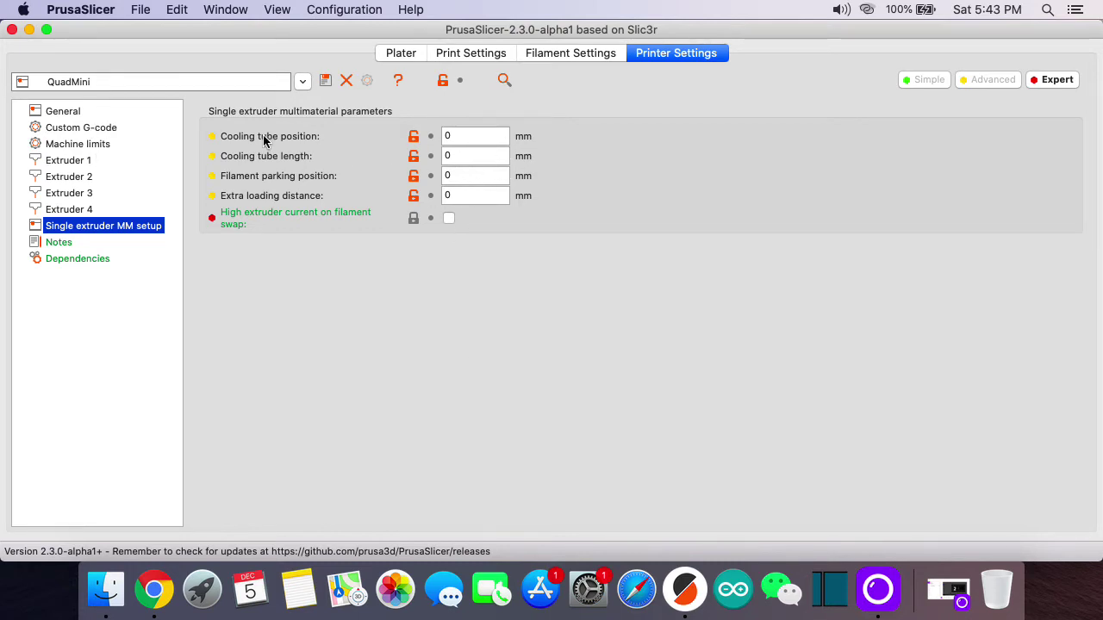
Look through the tool change G-code, from the unloading and filament-shaping moves to the next_extruder button-press blocks
left_click(87, 134)
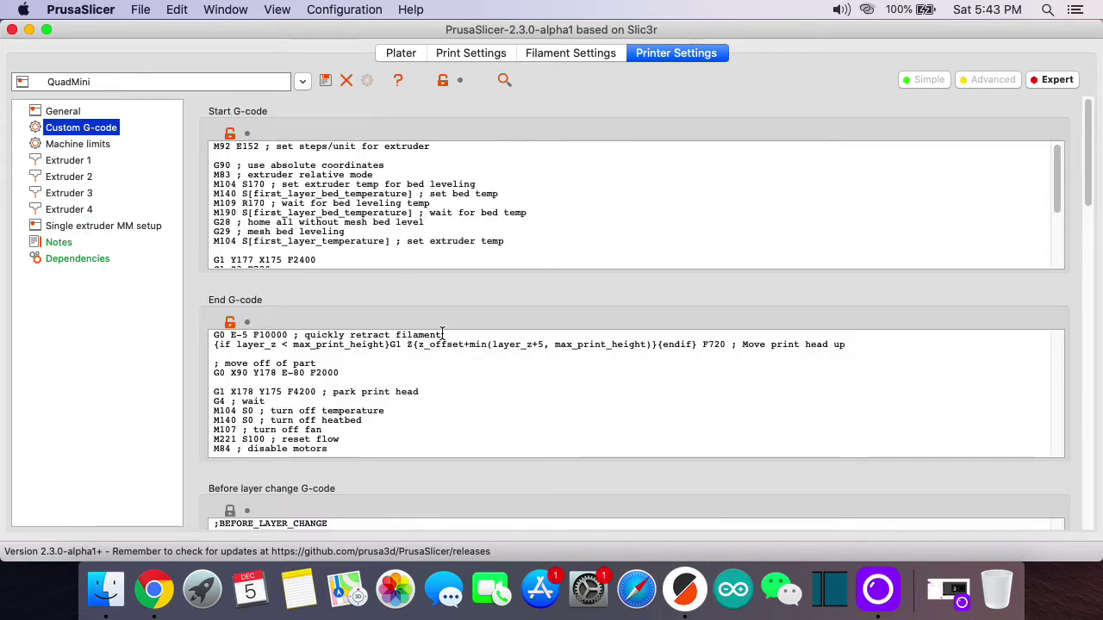
scroll(198, 276, "down", 5)
scroll(198, 277, "down", 6)
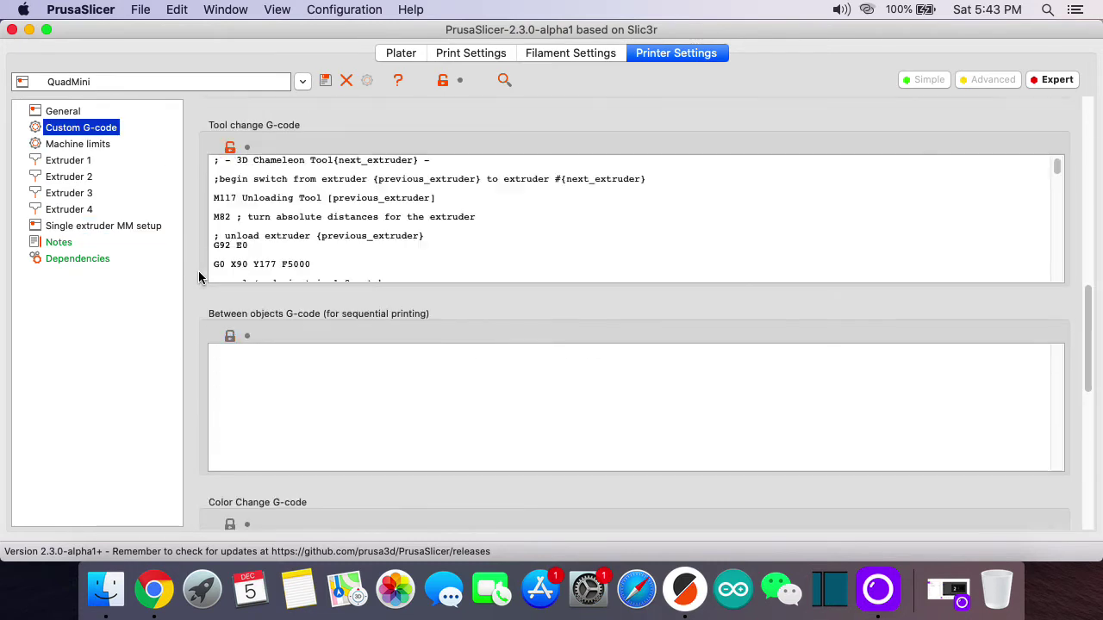
left_click(480, 226)
scroll(501, 203, "down", 15)
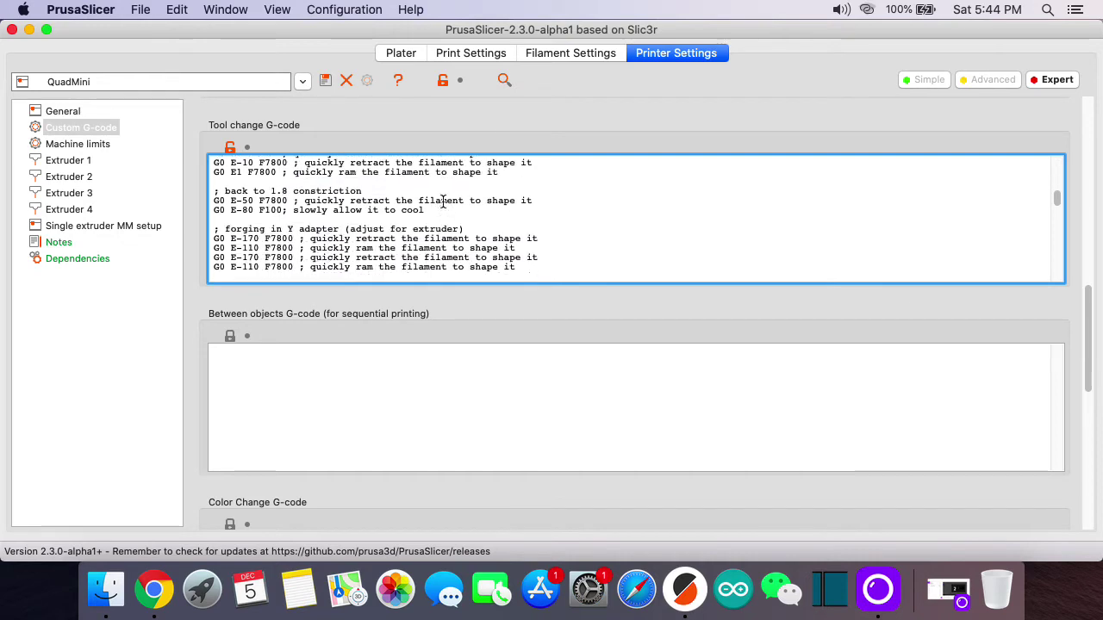
scroll(440, 200, "down", 3)
scroll(440, 199, "up", 5)
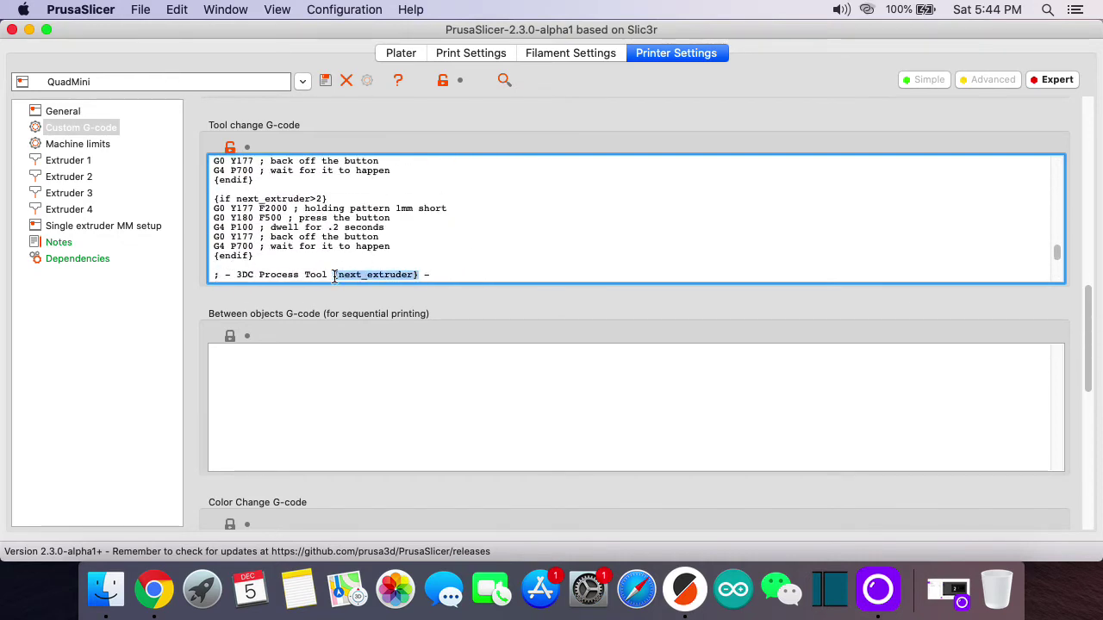
left_click(466, 222)
scroll(465, 224, "up", 5)
scroll(465, 223, "up", 5)
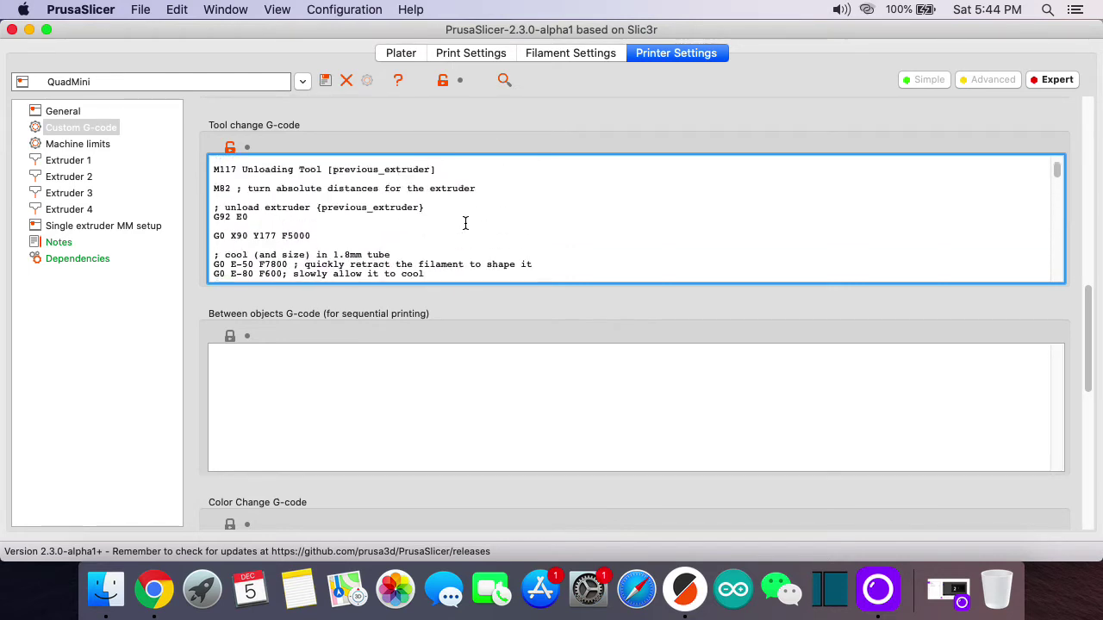
Review the single extruder multimaterial setup, notes, profile dependencies and general settings of the printer profile
left_click(90, 229)
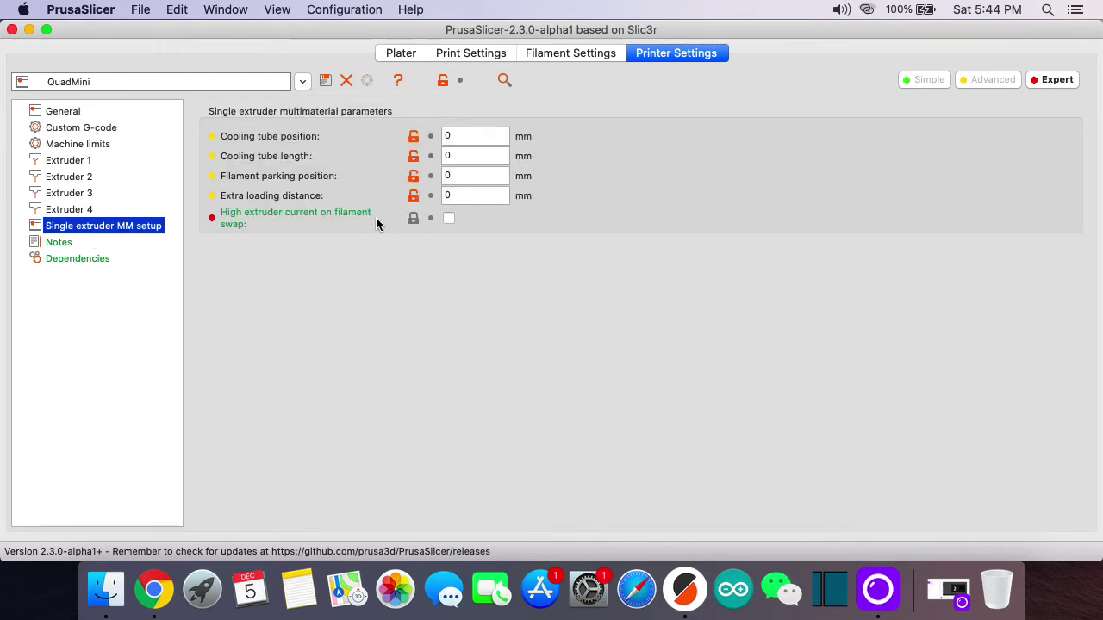
left_click(60, 246)
left_click(73, 259)
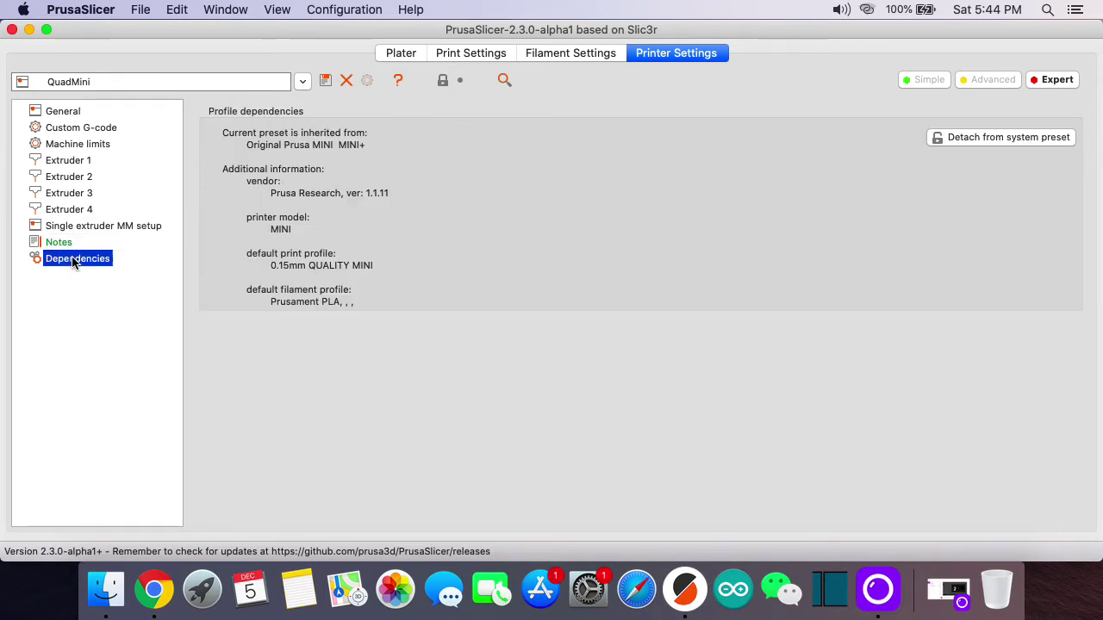
left_click(62, 112)
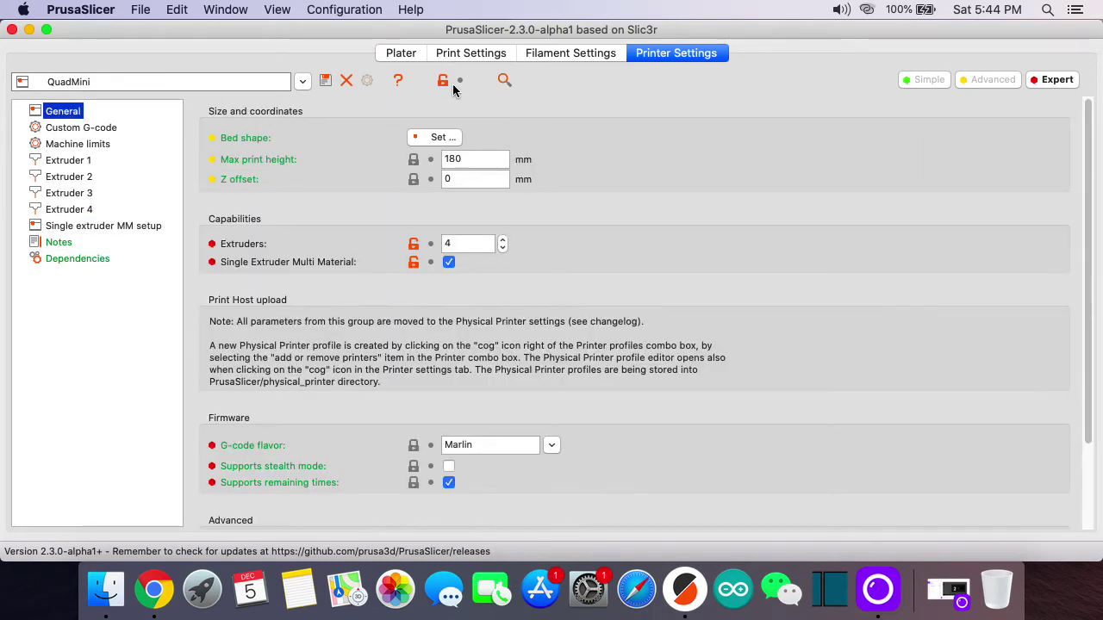
Import Test1.stl to Test4.stl from Downloads onto the bed as a single object with multiple parts
left_click(401, 53)
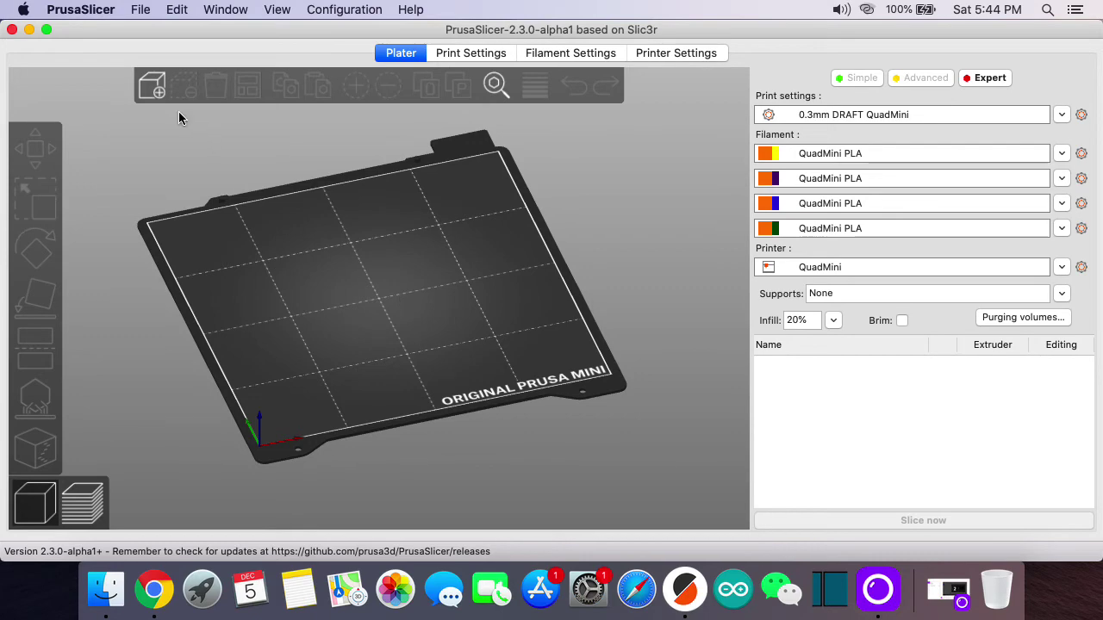
left_click(153, 86)
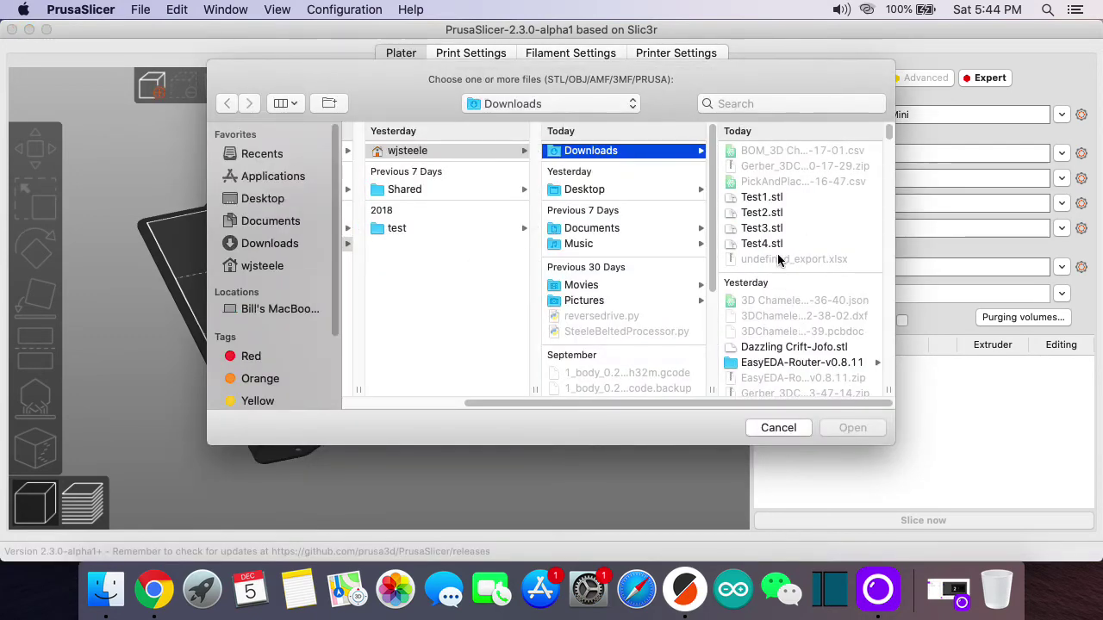
left_click(782, 196)
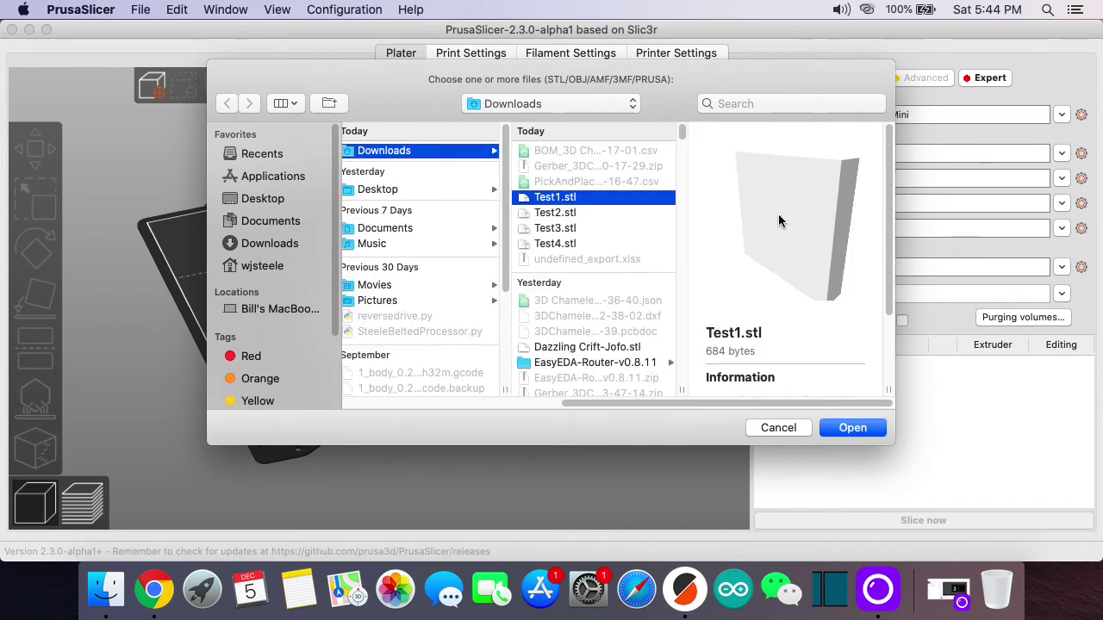
left_click_drag(828, 302, 840, 277)
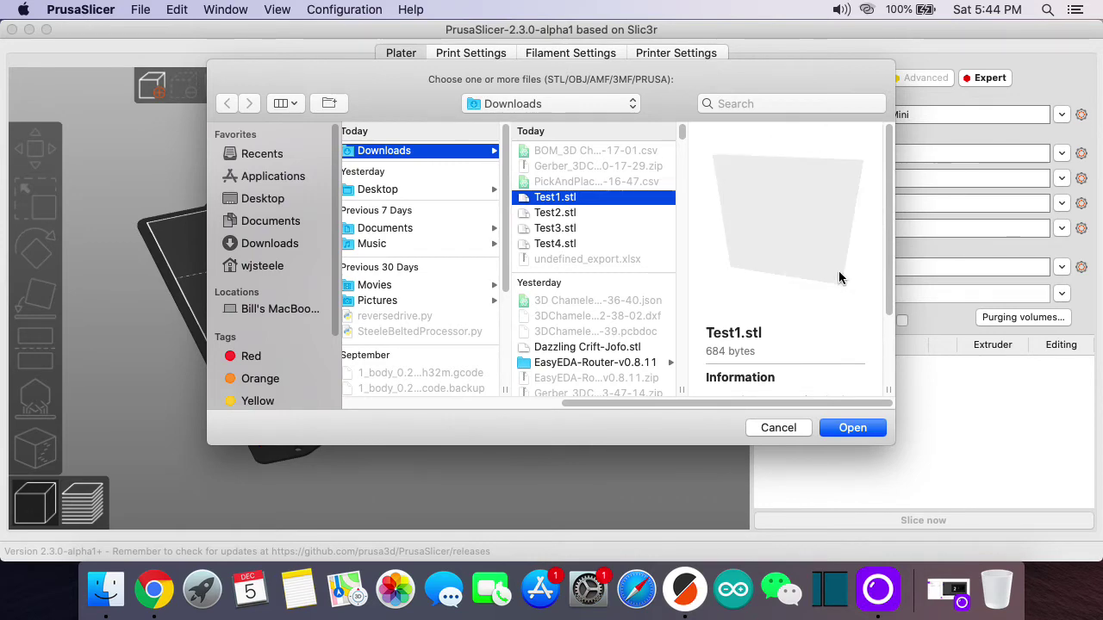
left_click(577, 245, "shift")
left_click(852, 427)
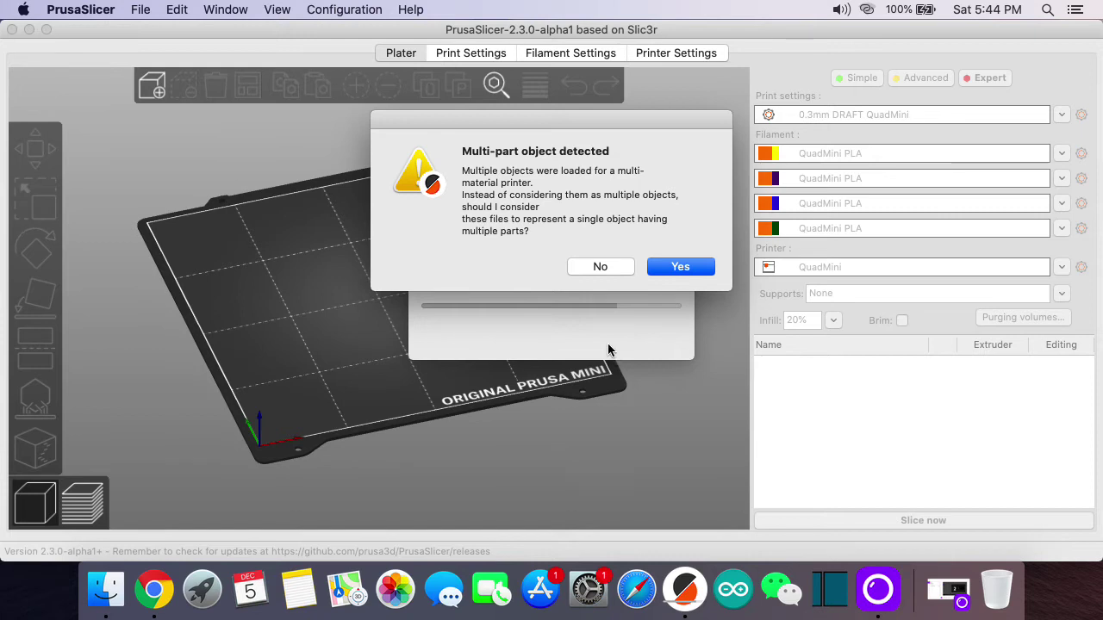
left_click(691, 273)
left_click_drag(563, 348, 330, 336)
key("z")
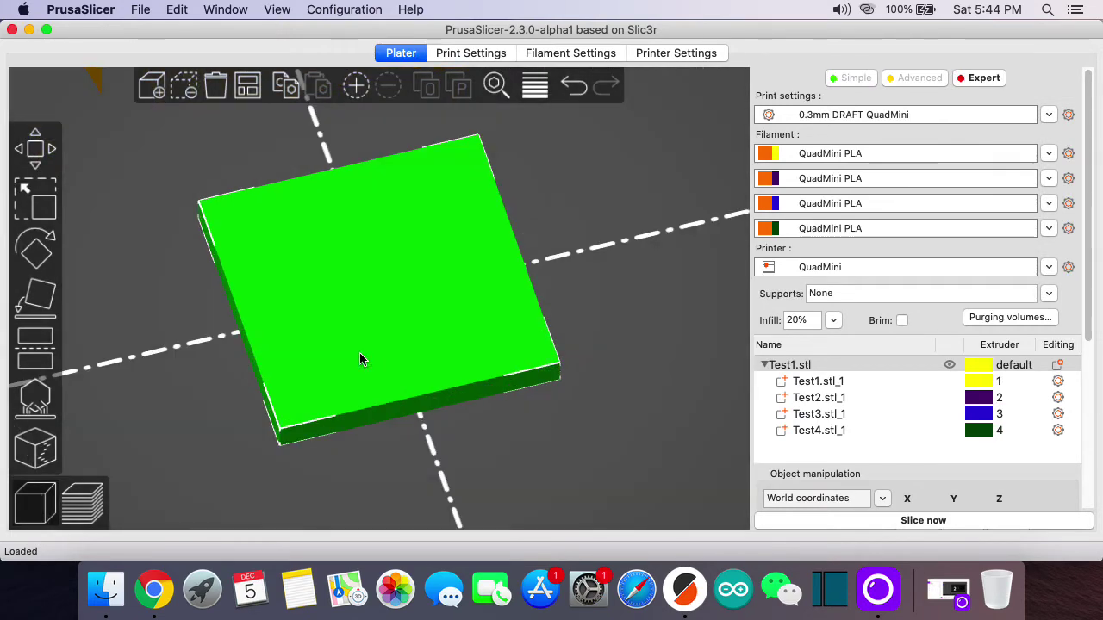
key("Escape")
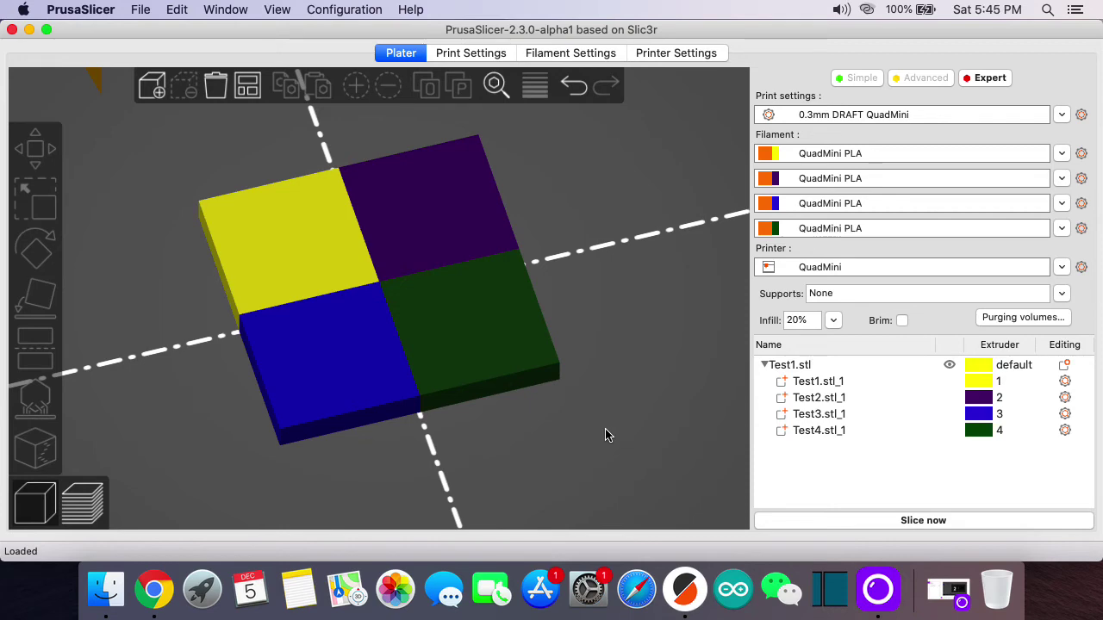
Look at the available filament presets for the first extruder and keep QuadMini PLA selected
mouse_move(630, 436)
left_mouse_down()
mouse_move(561, 389)
mouse_move(560, 369)
mouse_move(632, 440)
left_mouse_up()
scroll(632, 438, "down", 4)
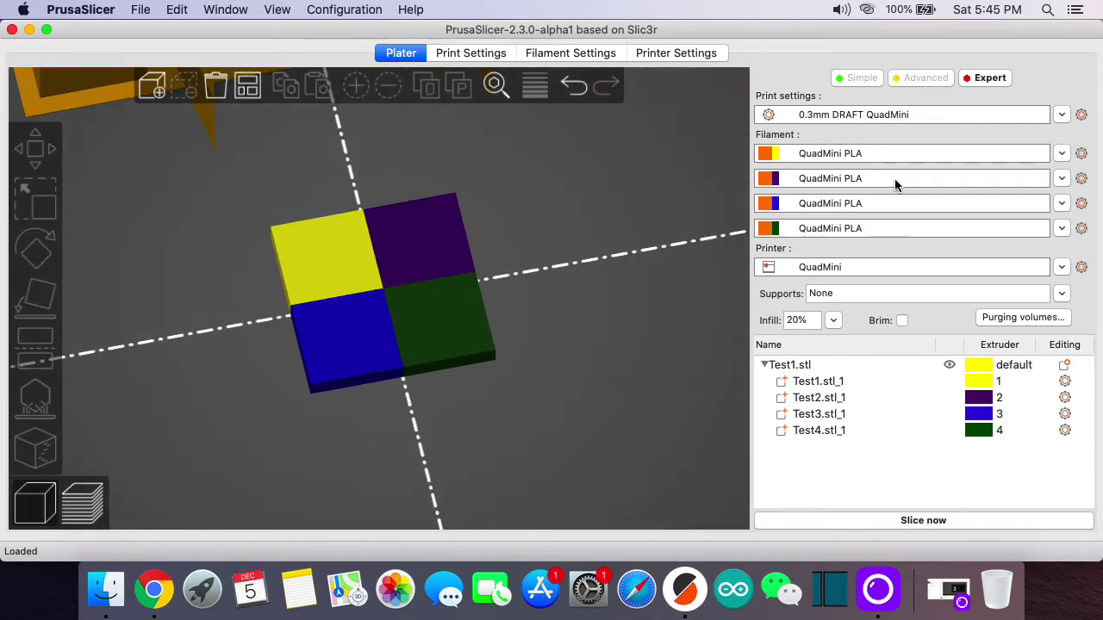
left_click(869, 155)
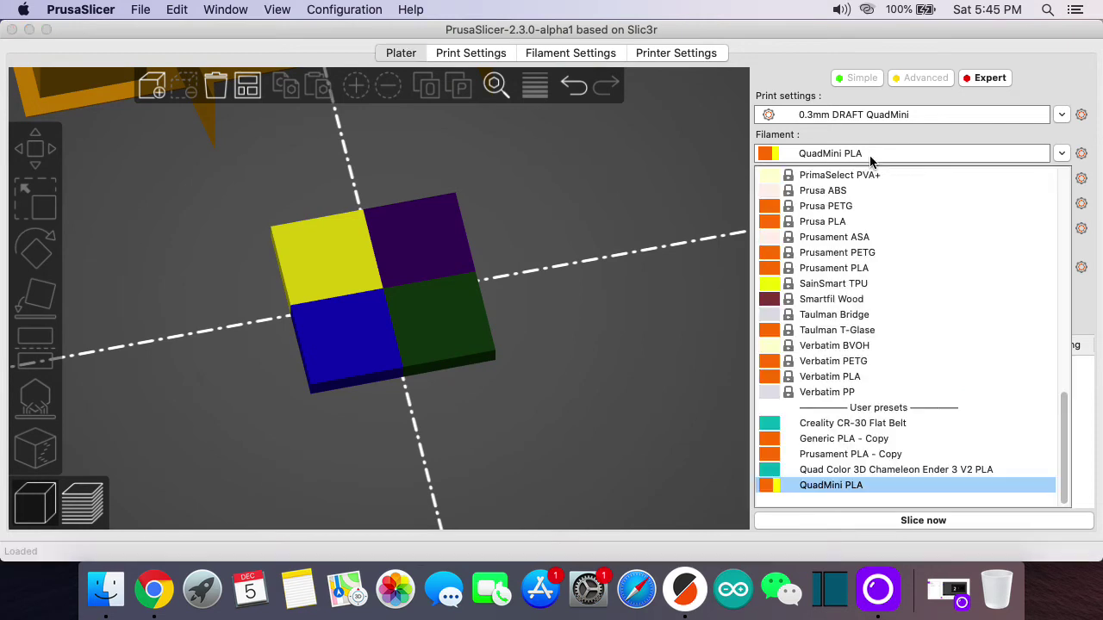
left_click(909, 482)
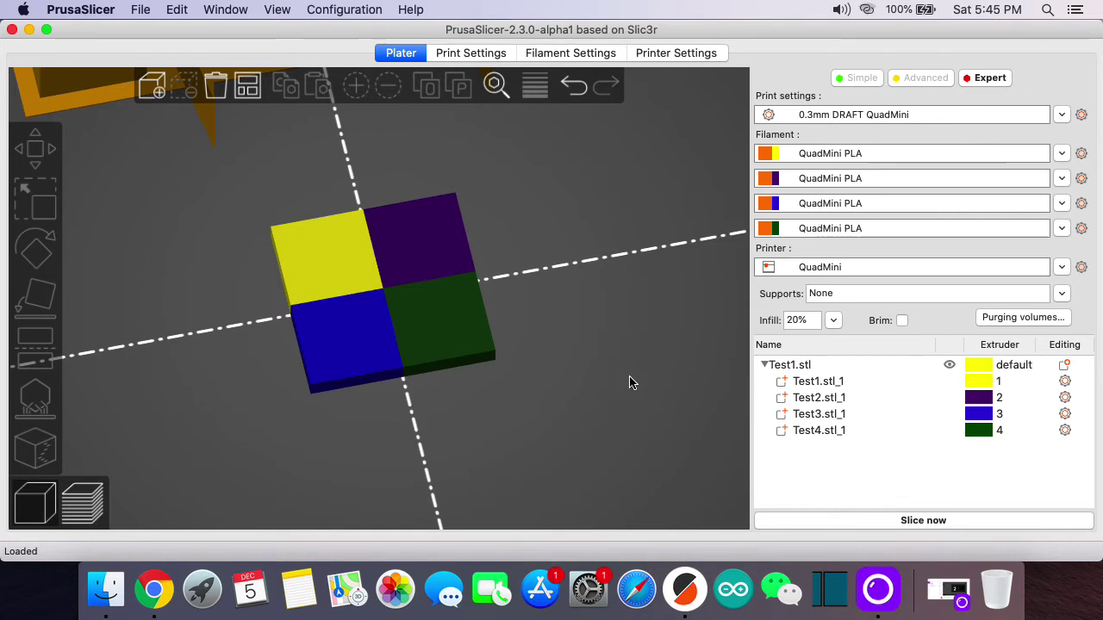
Try red as the third filament's color, then set it back to blue
left_click(775, 204)
left_click(617, 200)
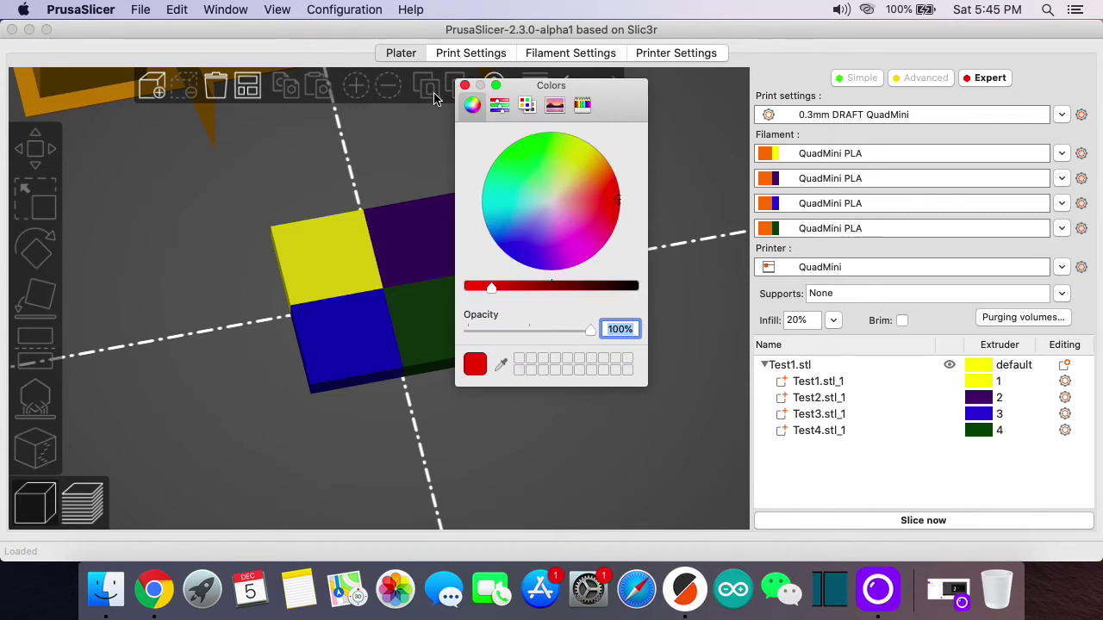
left_click(464, 84)
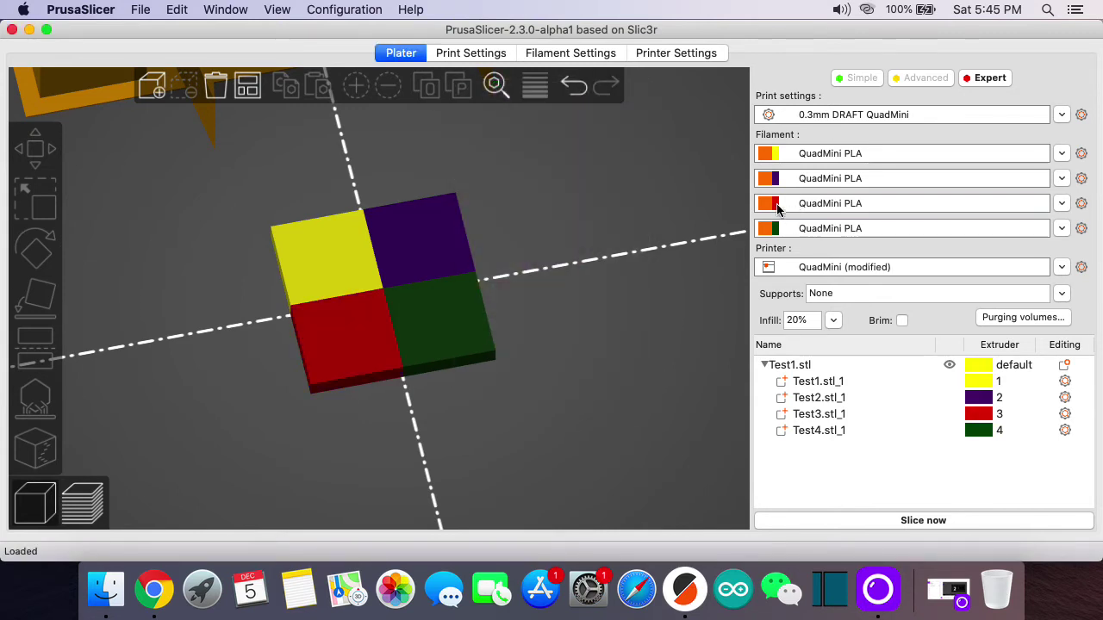
left_click(776, 209)
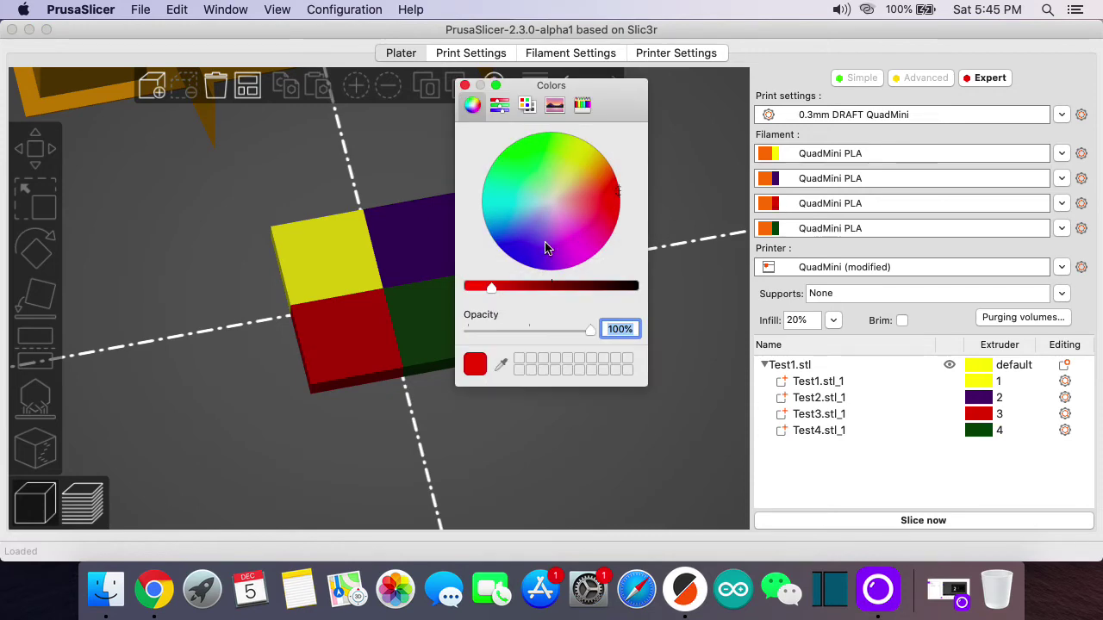
left_click(526, 262)
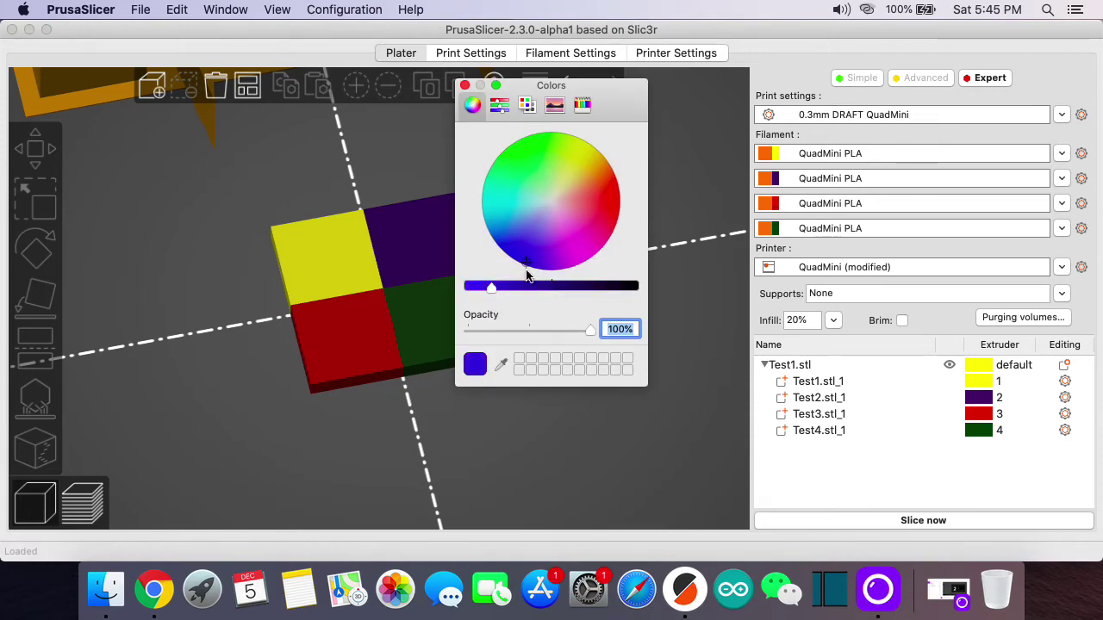
left_click(464, 84)
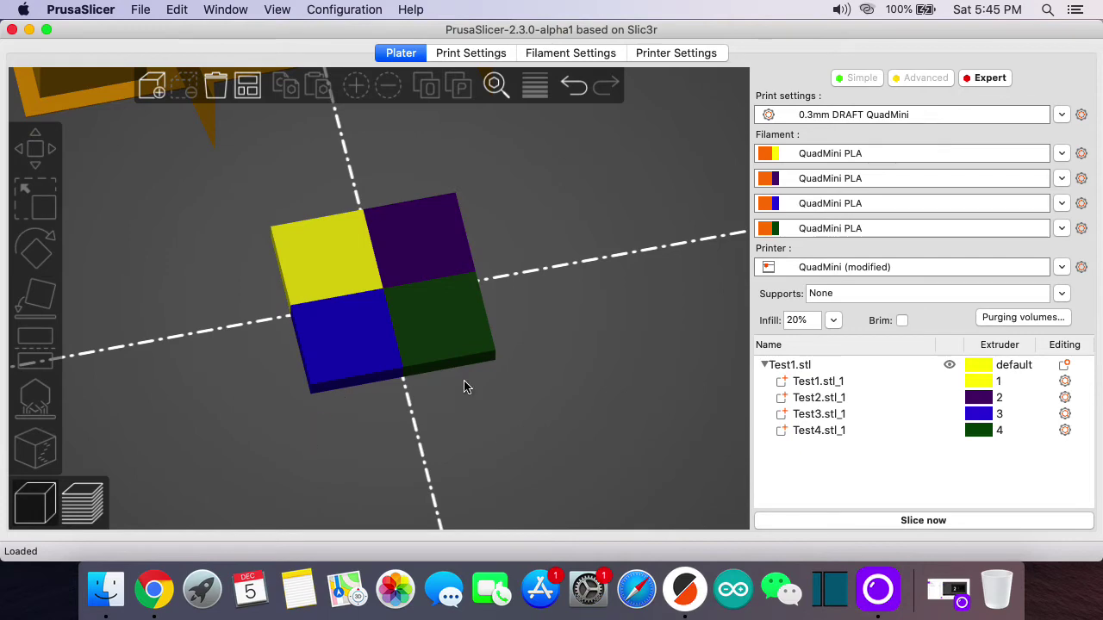
Nudge the wipe tower near the rear edge of the bed, behind the four-color test object
scroll(273, 399, "down", 10)
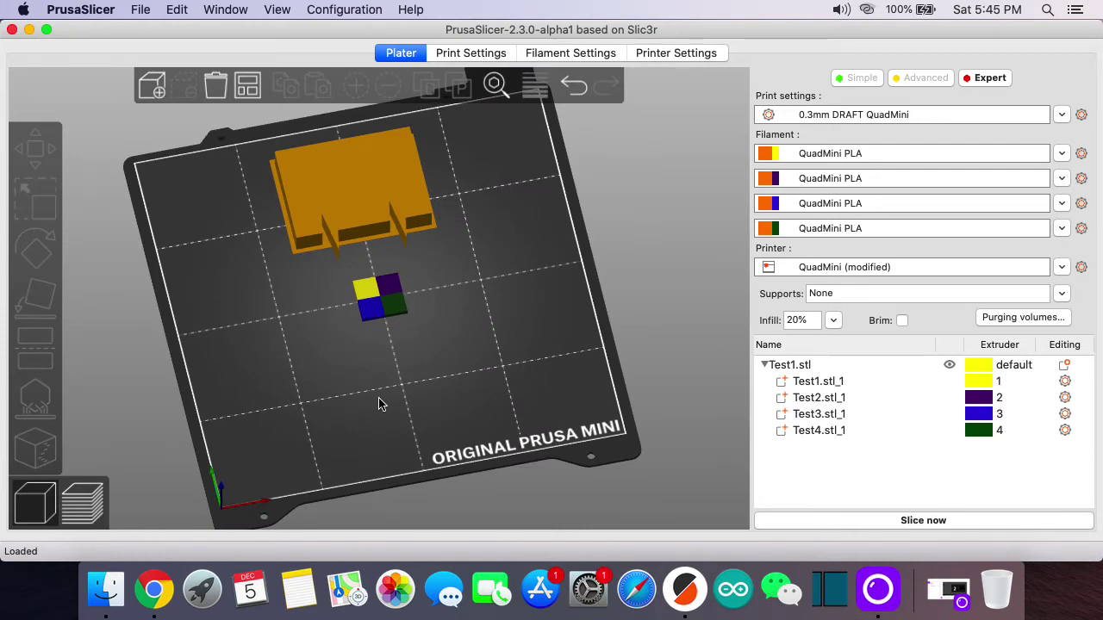
left_click_drag(580, 418, 422, 264)
mouse_move(371, 220)
left_mouse_down()
mouse_move(368, 197)
mouse_move(352, 223)
mouse_move(362, 213)
left_mouse_up()
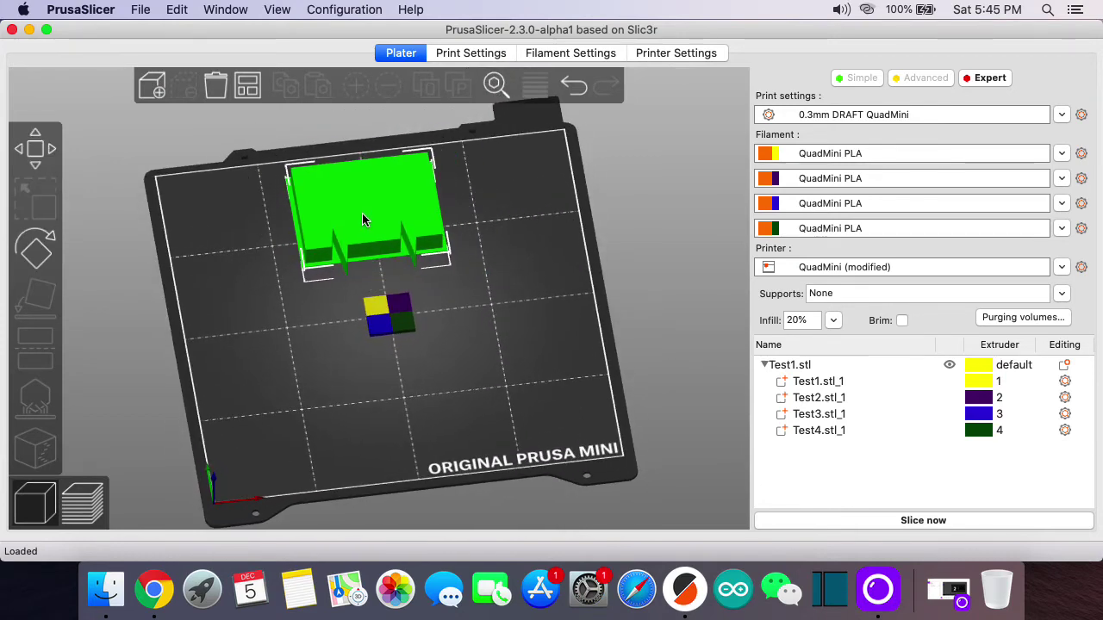
left_click_drag(426, 198, 350, 213)
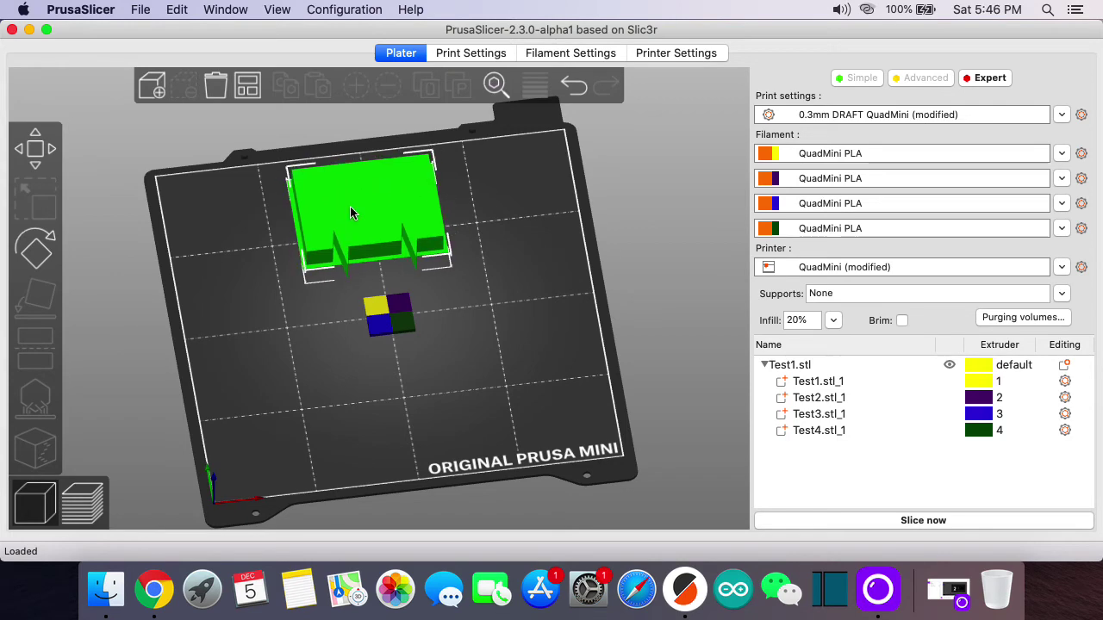
left_click_drag(477, 322, 533, 392)
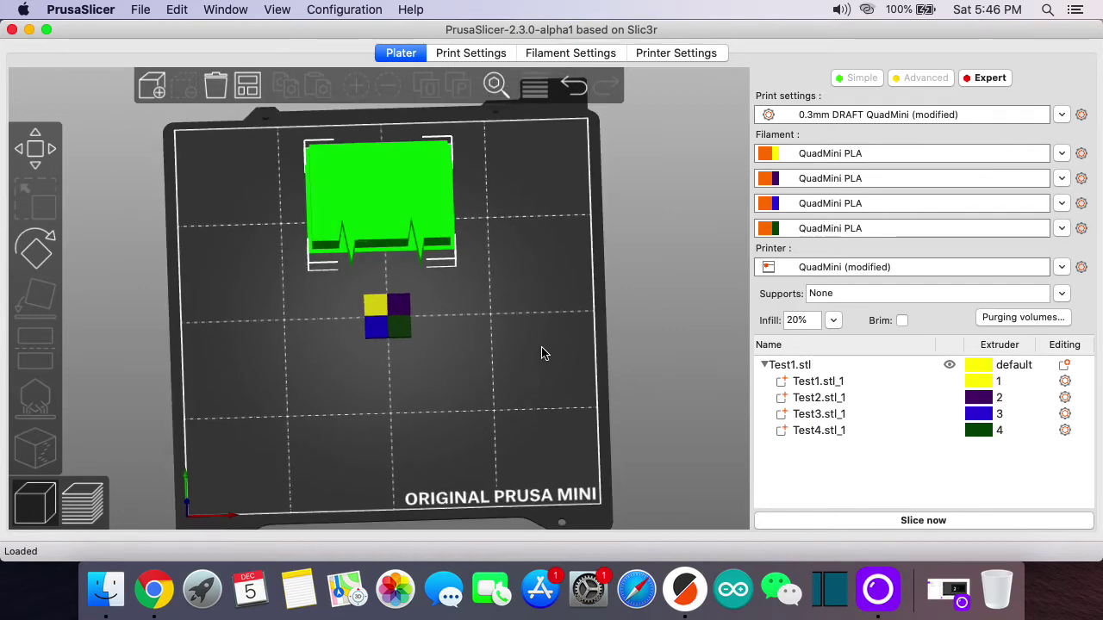
Check the G0 X90 Y177 F5000 travel move in the printer's tool change G-code
left_click(668, 54)
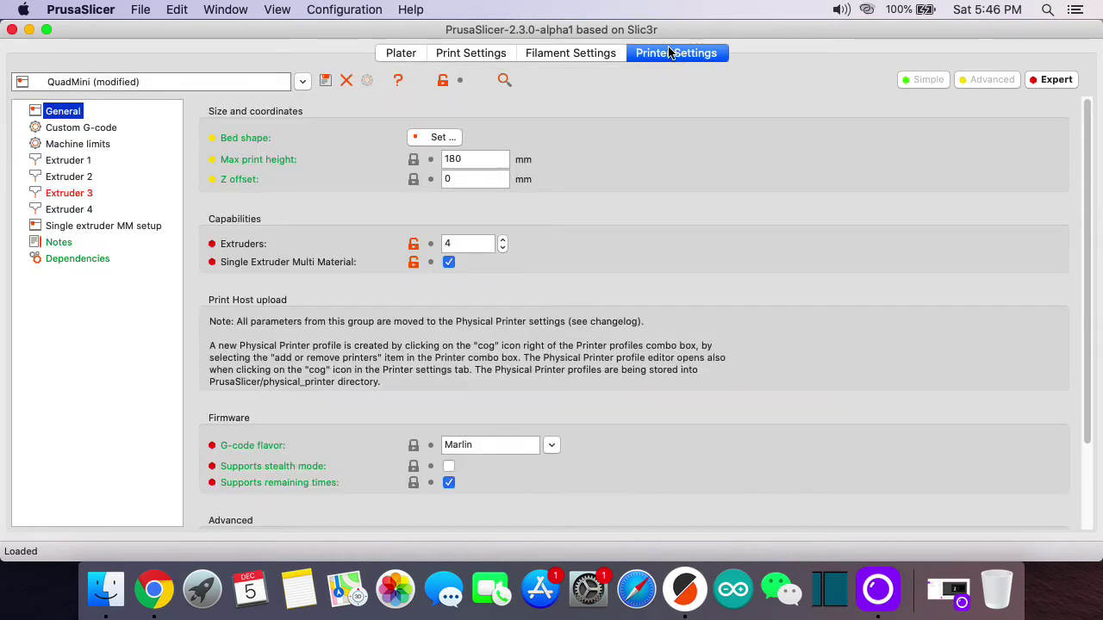
left_click(83, 129)
scroll(196, 328, "down", 10)
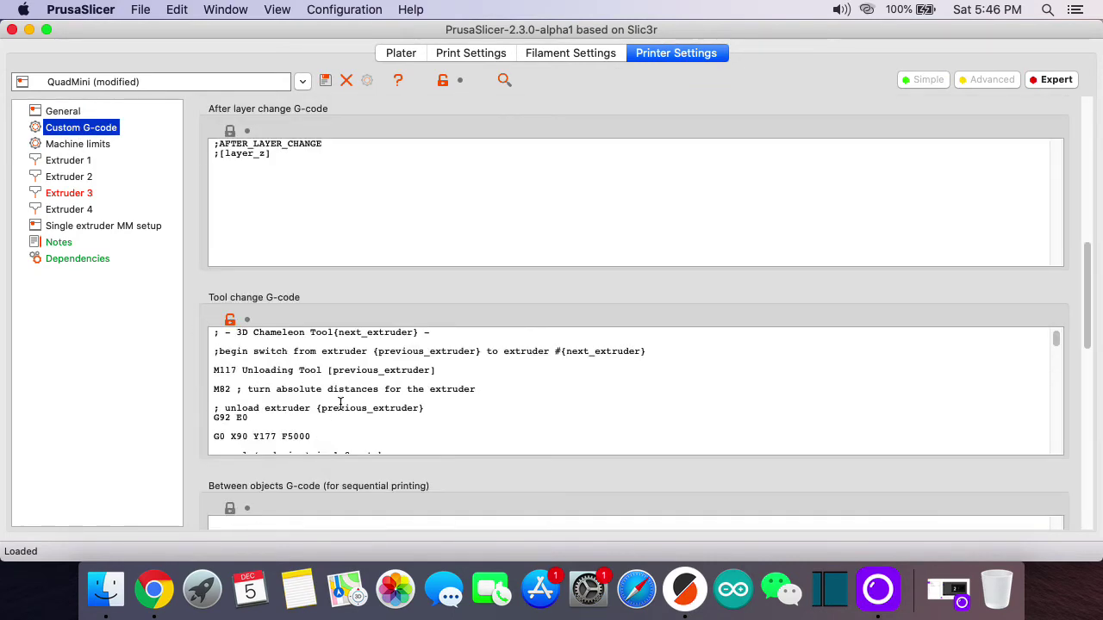
left_click_drag(327, 440, 207, 437)
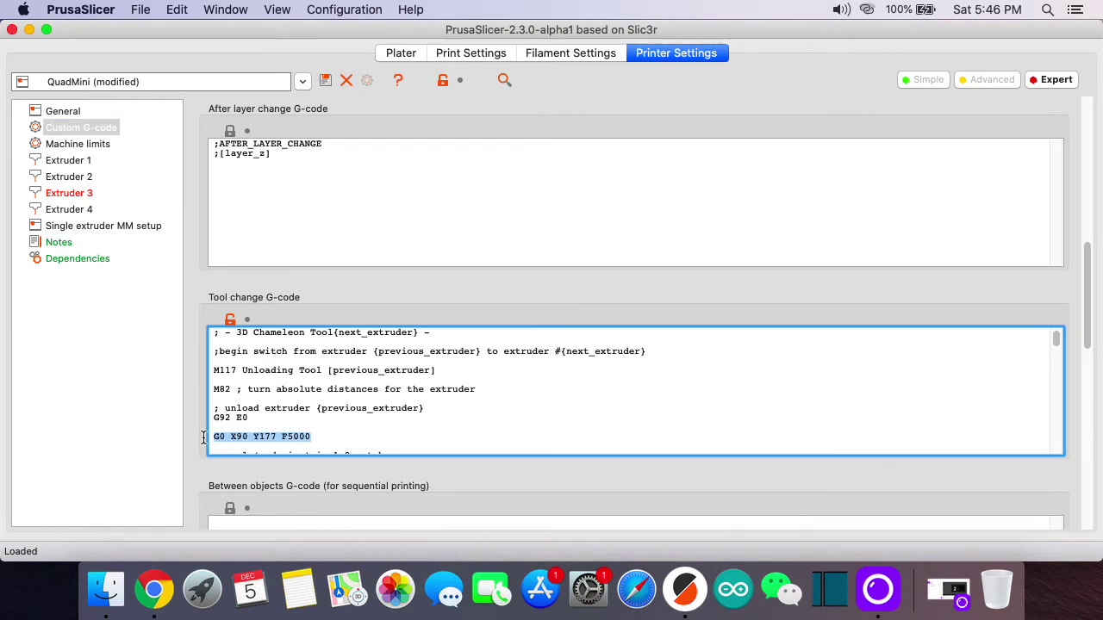
Move the wipe tower to the left side of the bed, beside the four-color test object
left_click(401, 54)
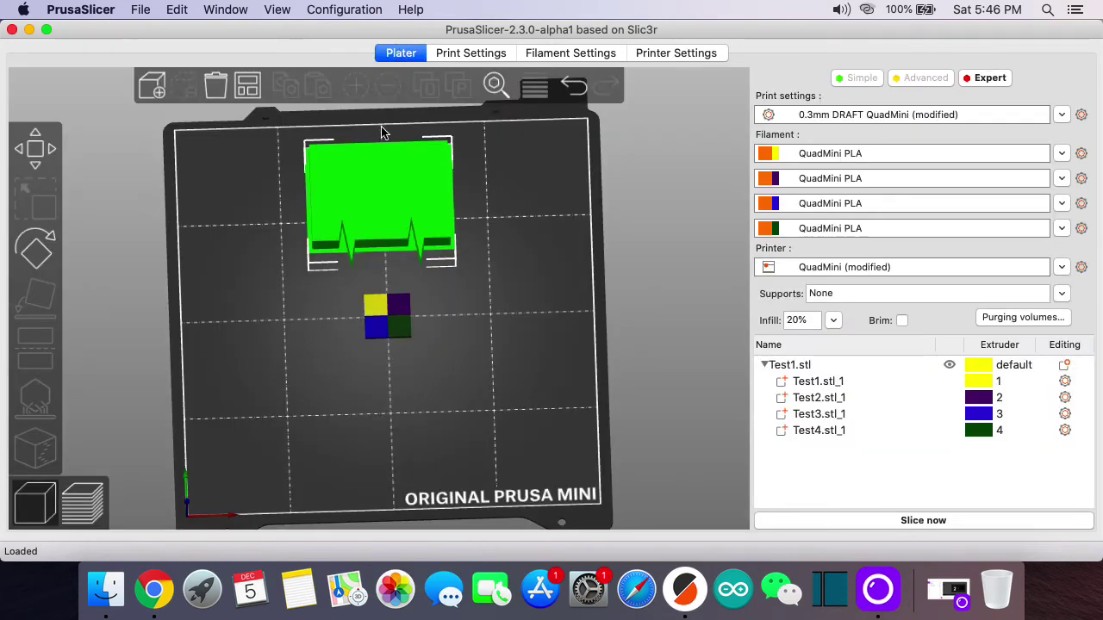
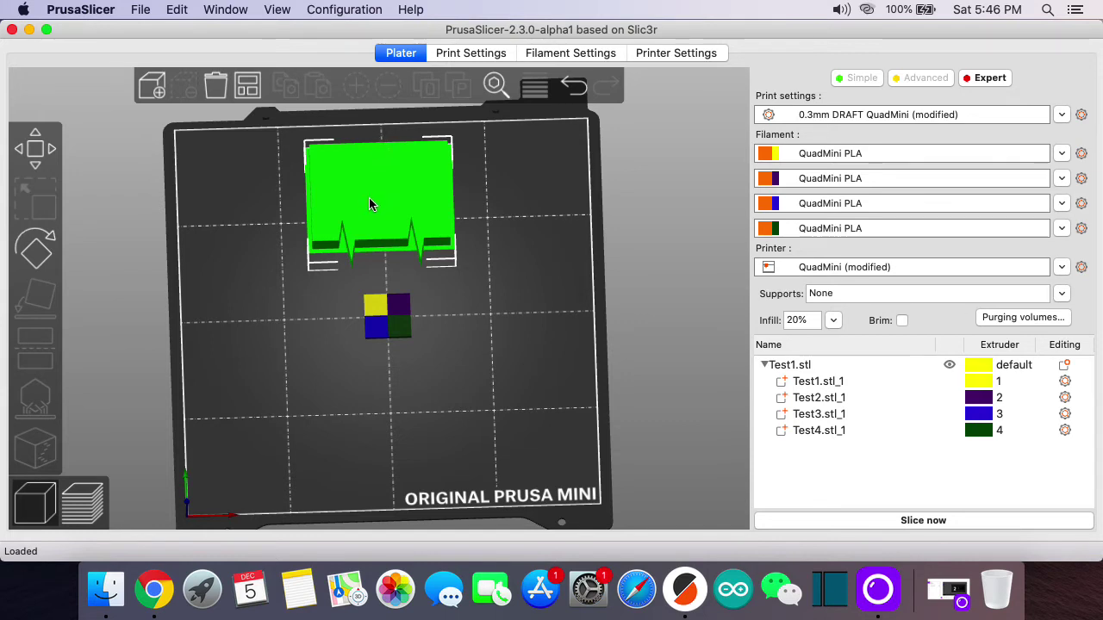
left_click_drag(369, 200, 270, 309)
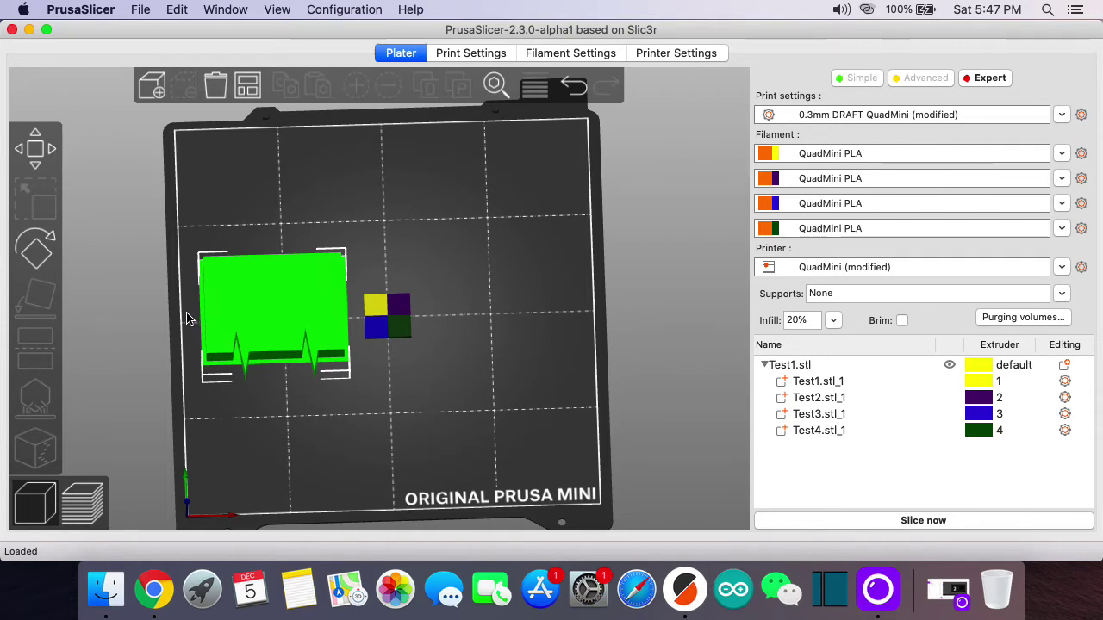
Move the wipe tower to the rear edge of the bed, behind the four-color test object, and slice the plate
left_click_drag(253, 320, 360, 204)
left_click(947, 520)
left_click_drag(316, 373, 466, 384)
key("1")
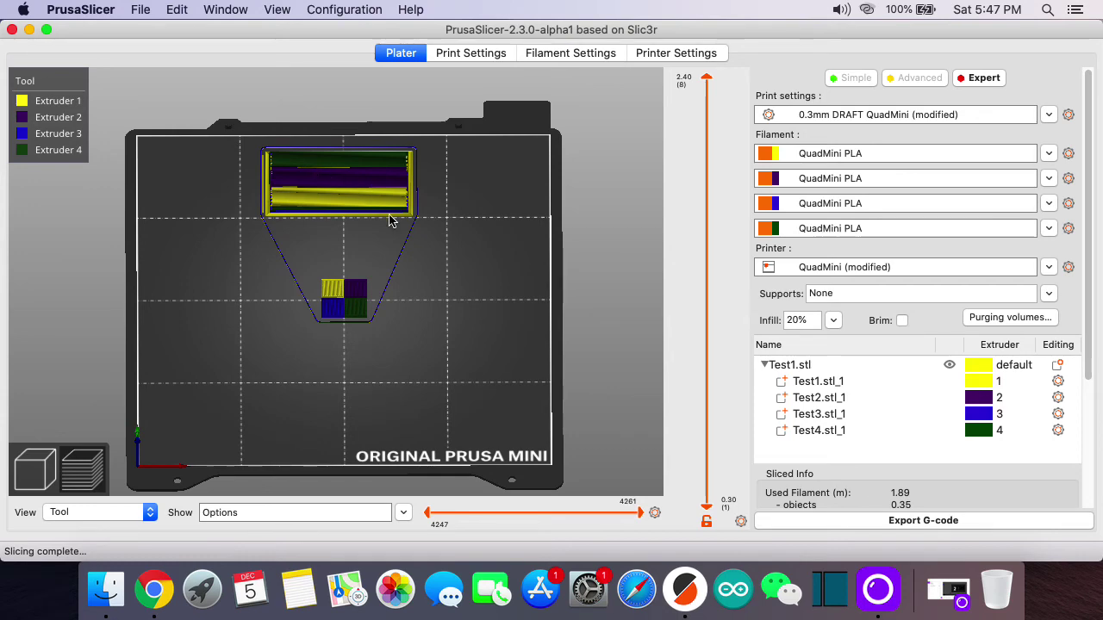
Examine the sliced wipe tower and test object up to the 0.90 mm layer, then restore the full layer range
left_click_drag(396, 376, 455, 387)
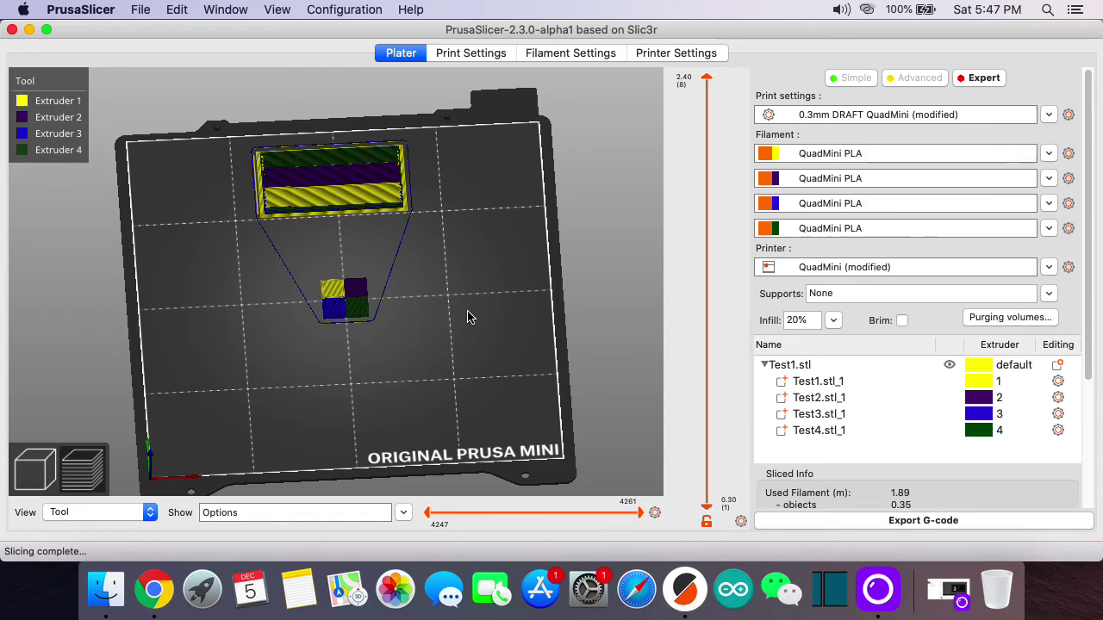
scroll(467, 315, "up", 5)
left_click_drag(554, 431, 506, 393)
left_click_drag(707, 80, 680, 382)
scroll(593, 392, "down", 3)
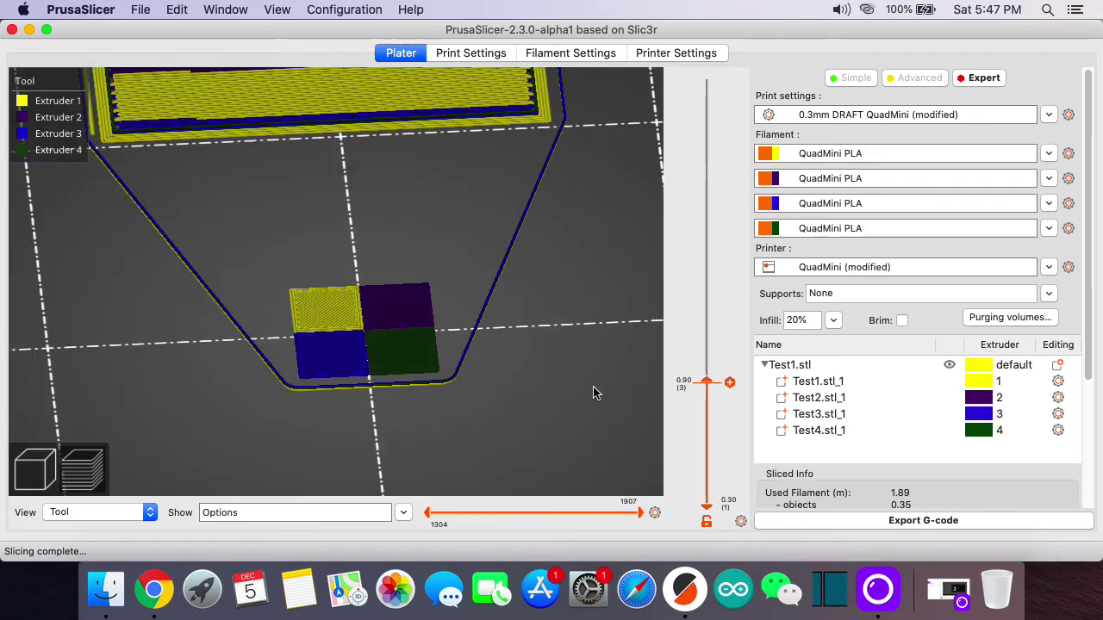
scroll(616, 377, "down", 3)
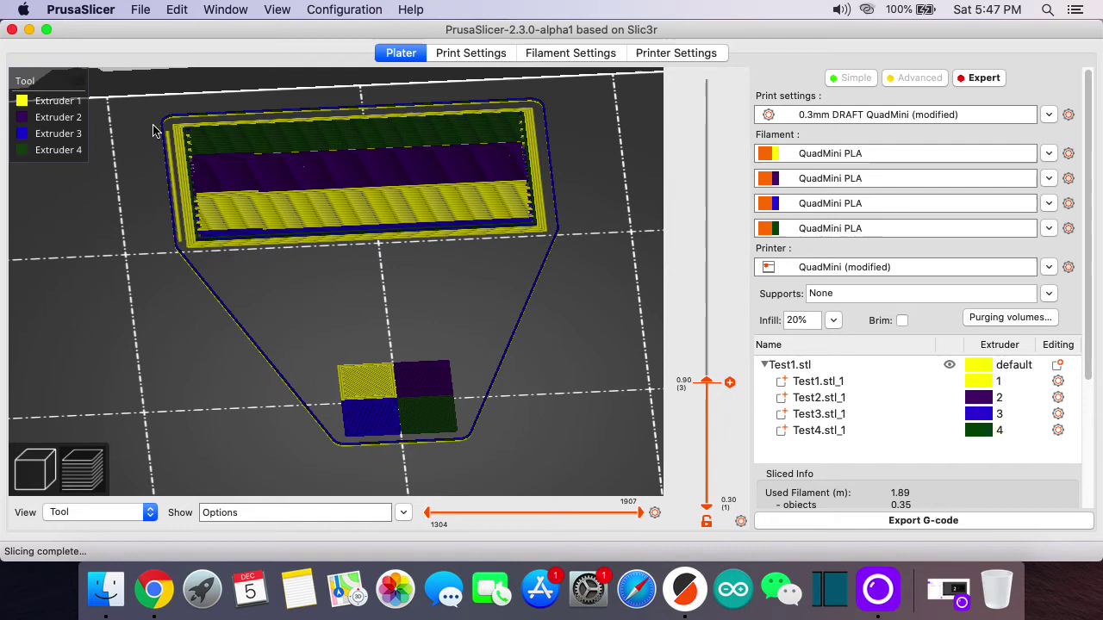
left_click_drag(706, 382, 686, 53)
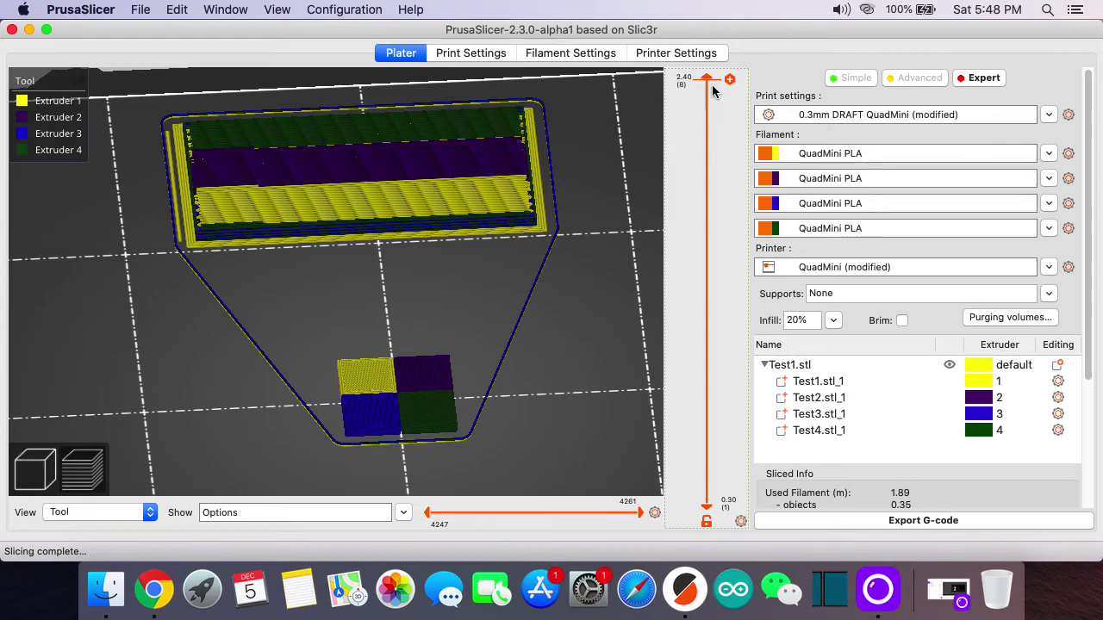
Compare the purge color bands of layers 1 and 2, then review the complete wipe tower beside the test object at full height
left_click_drag(709, 82, 719, 529)
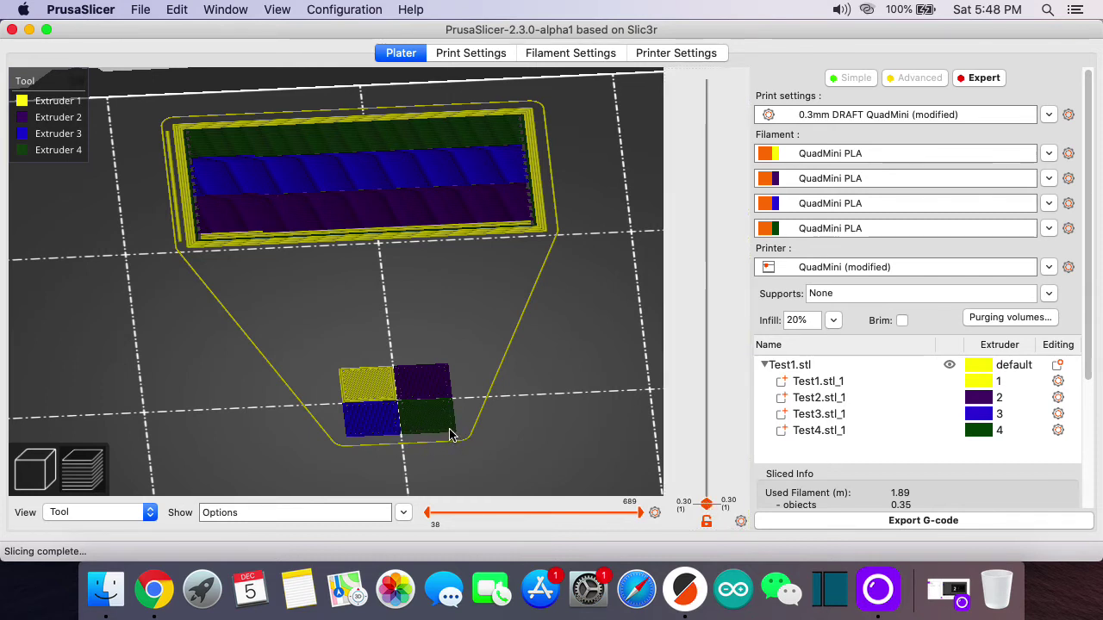
left_click(707, 469)
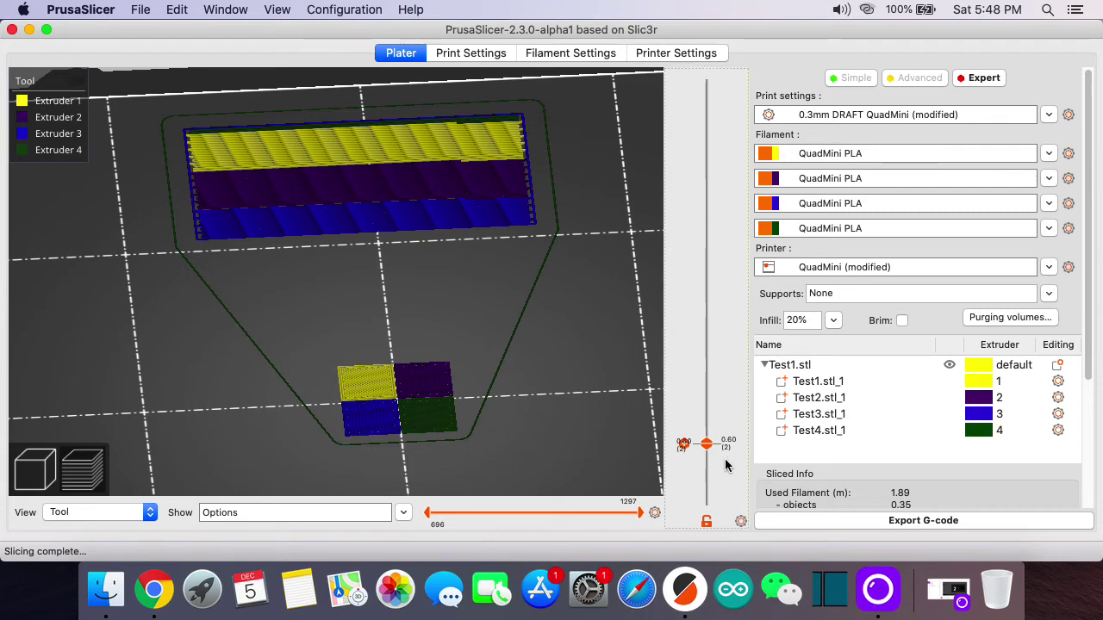
left_click_drag(707, 448, 696, 66)
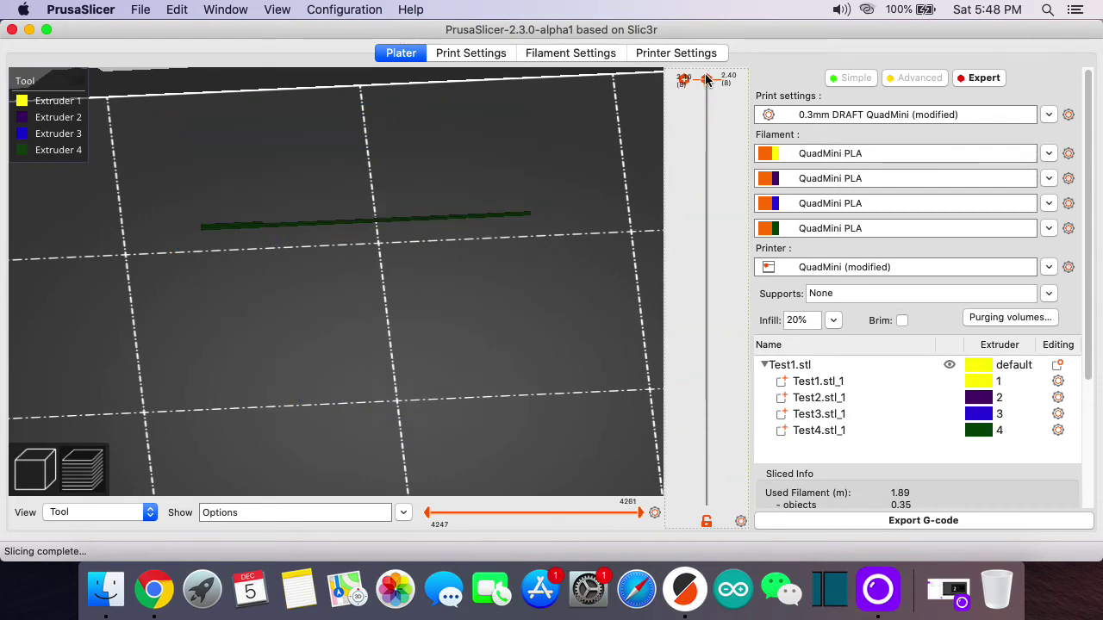
left_click_drag(682, 412, 699, 556)
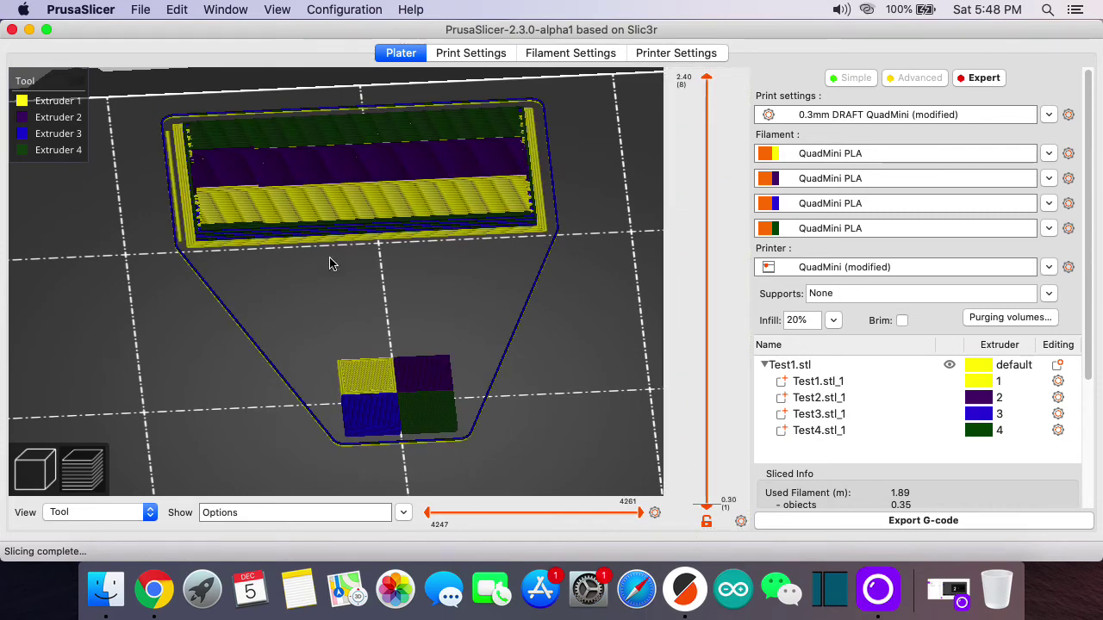
scroll(401, 322, "down", 5)
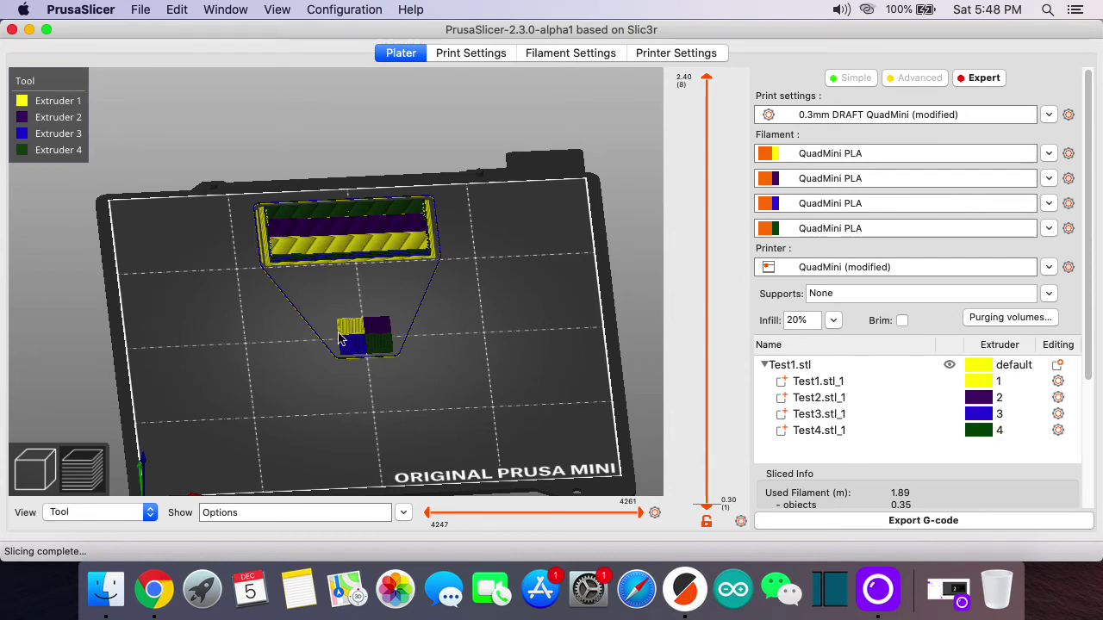
scroll(342, 348, "up", 5)
middle_click_drag(562, 412, 520, 324)
scroll(509, 409, "down", 4)
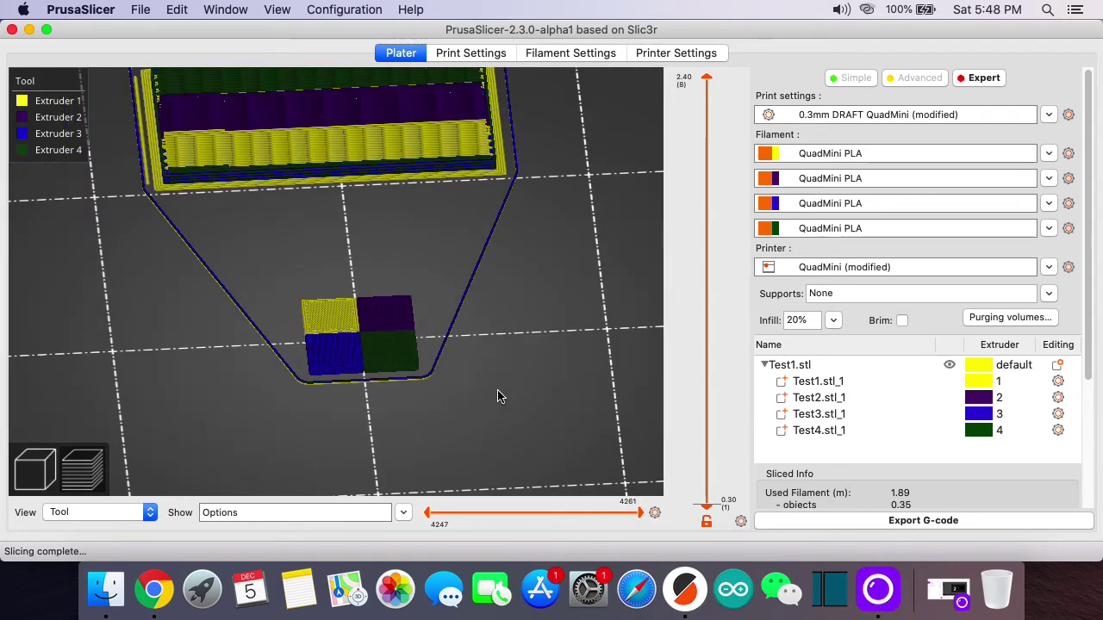
scroll(527, 372, "down", 1)
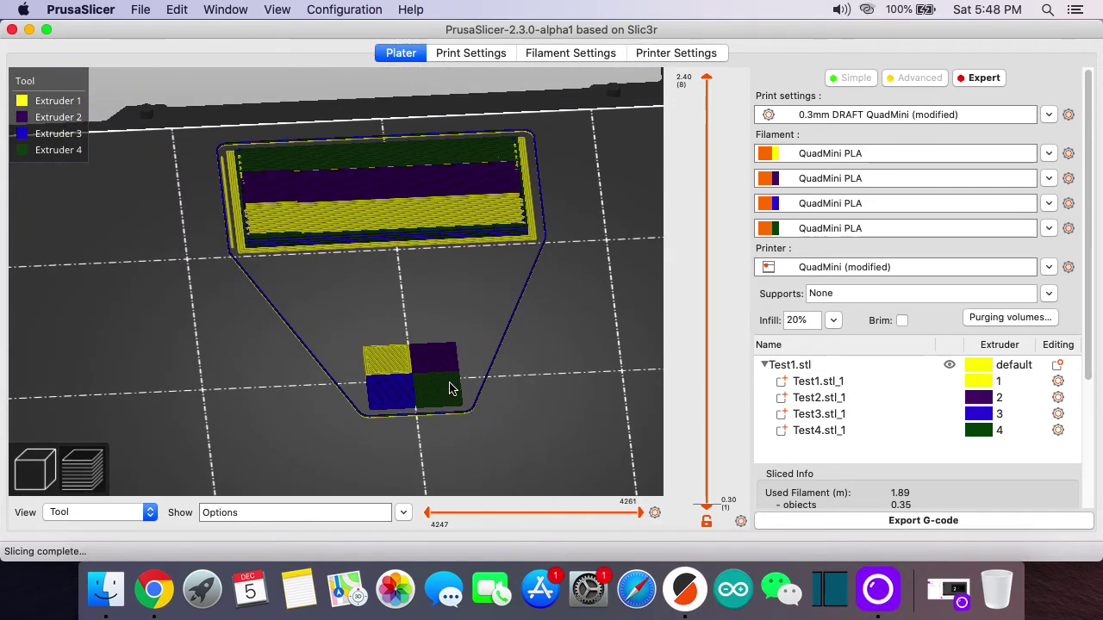
scroll(496, 401, "down", 1)
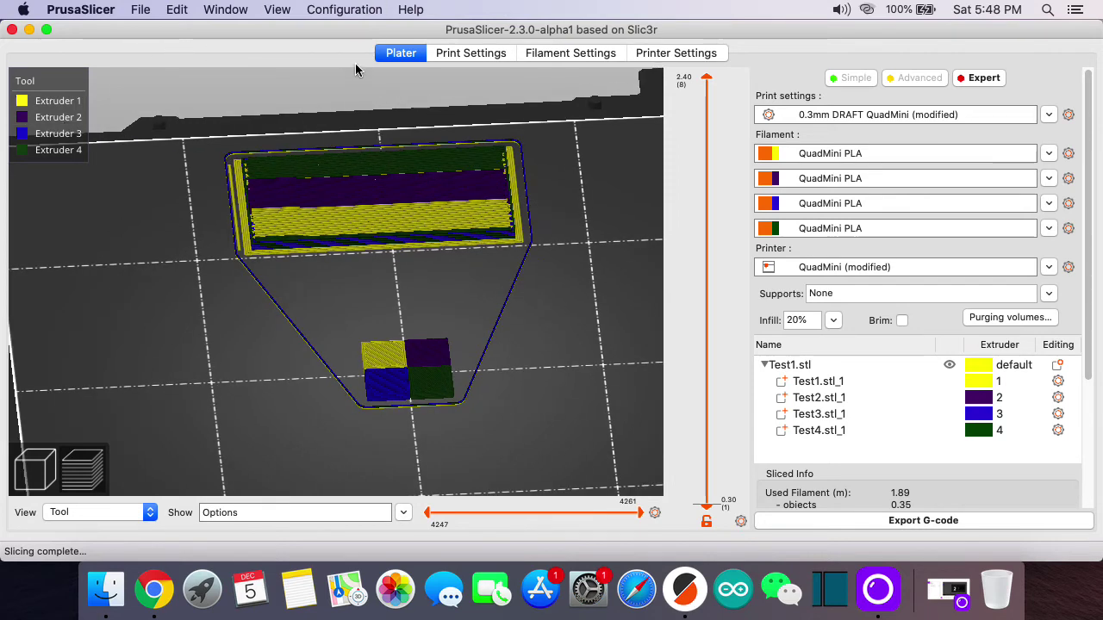
Return to the 3D editor view and delete the four-color test object from the bed
left_click(34, 469)
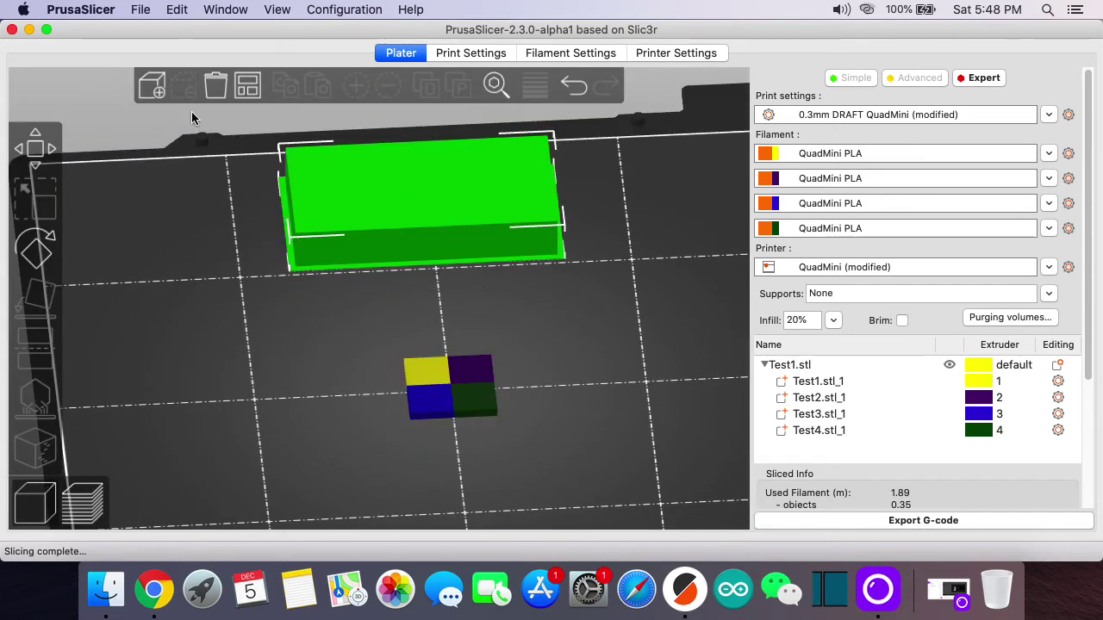
left_click(215, 88)
left_click(681, 227)
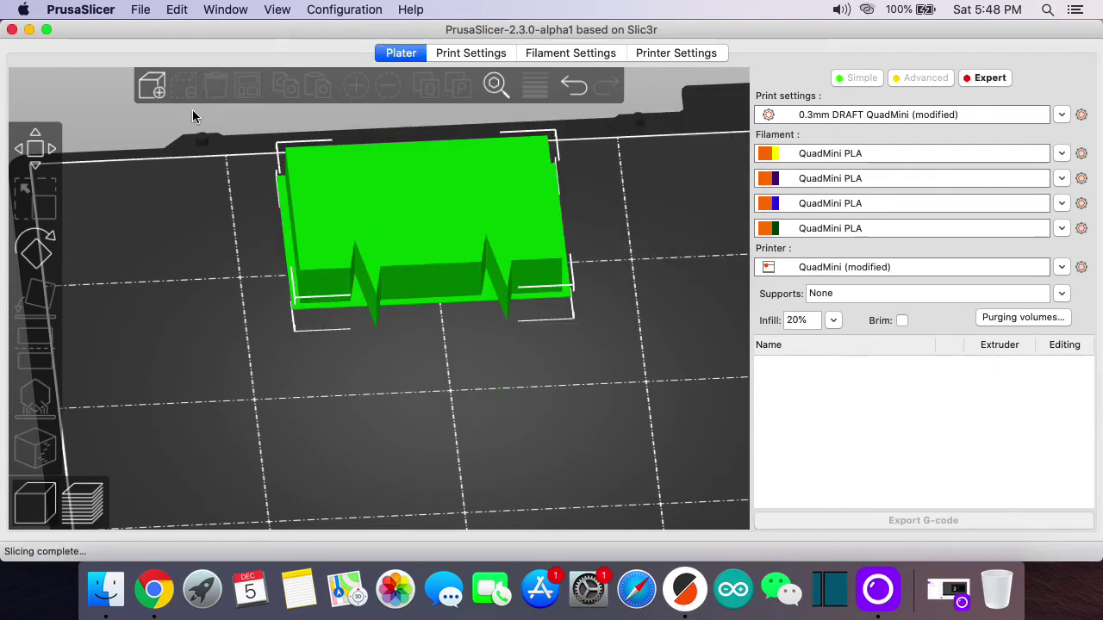
Import mmu_as_main_body.stl, mmu_as_mask_bottom.stl, mmu_as_mask_top.stl and mmu_as_outline.stl from Downloads as a single multi-part object
left_click(151, 88)
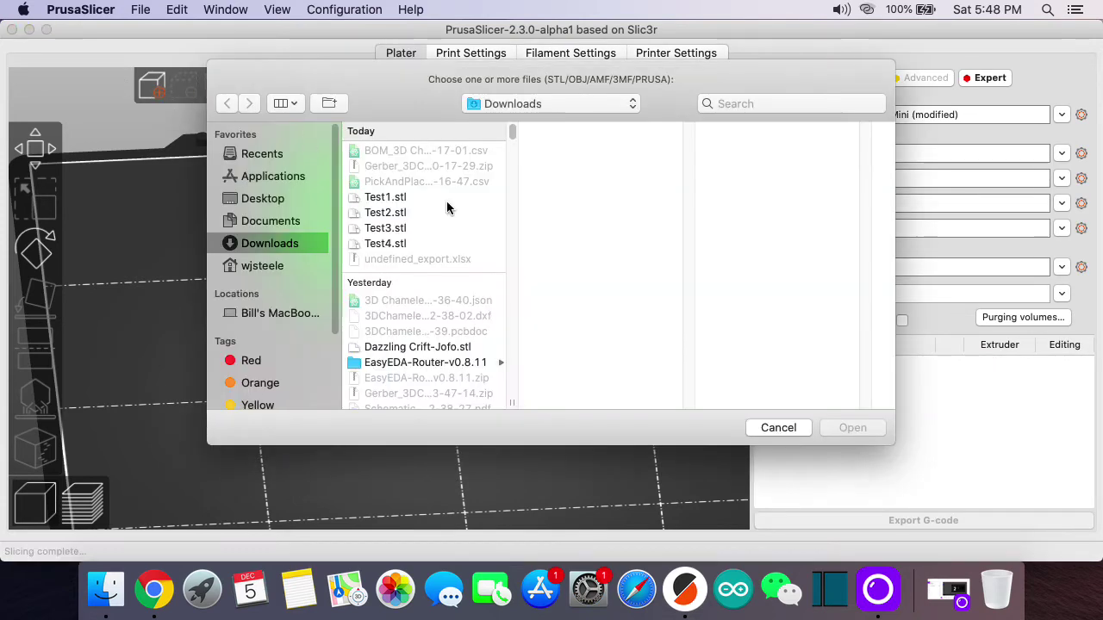
scroll(444, 231, "down", 10)
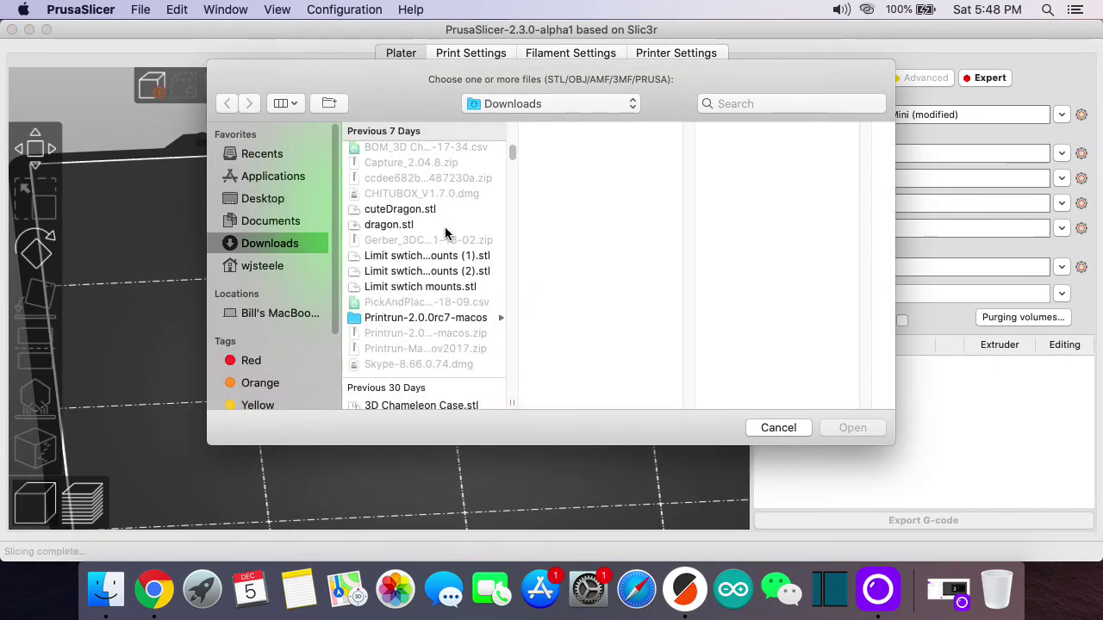
scroll(467, 257, "down", 15)
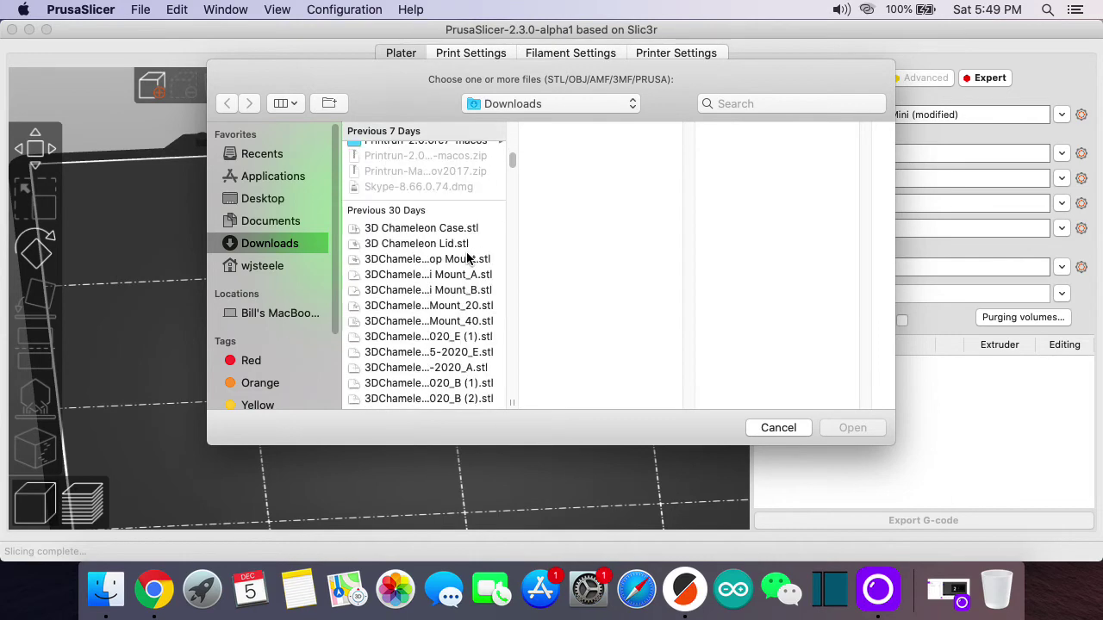
scroll(467, 257, "down", 15)
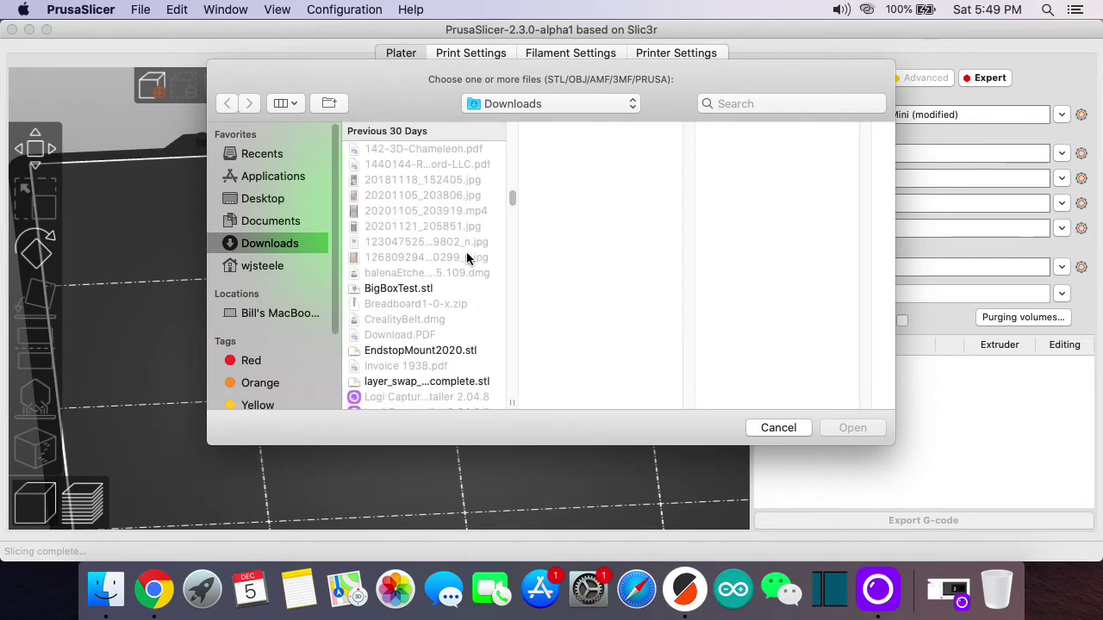
scroll(467, 256, "up", 2)
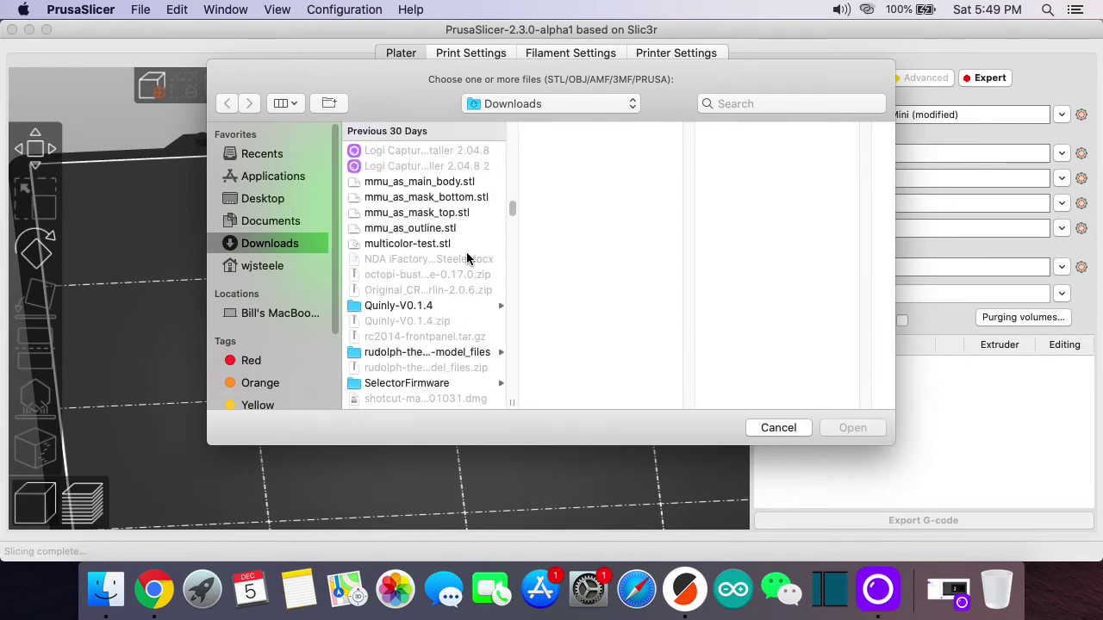
left_click(441, 183)
left_click(437, 198, "shift")
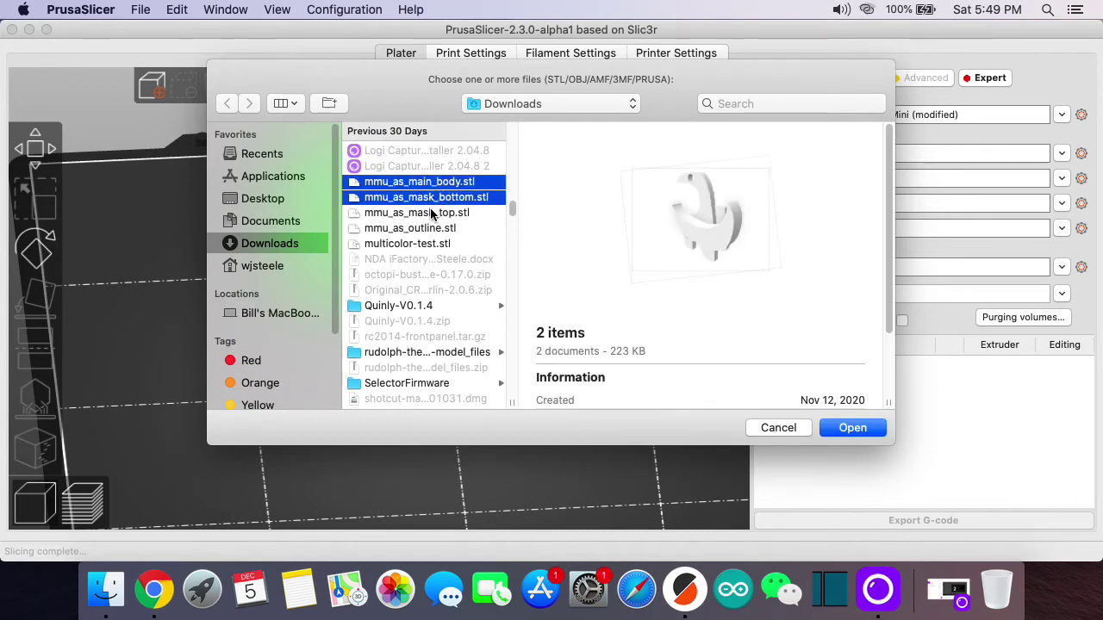
left_click(432, 213, "shift")
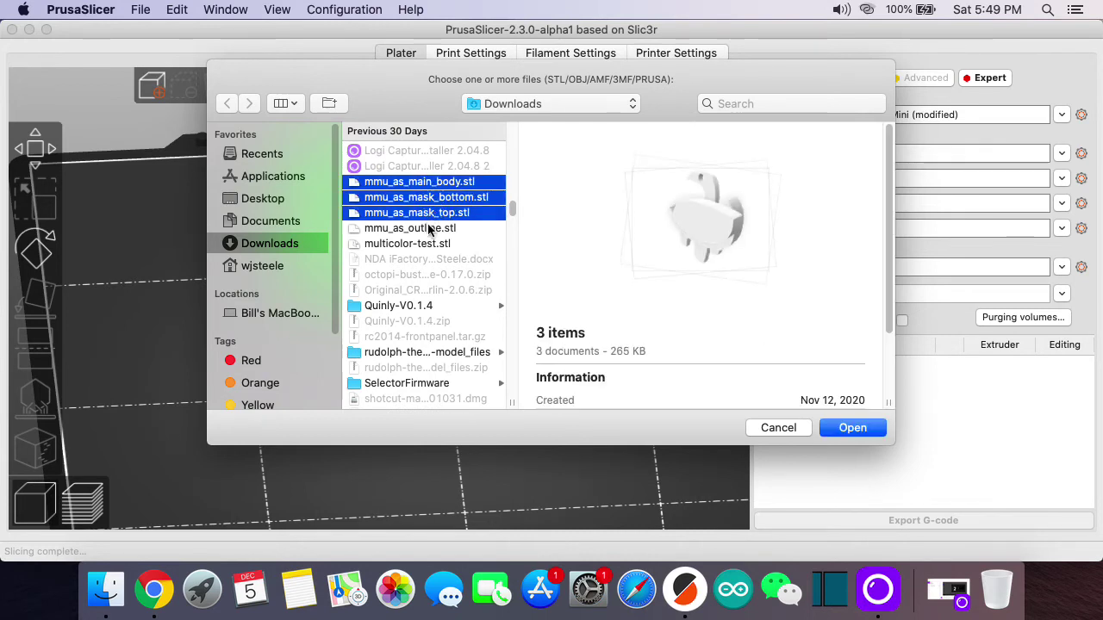
left_click(429, 229, "shift")
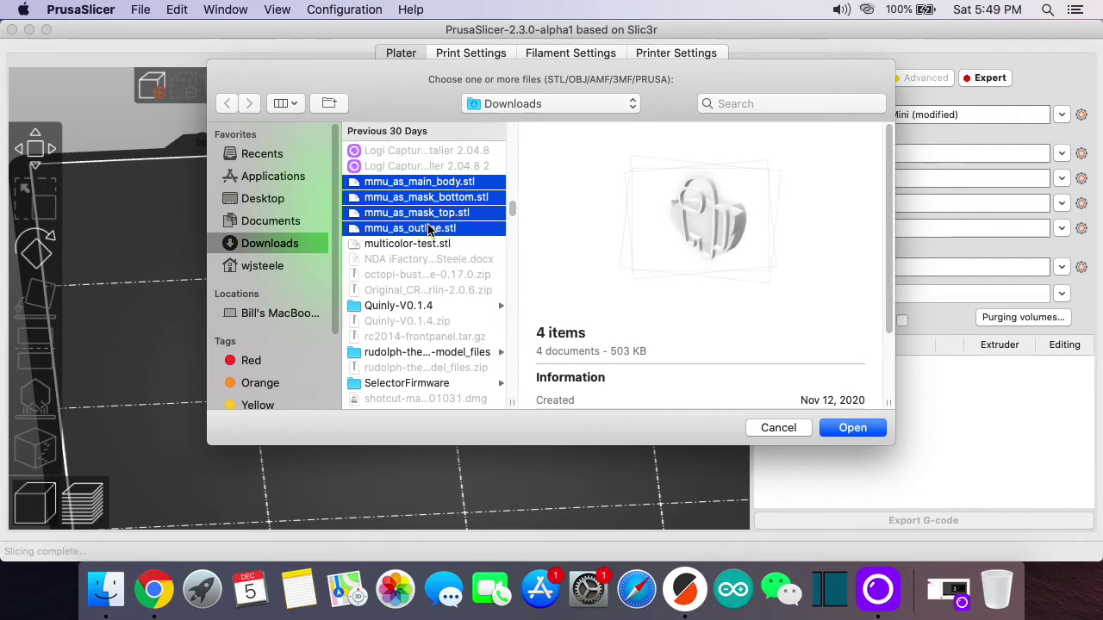
left_click(849, 428)
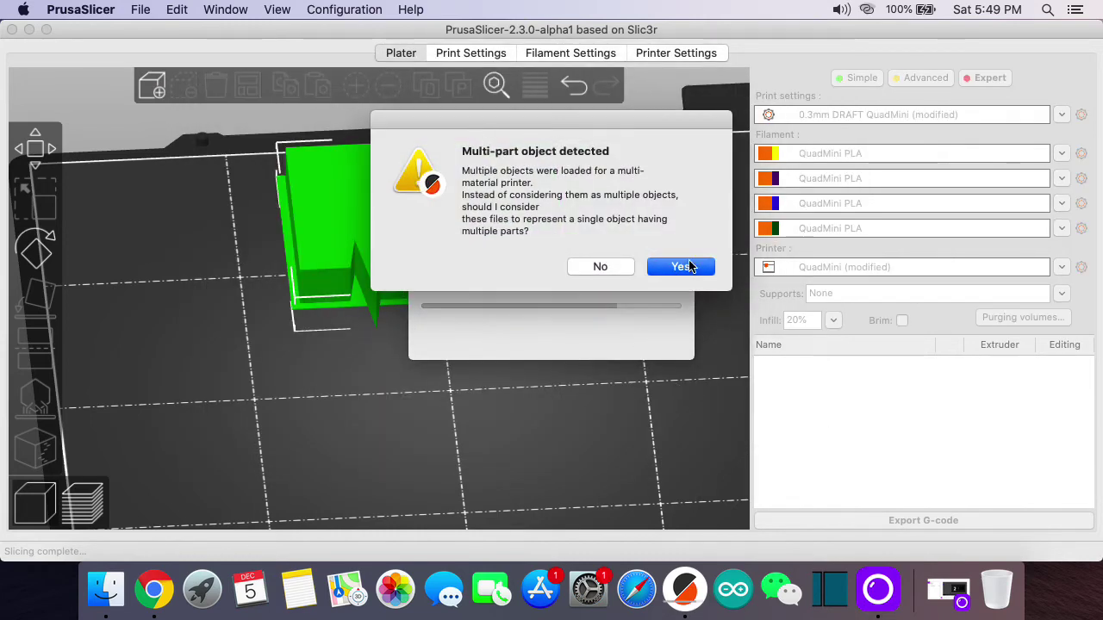
left_click(681, 267)
Shift the imported figure slightly toward the front of the bed, away from the wipe tower, and slice the plate
key("1")
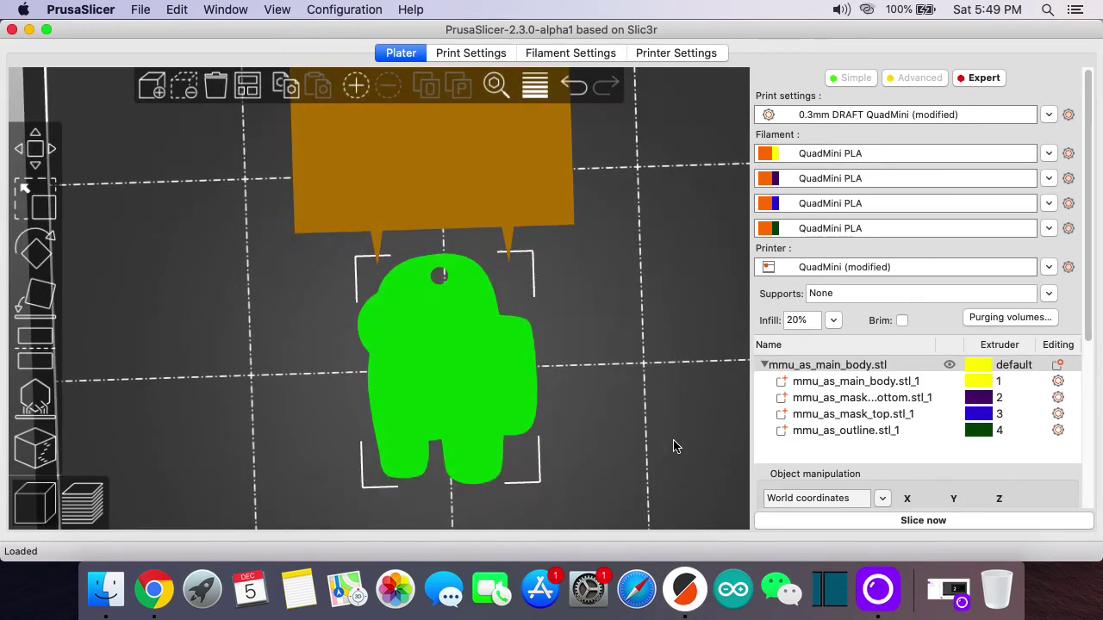
scroll(674, 425, "down", 5)
left_click_drag(675, 425, 576, 394)
left_click_drag(439, 355, 451, 390)
left_click_drag(561, 428, 582, 425)
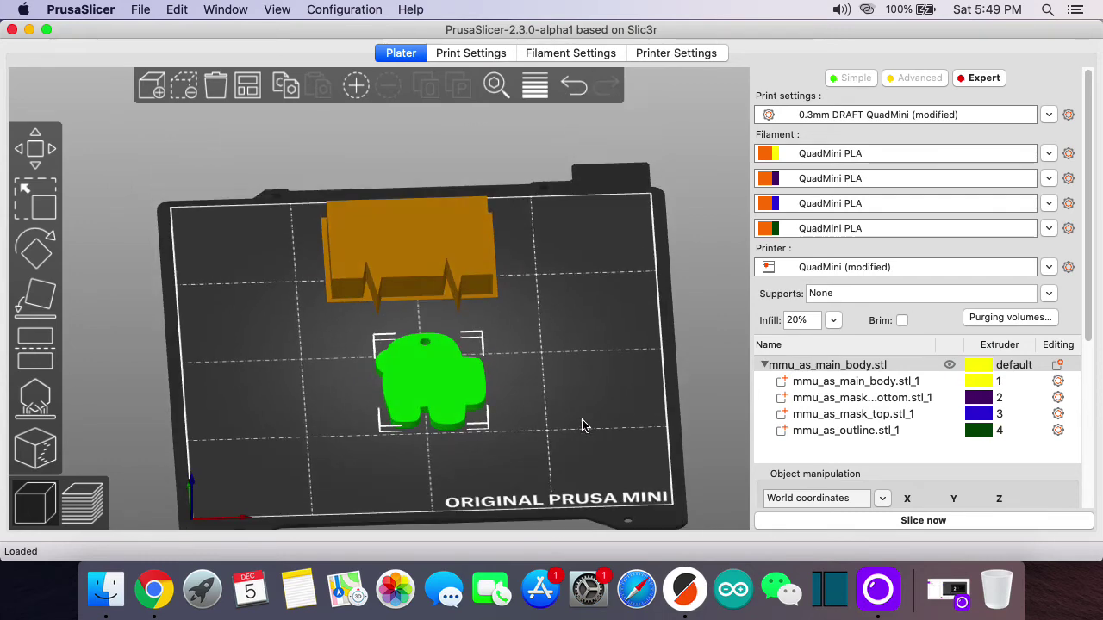
left_click(924, 520)
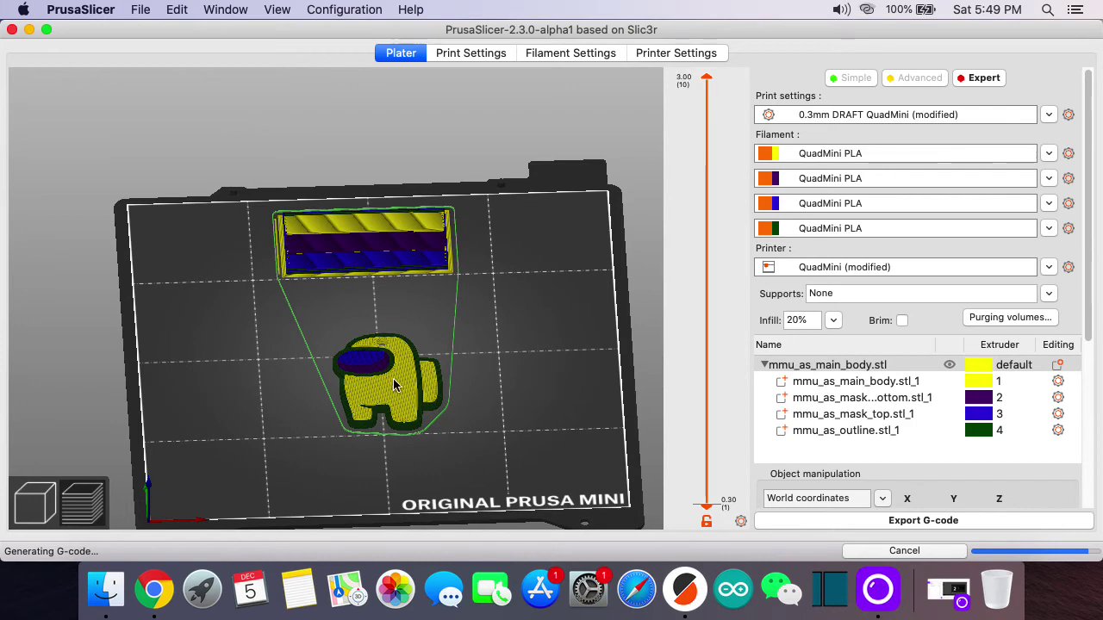
Inspect the sliced figure's body, mask and outline colors up close in the preview
scroll(397, 382, "up", 5)
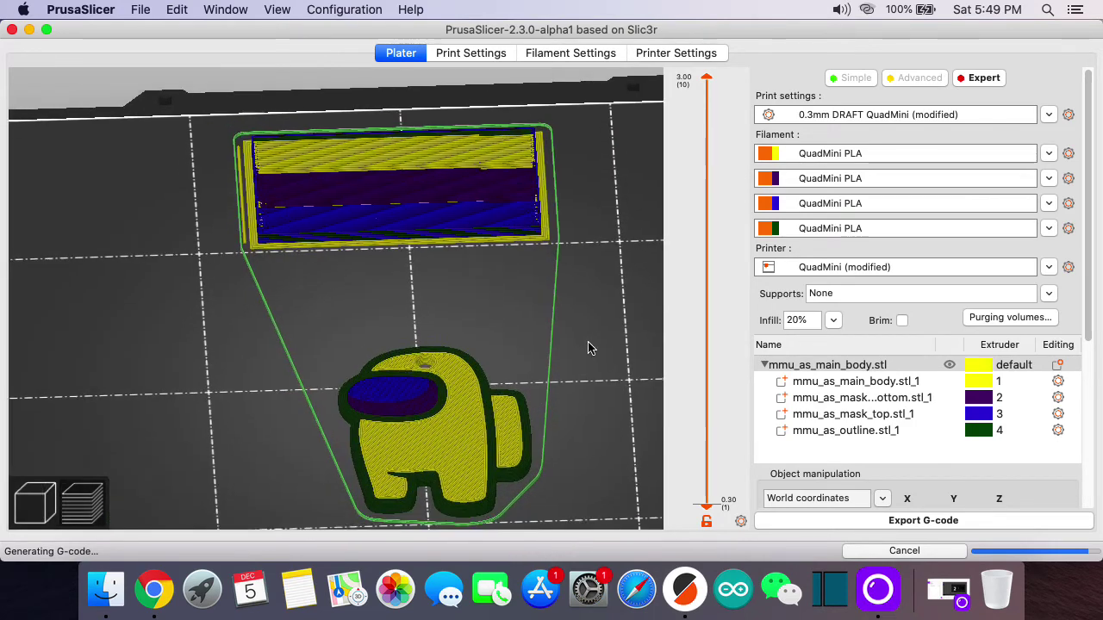
scroll(589, 348, "up", 4)
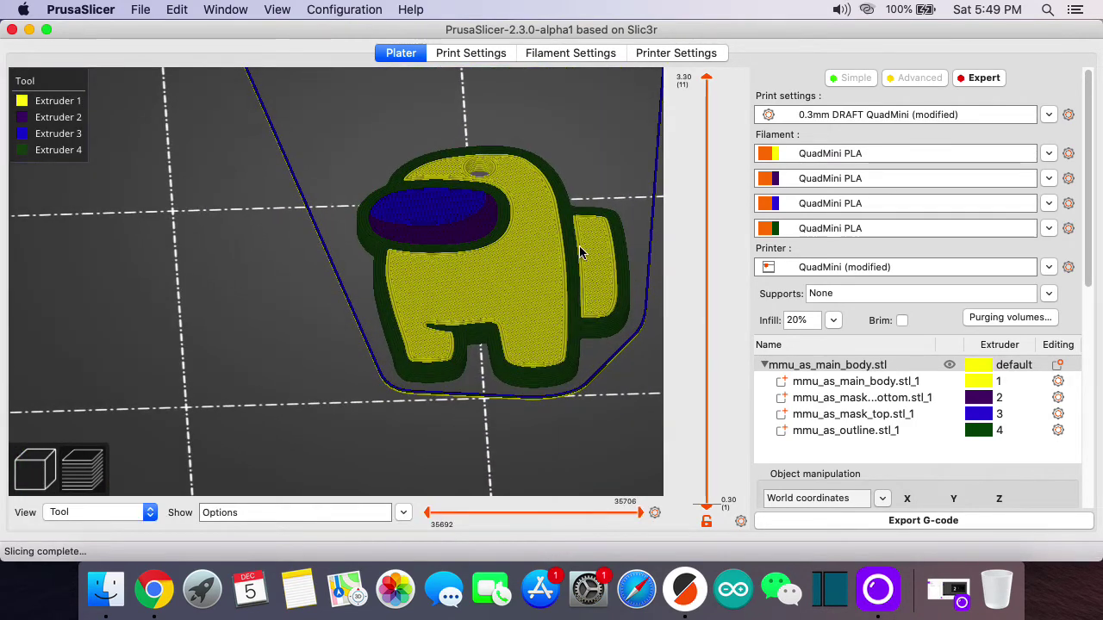
scroll(507, 261, "up", 5)
left_click_drag(519, 365, 618, 424)
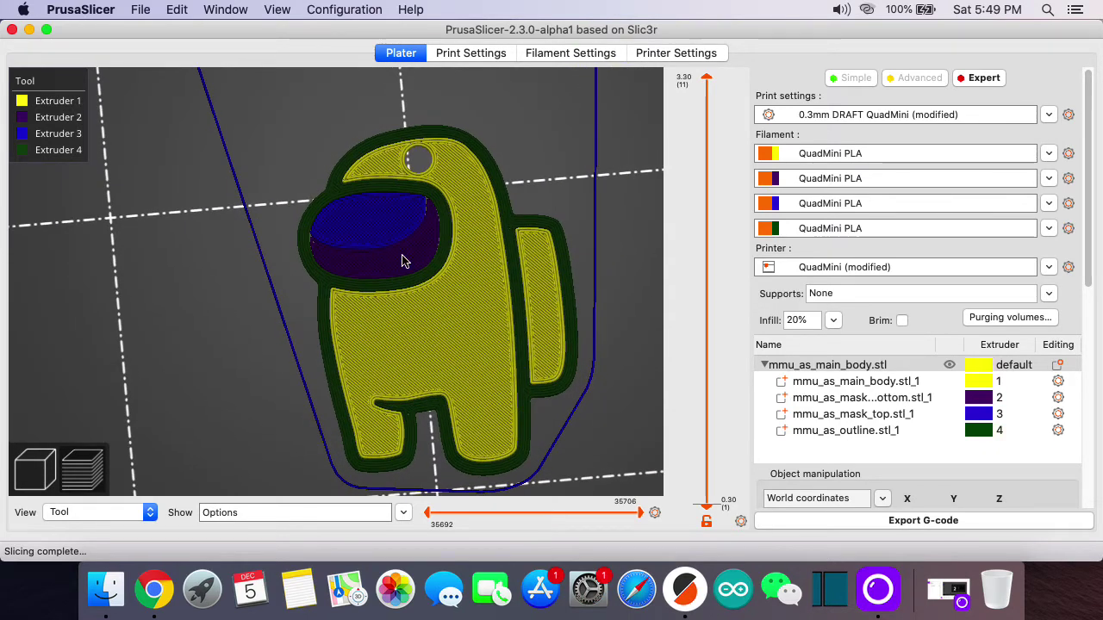
left_click_drag(571, 436, 558, 394)
Examine the figure's infill and colors up to the 1.80 mm layer, then restore the full height and view the whole bed
left_click_drag(711, 88, 705, 507)
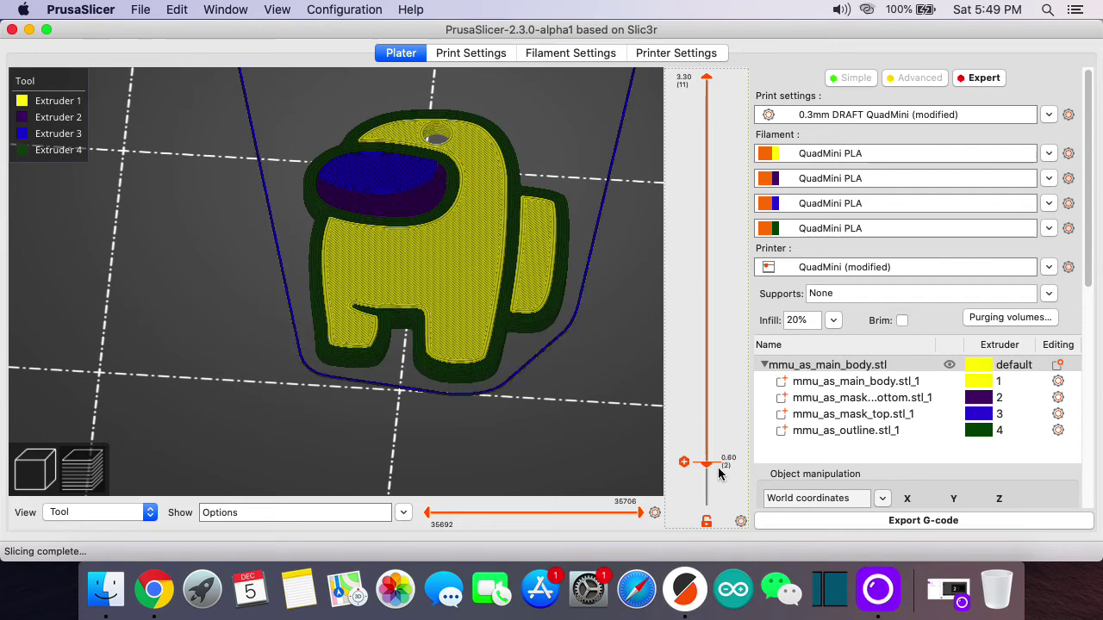
left_click_drag(709, 78, 718, 281)
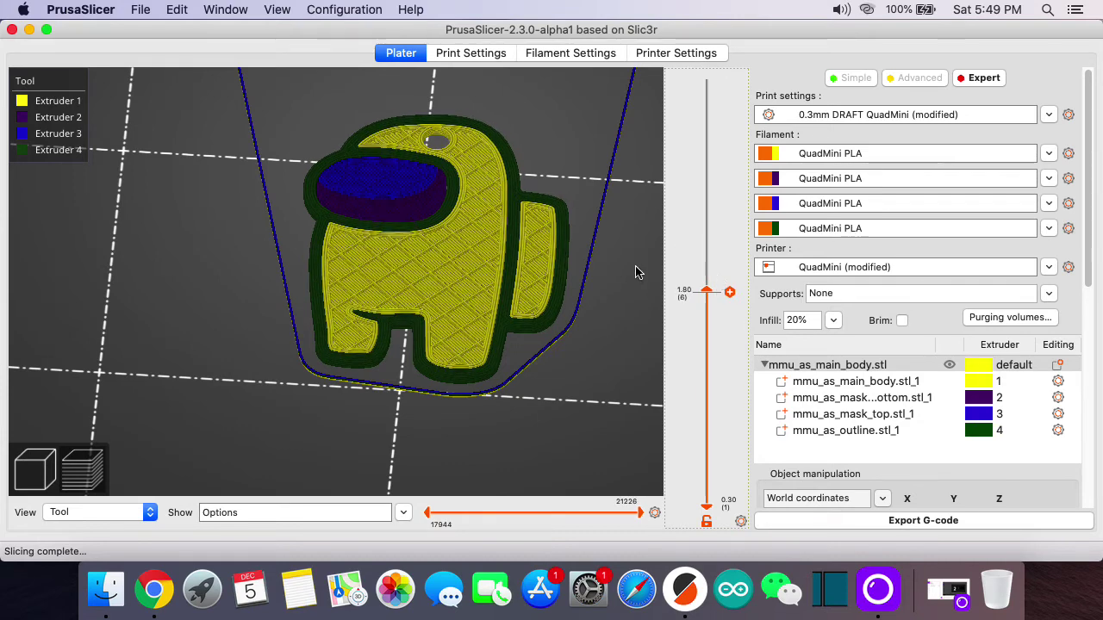
scroll(478, 264, "up", 6)
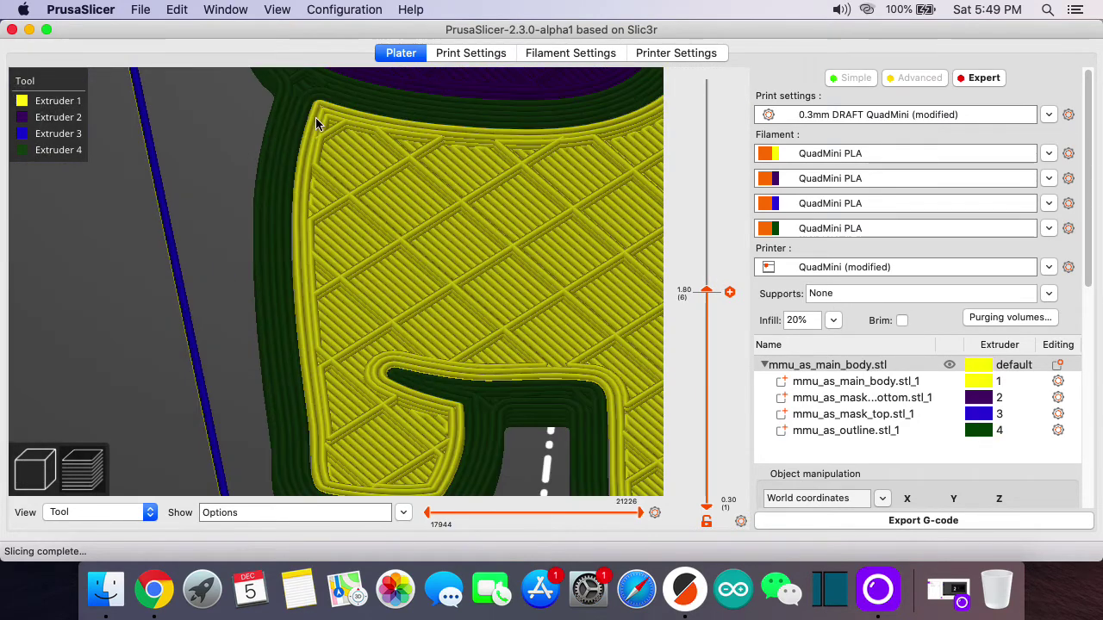
scroll(346, 201, "down", 3)
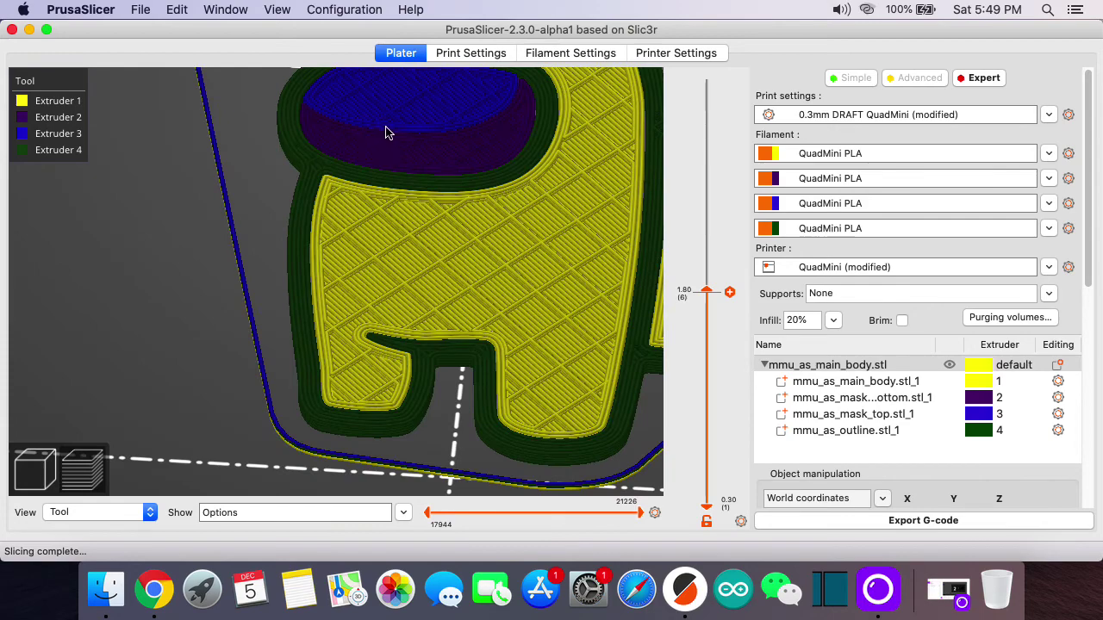
scroll(418, 202, "down", 5)
left_click_drag(707, 293, 688, 92)
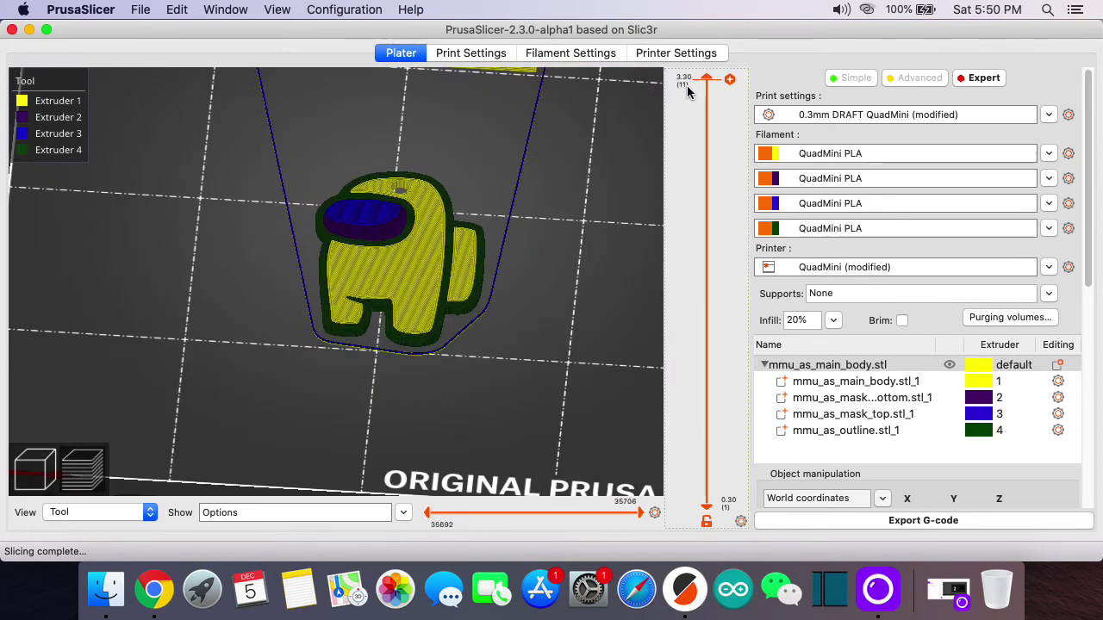
left_click_drag(580, 356, 570, 381)
scroll(570, 381, "down", 5)
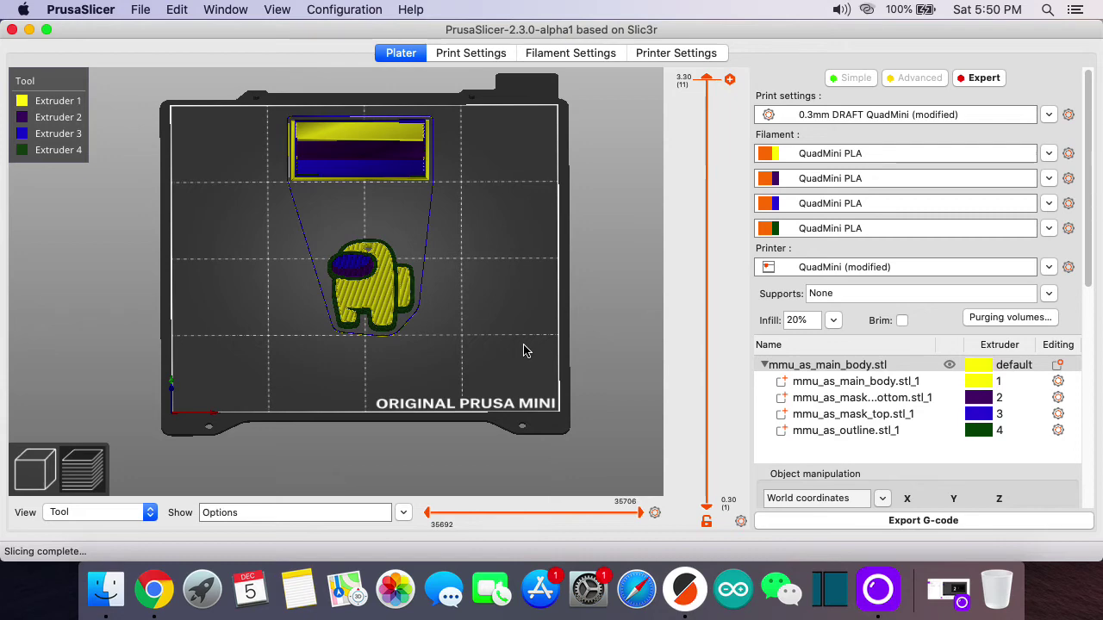
left_click(878, 587)
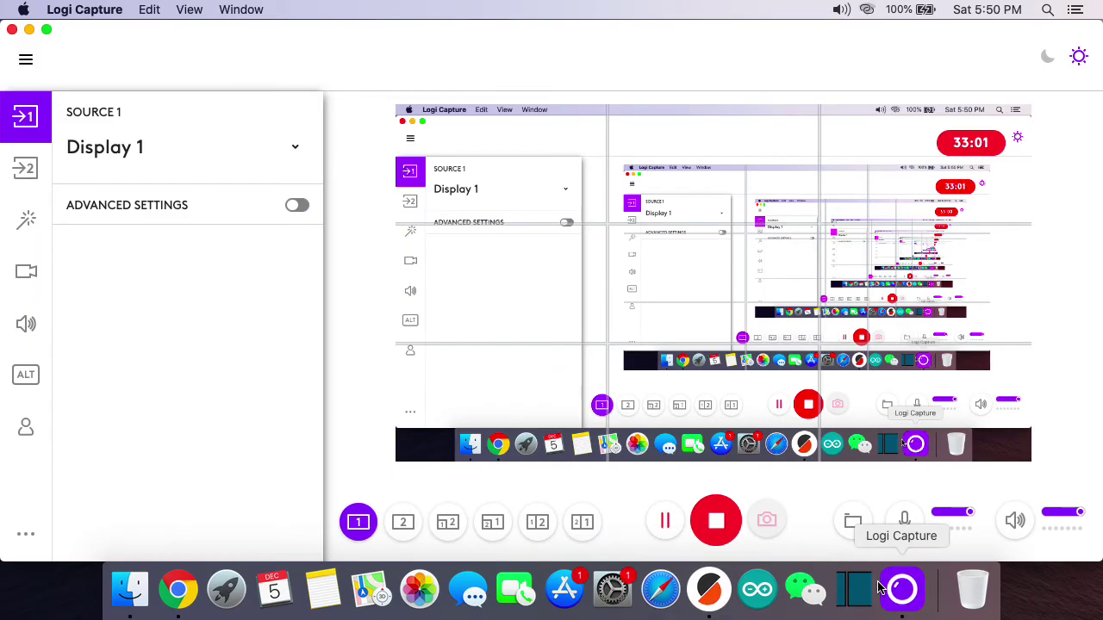